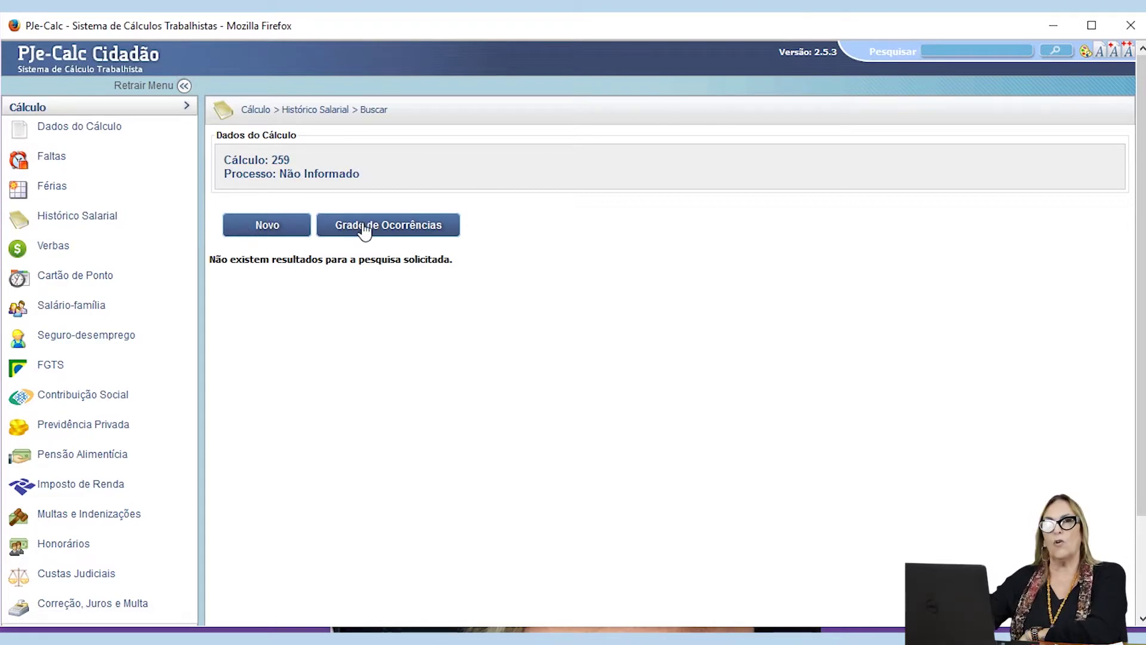
- Create a new salary history named SALÁRIO PAGO and enable Contribuição Social incidence for it
click(267, 226)
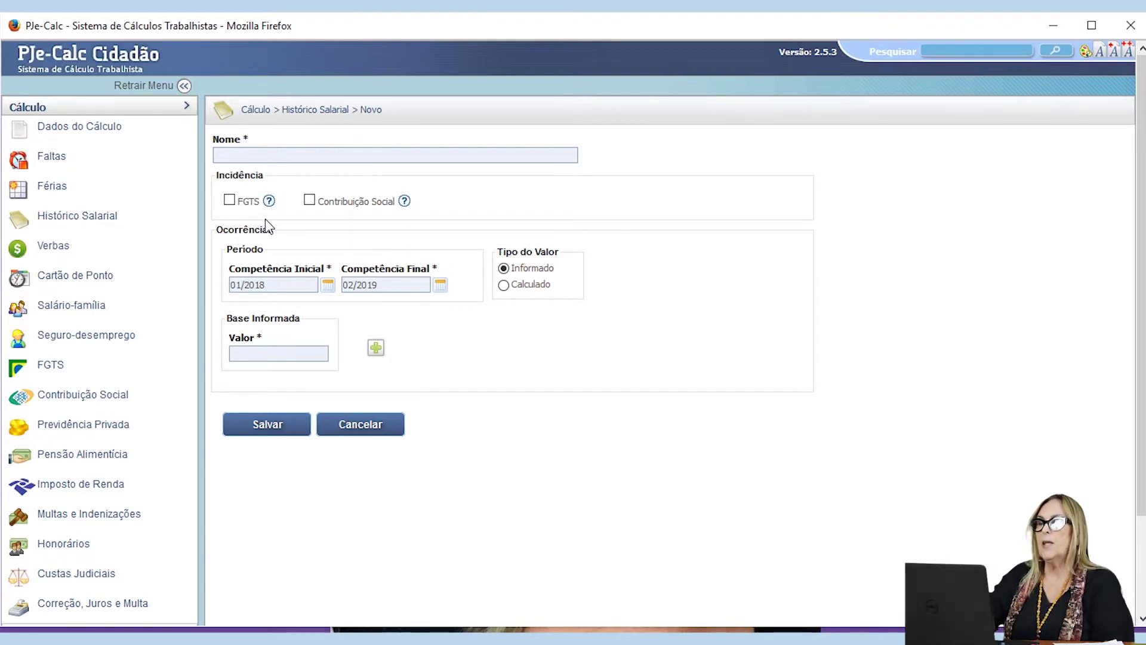
click(219, 155)
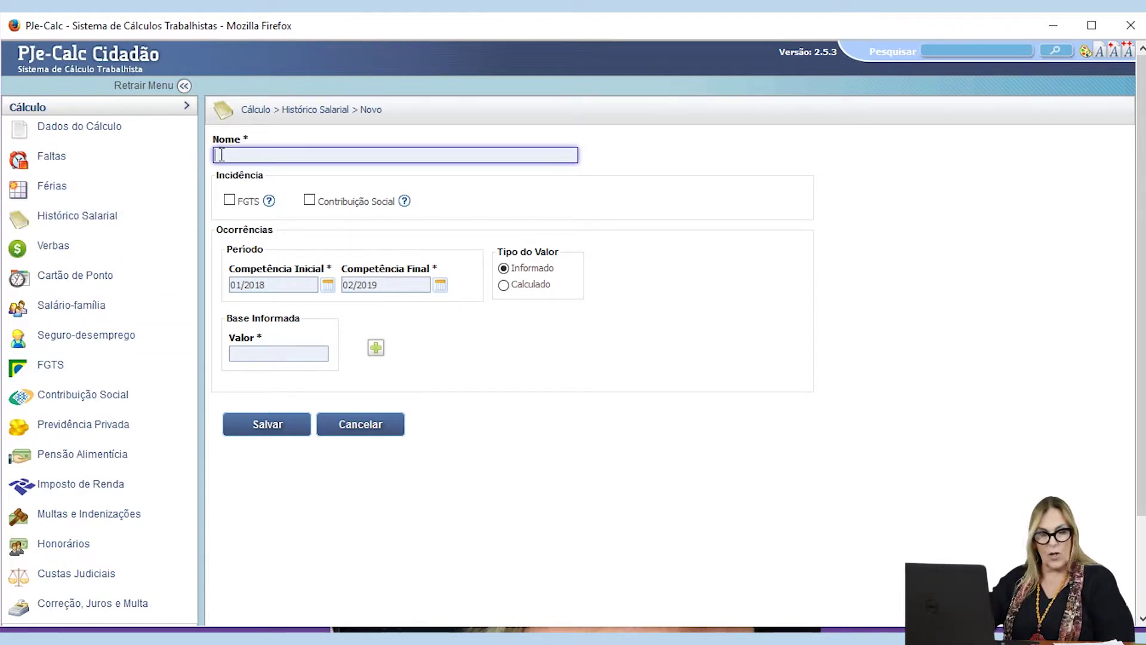
text(SaL)
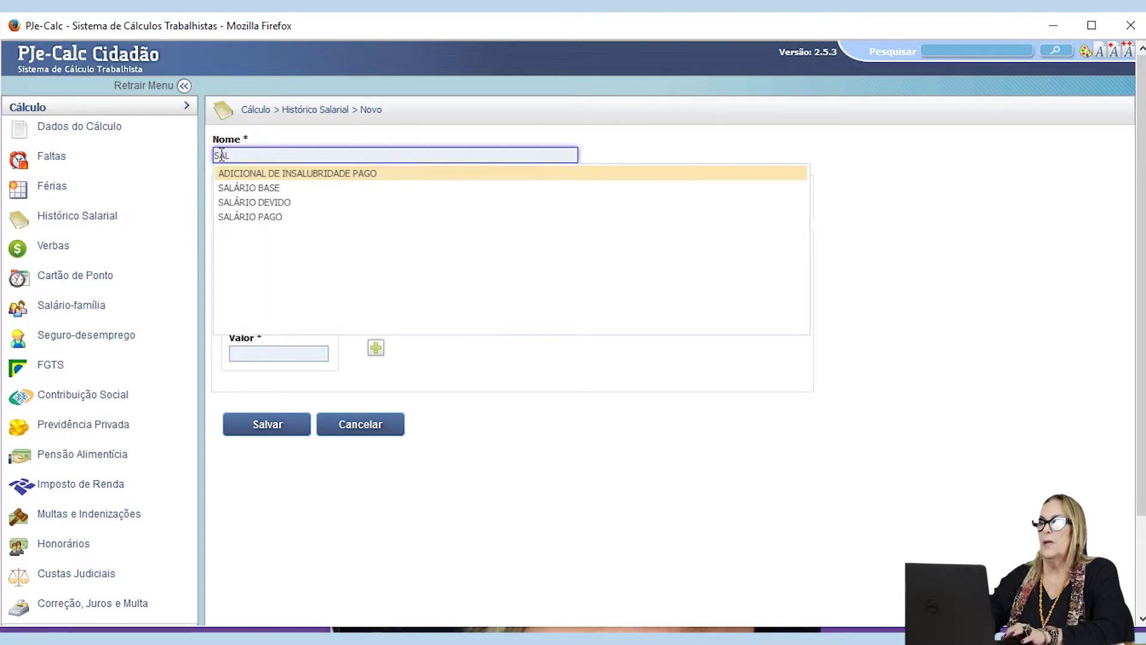
click(240, 218)
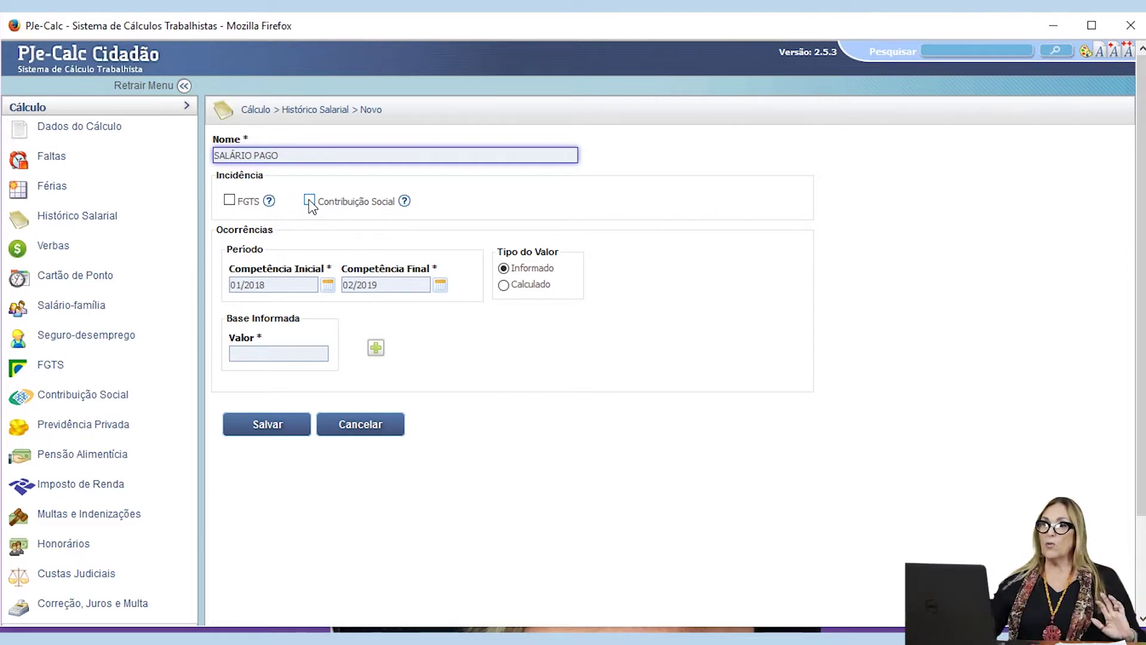
click(310, 200)
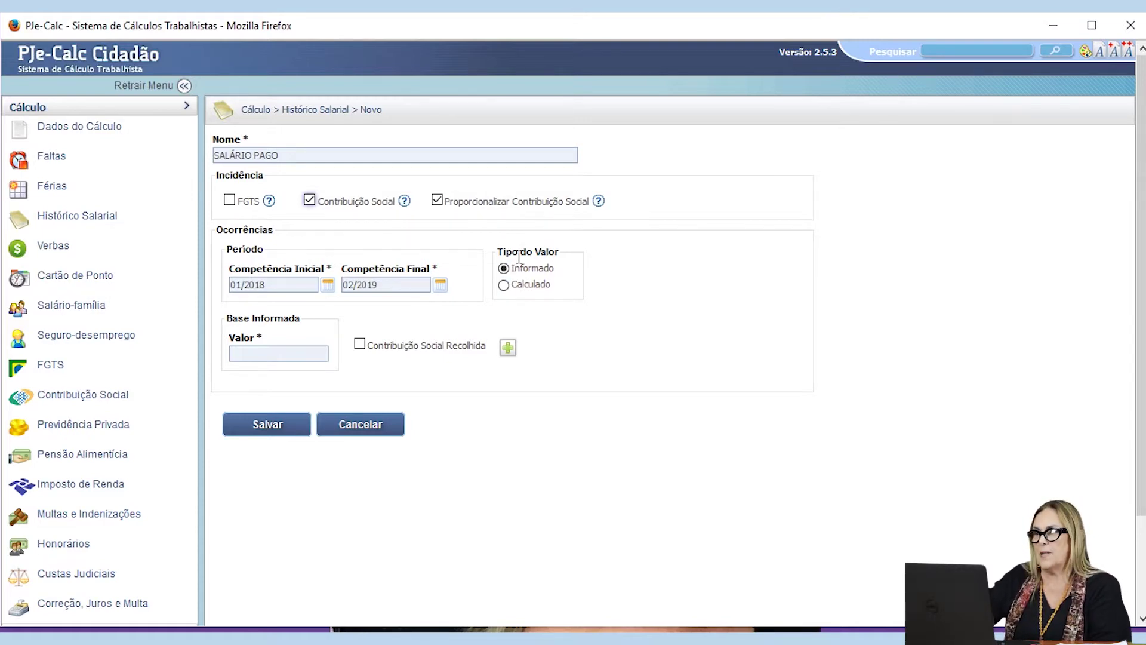
- Add calculated occurrences from 01/2018 to 02/2019 to SALÁRIO PAGO, using quantity 1,8 with Salário Mínimo as the reference base
click(505, 289)
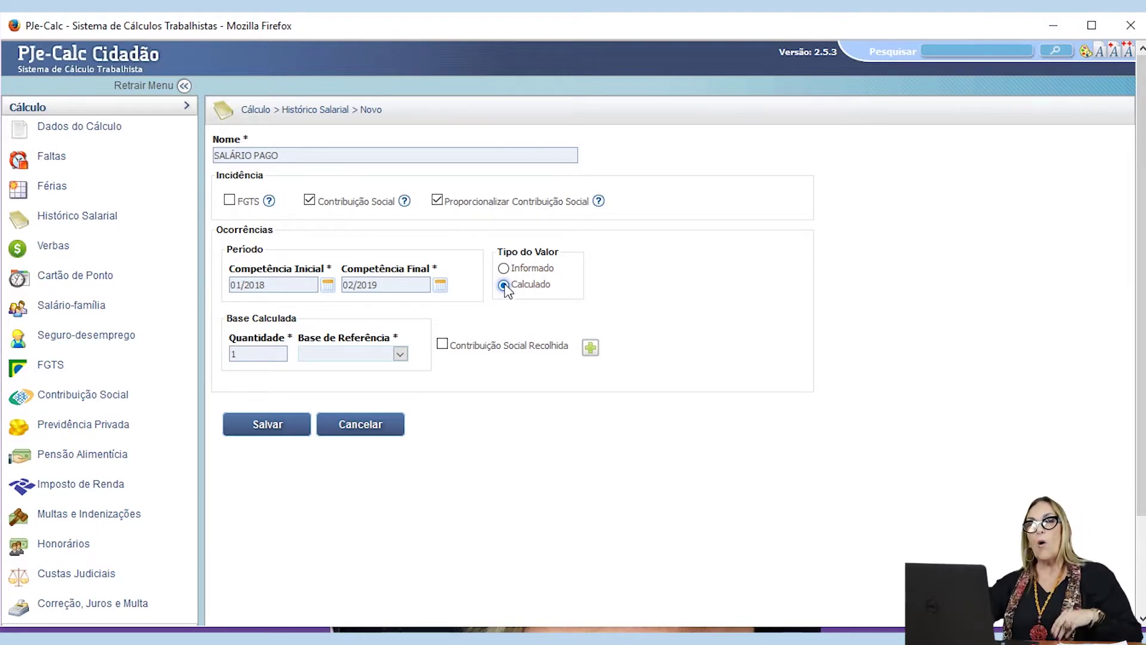
double_click(243, 355)
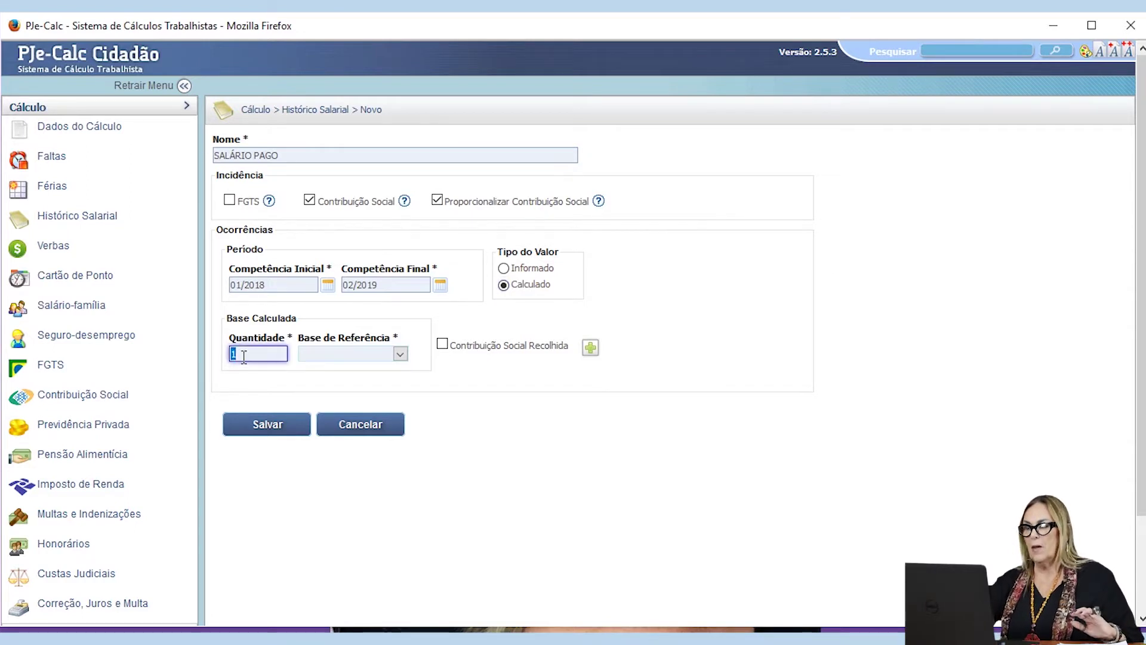
text(1,8)
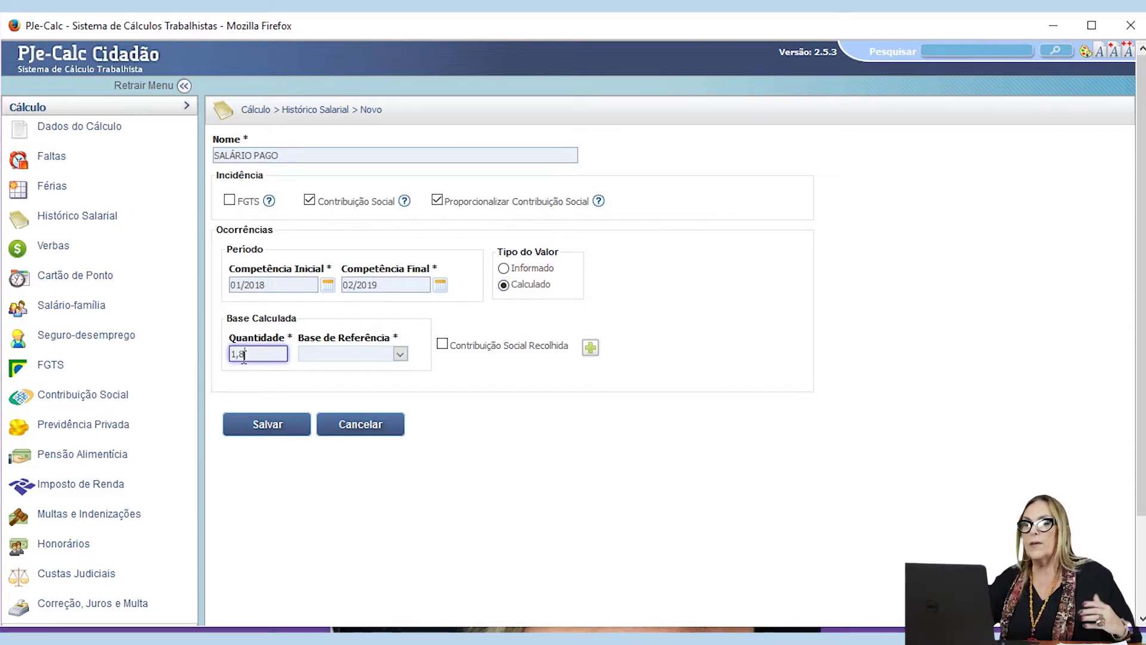
click(399, 354)
click(386, 392)
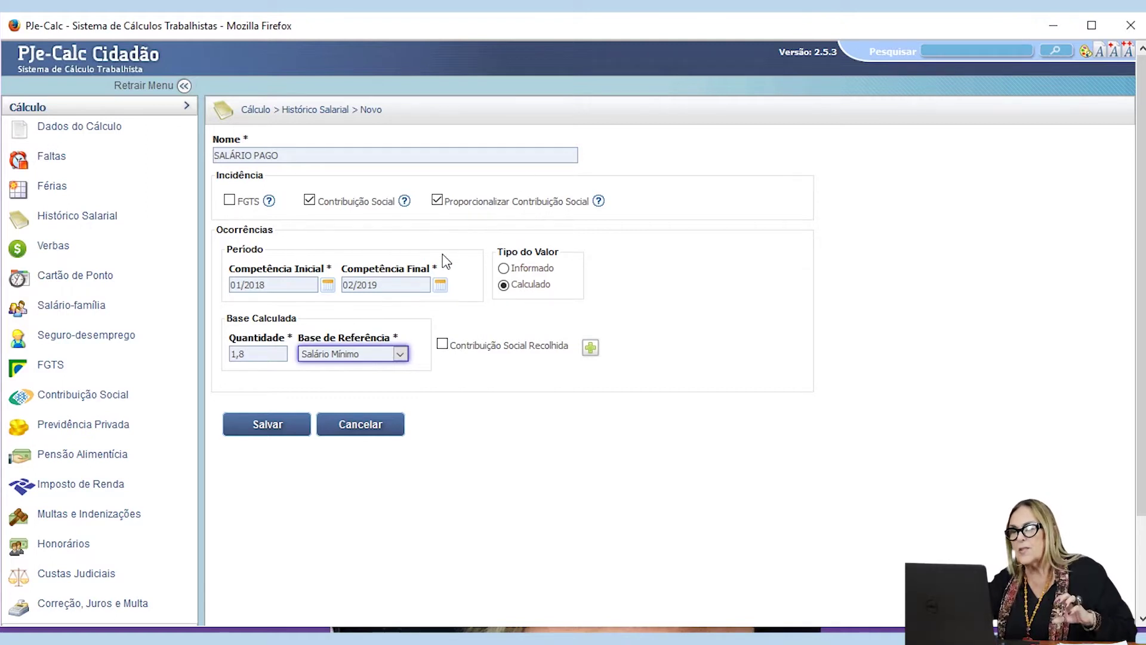
click(591, 349)
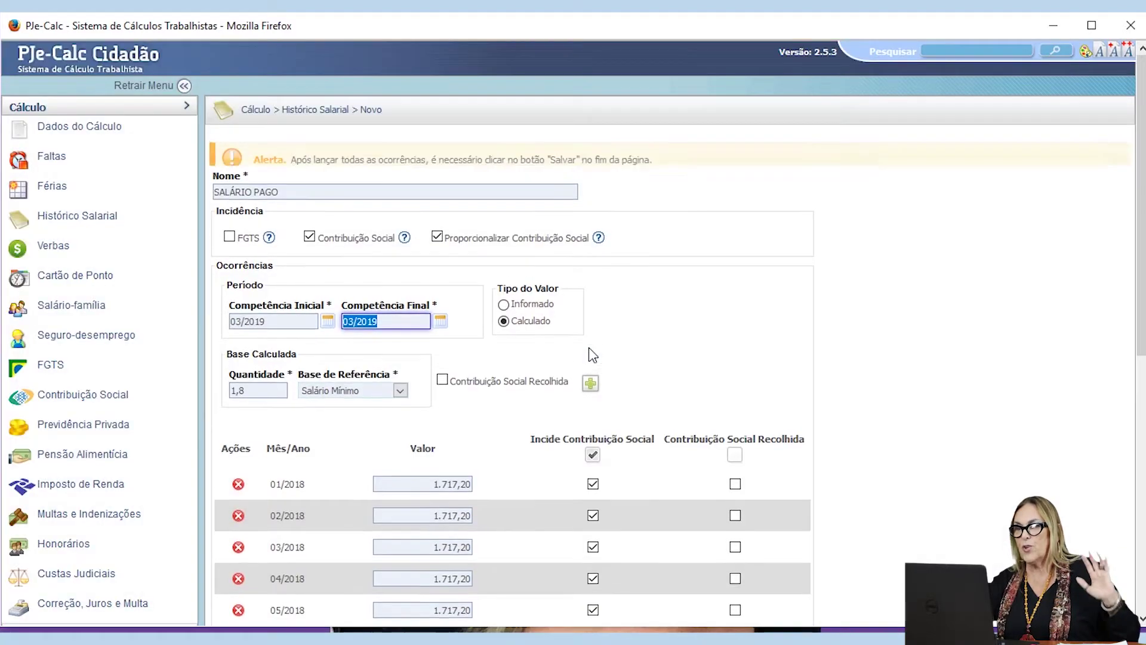
- Exclude month 02/2019 from Contribuição Social incidence in the occurrence list and save the SALÁRIO PAGO history
scroll(589, 348, down, 6)
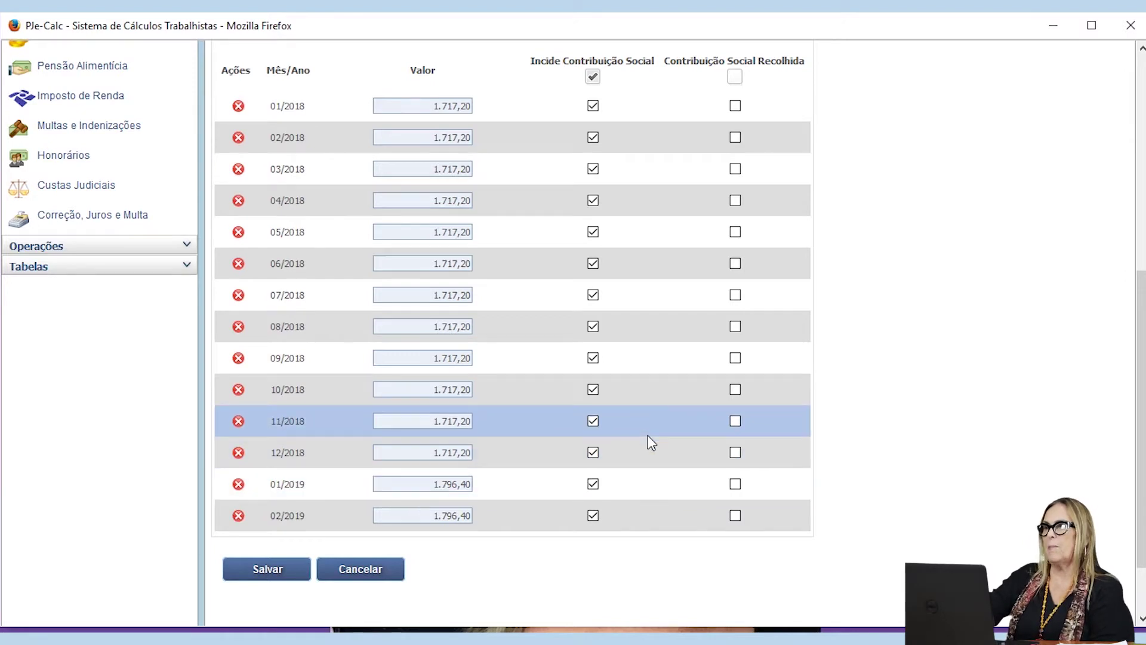
scroll(651, 442, up, 5)
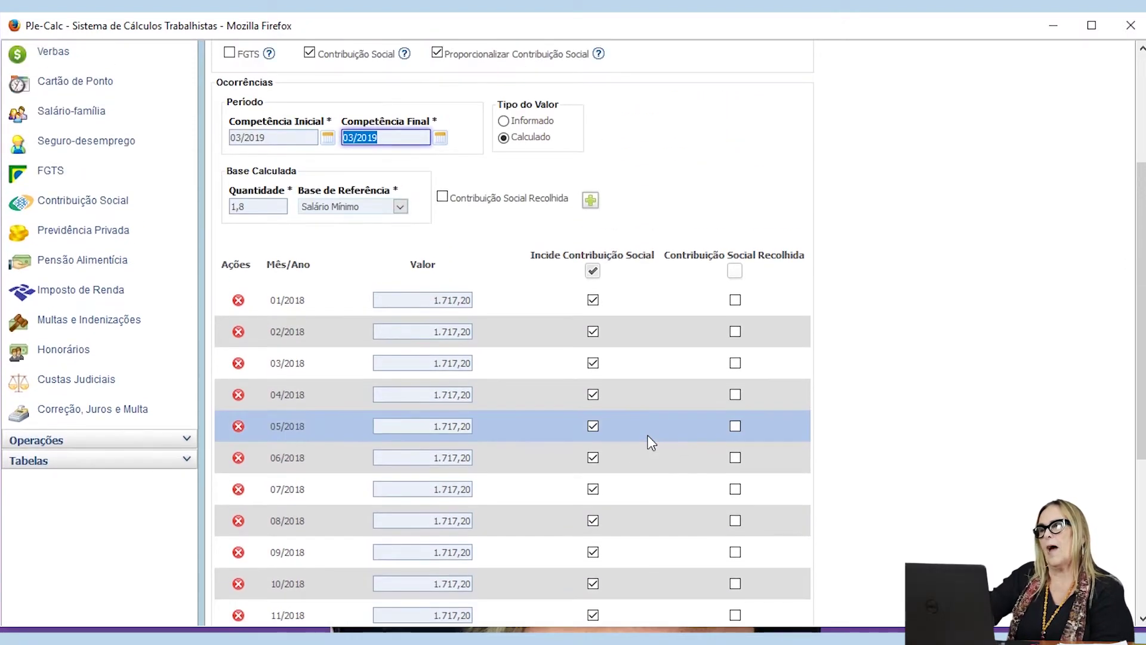
scroll(651, 442, down, 5)
scroll(649, 432, up, 6)
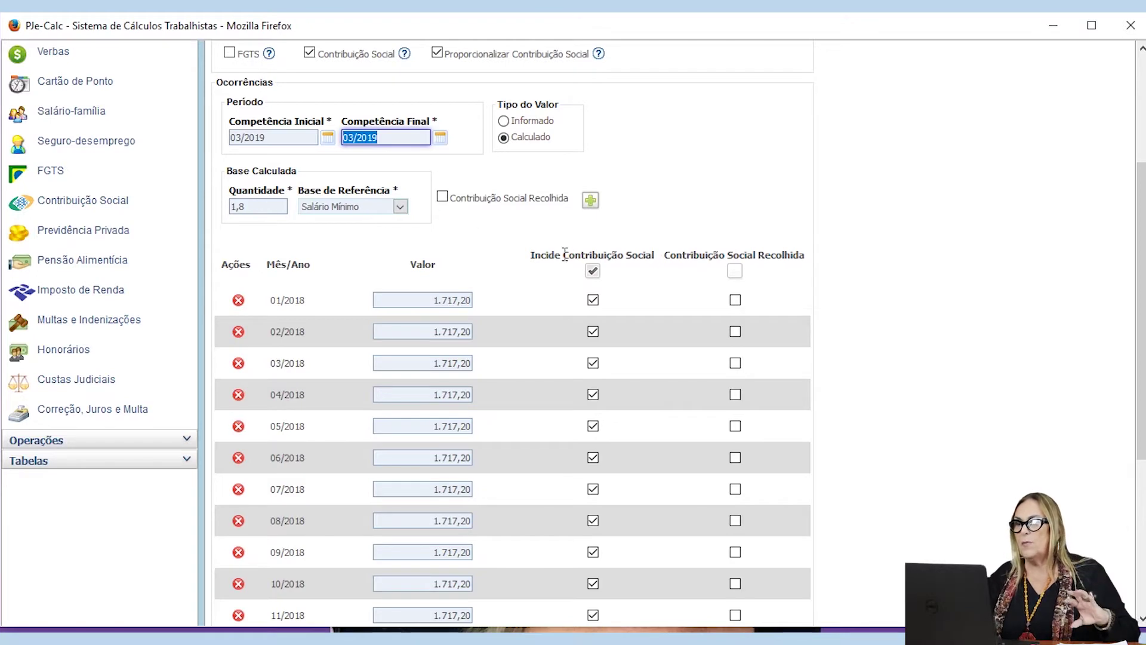
scroll(649, 263, down, 5)
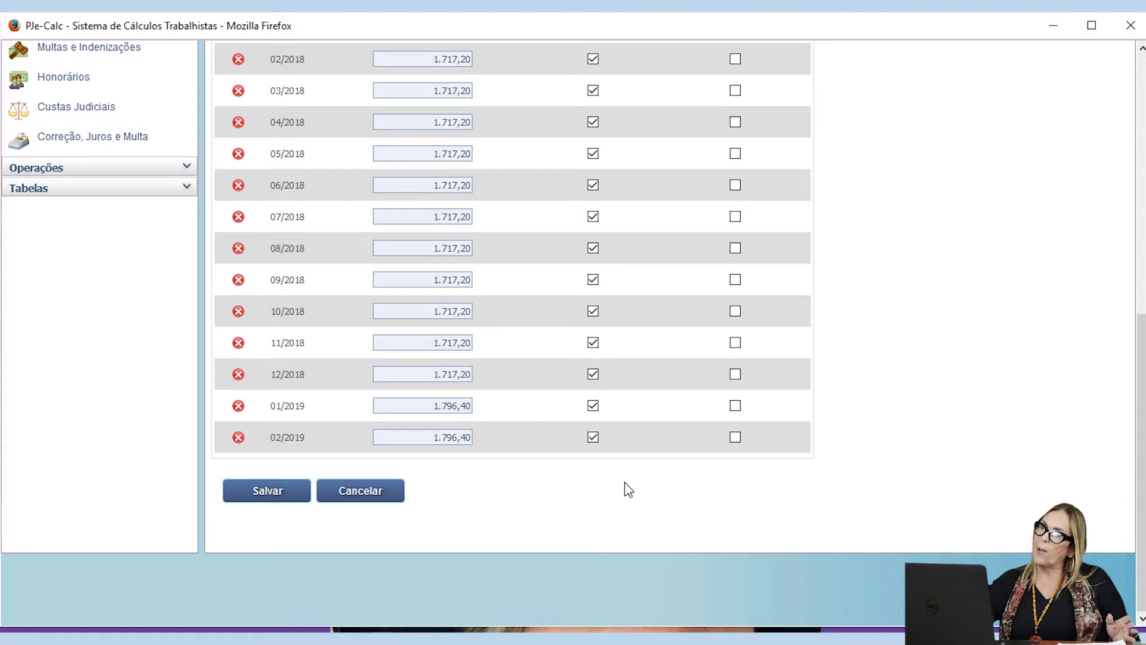
click(592, 437)
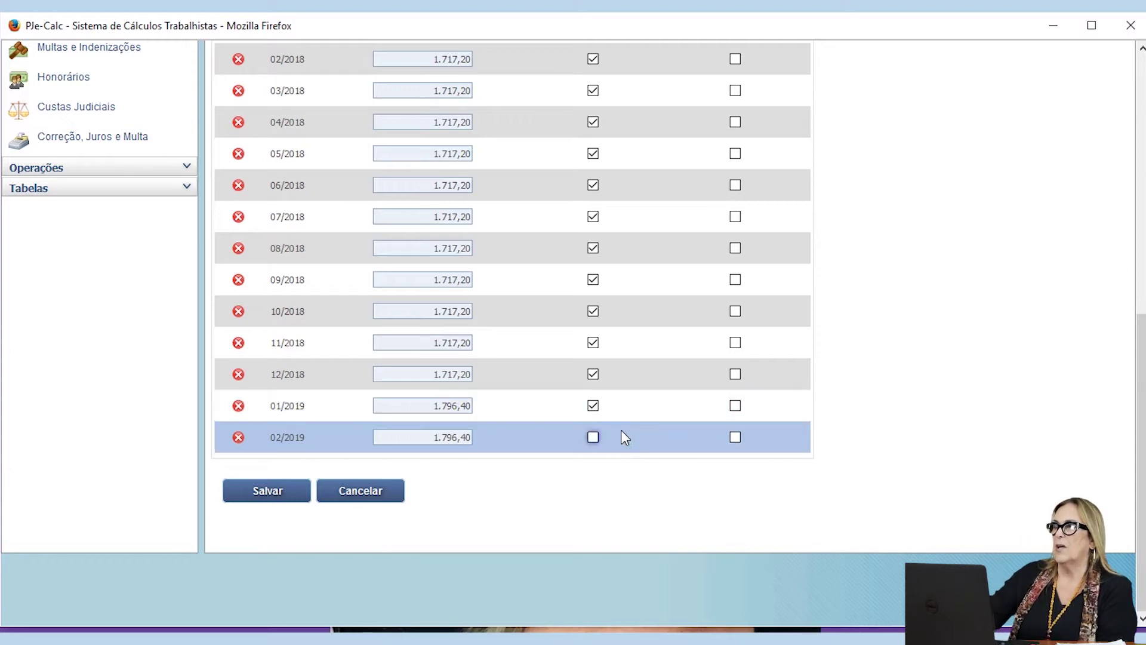
scroll(541, 363, up, 1)
scroll(541, 363, up, 3)
scroll(541, 365, down, 4)
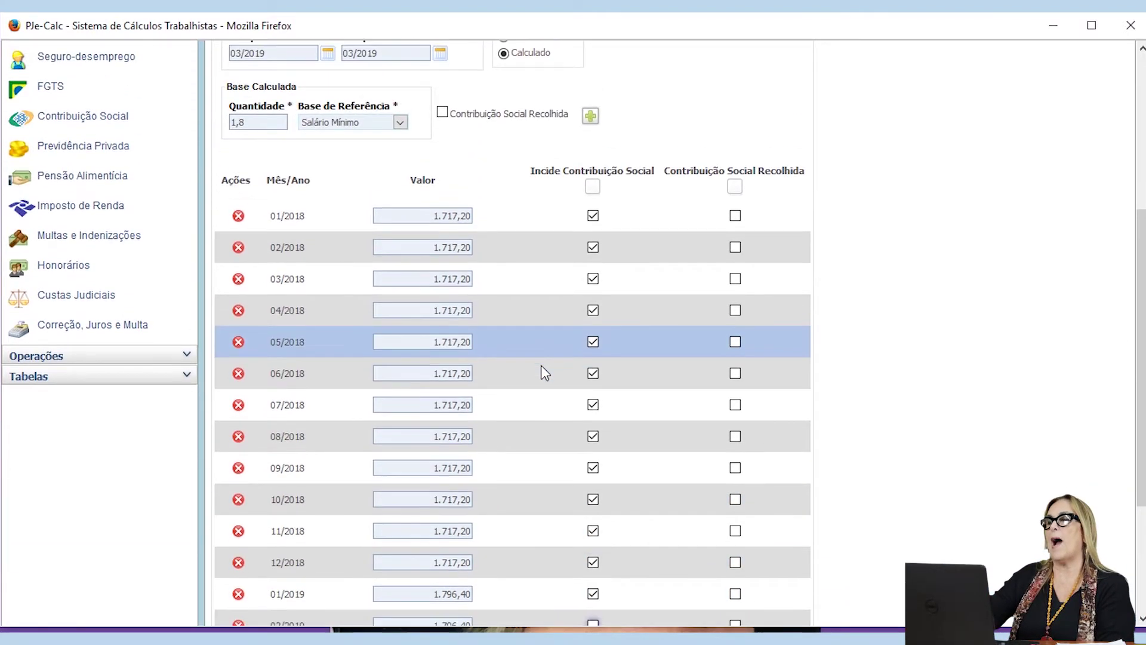
scroll(459, 410, up, 4)
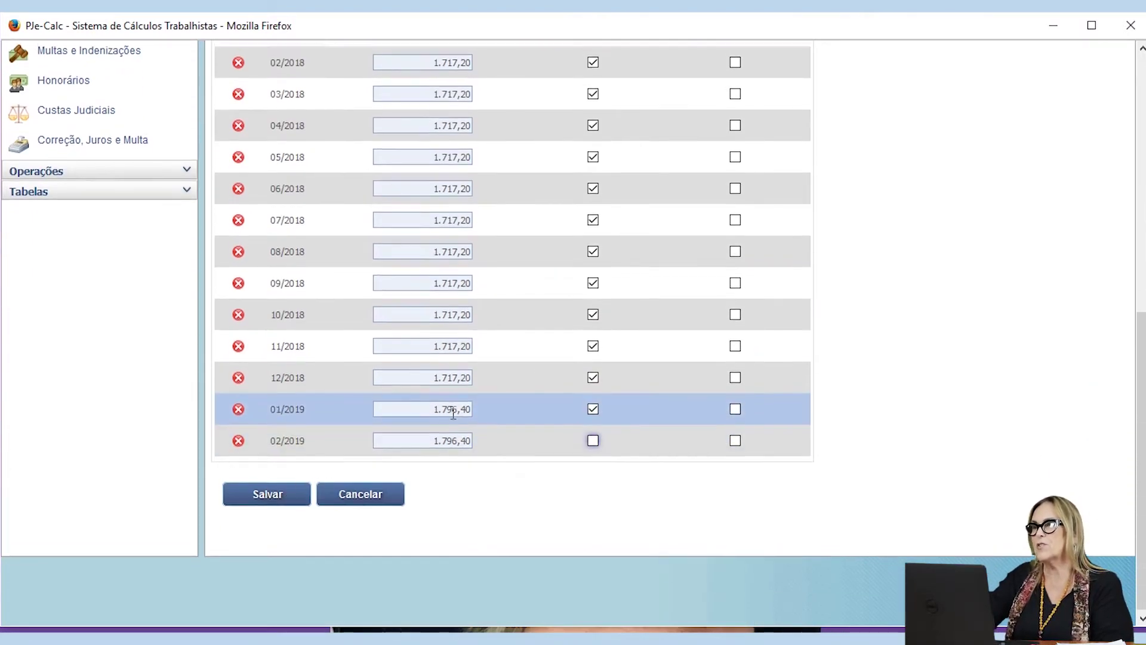
scroll(379, 438, down, 4)
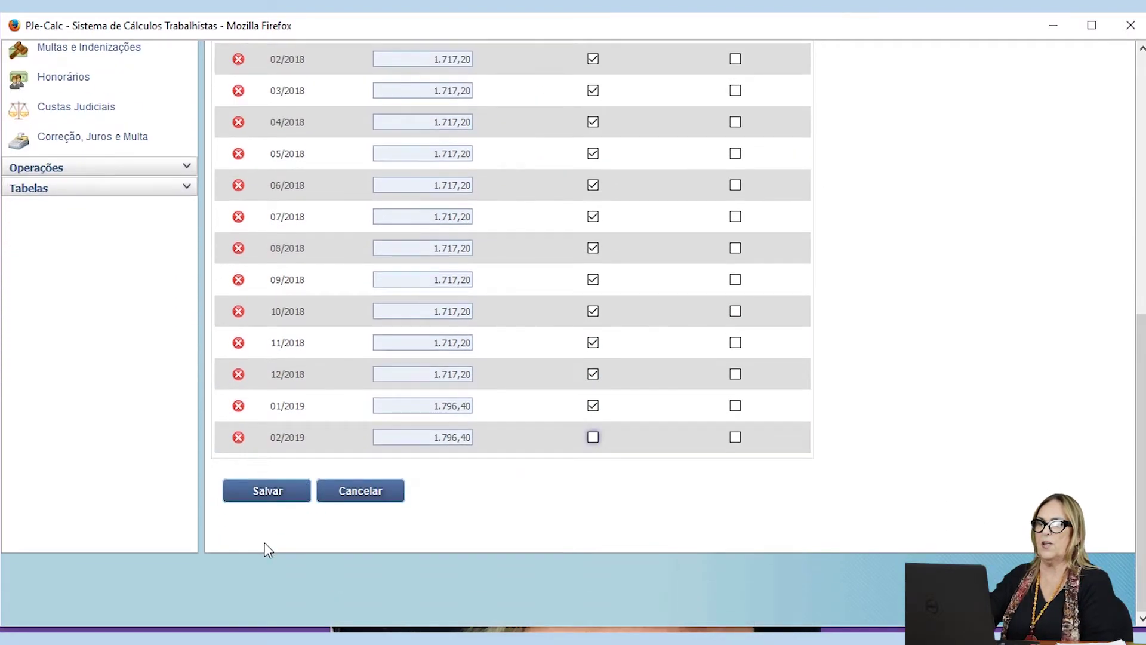
click(281, 503)
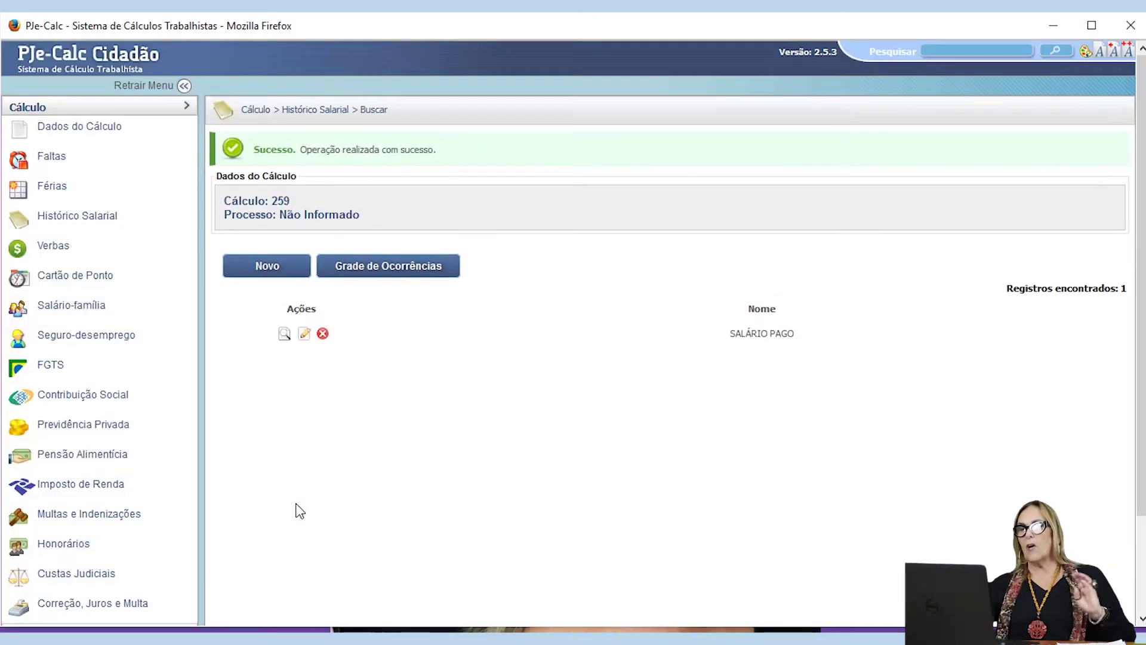
- Review the monthly SALÁRIO PAGO values in the occurrence grid and return to the salary history list
click(381, 269)
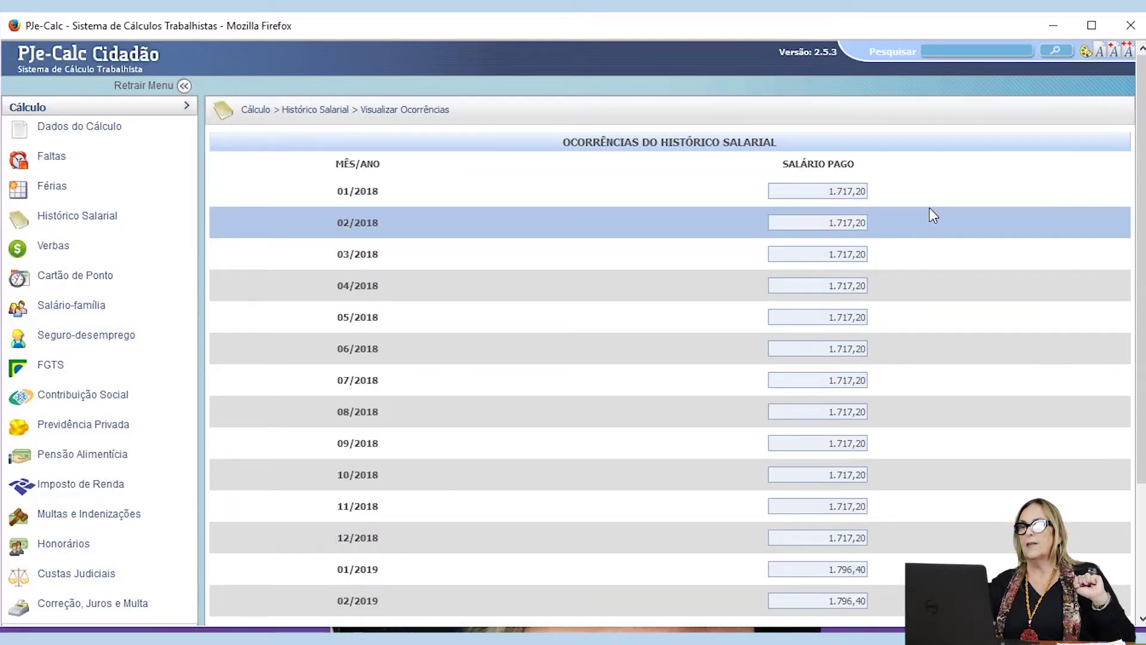
scroll(857, 373, down, 3)
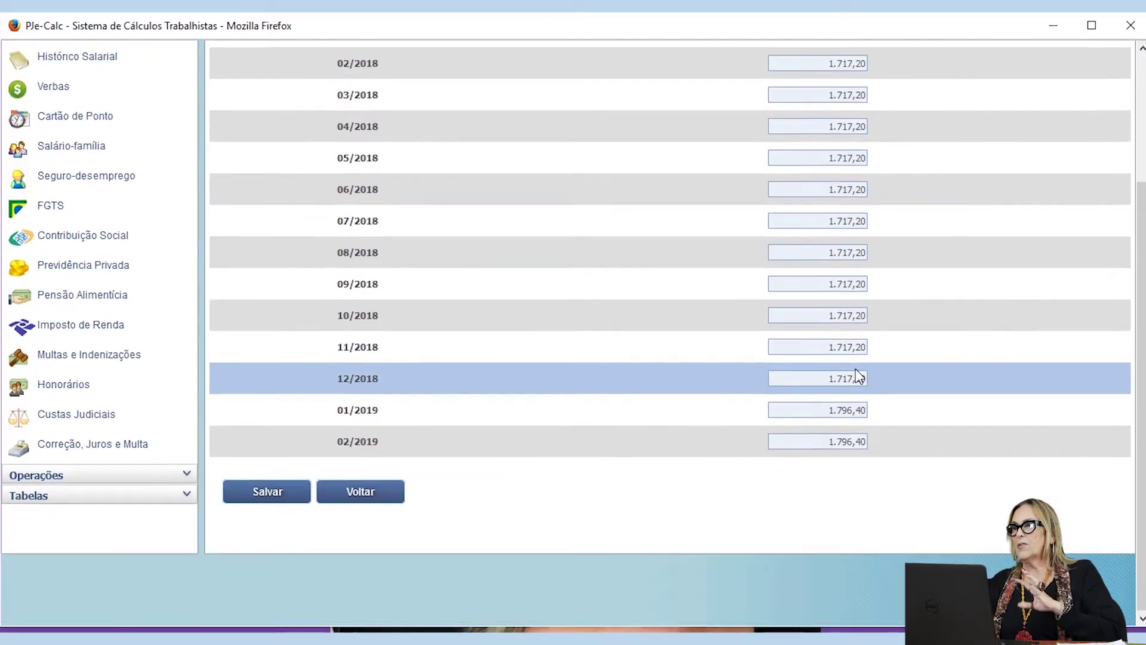
scroll(857, 376, up, 4)
scroll(467, 575, down, 1)
scroll(466, 575, down, 2)
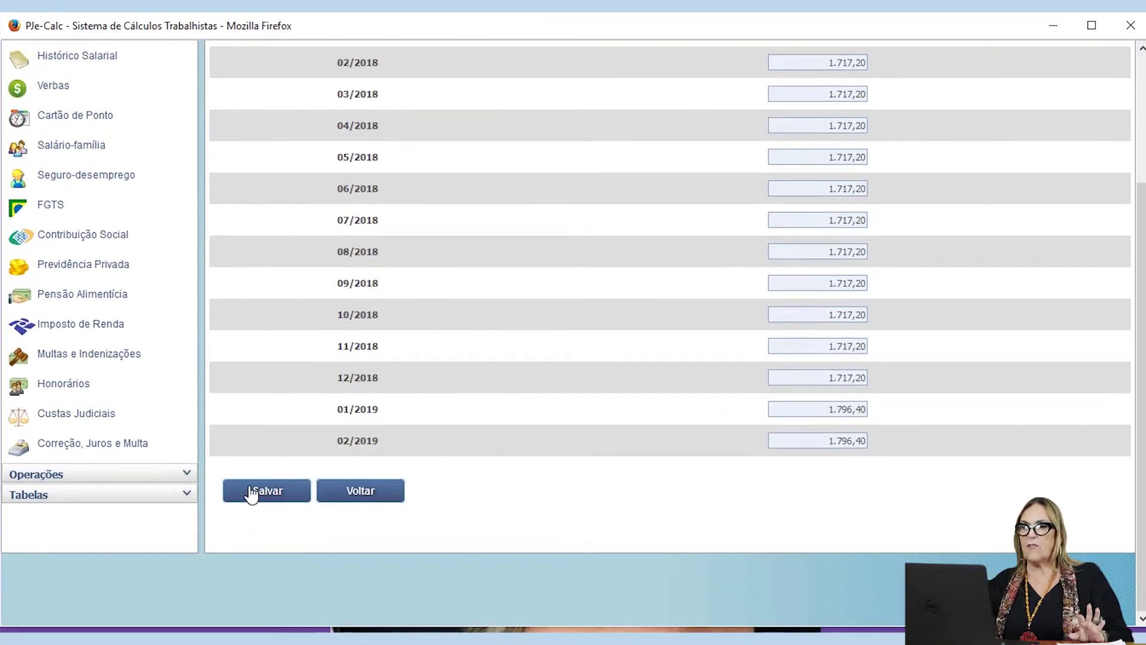
scroll(746, 362, up, 3)
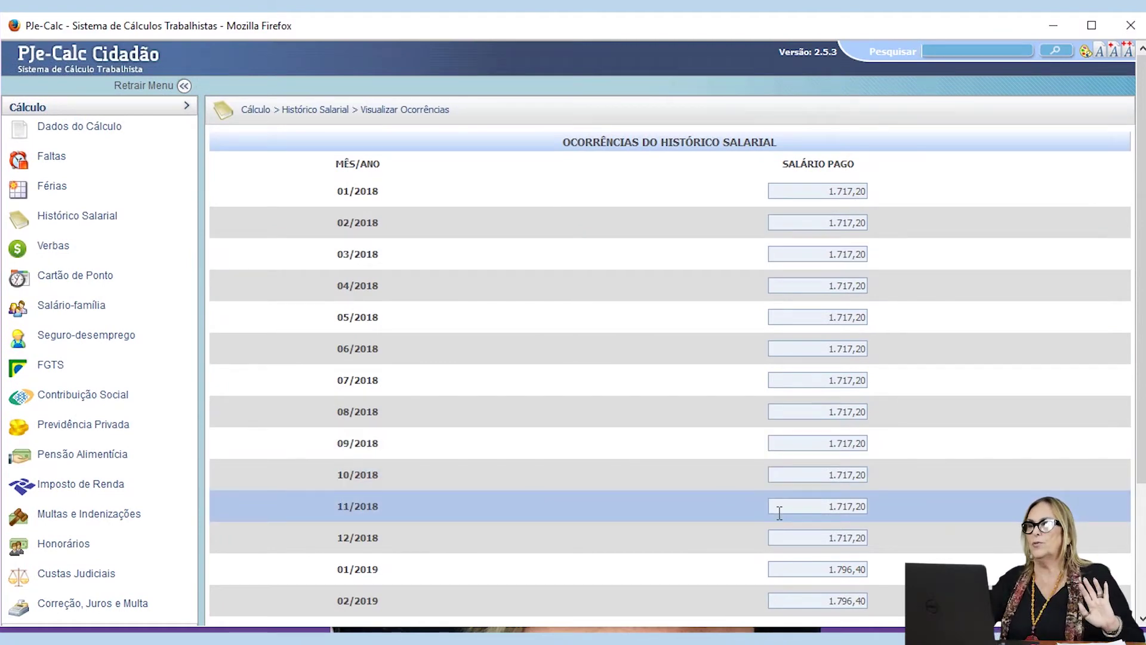
scroll(573, 239, down, 3)
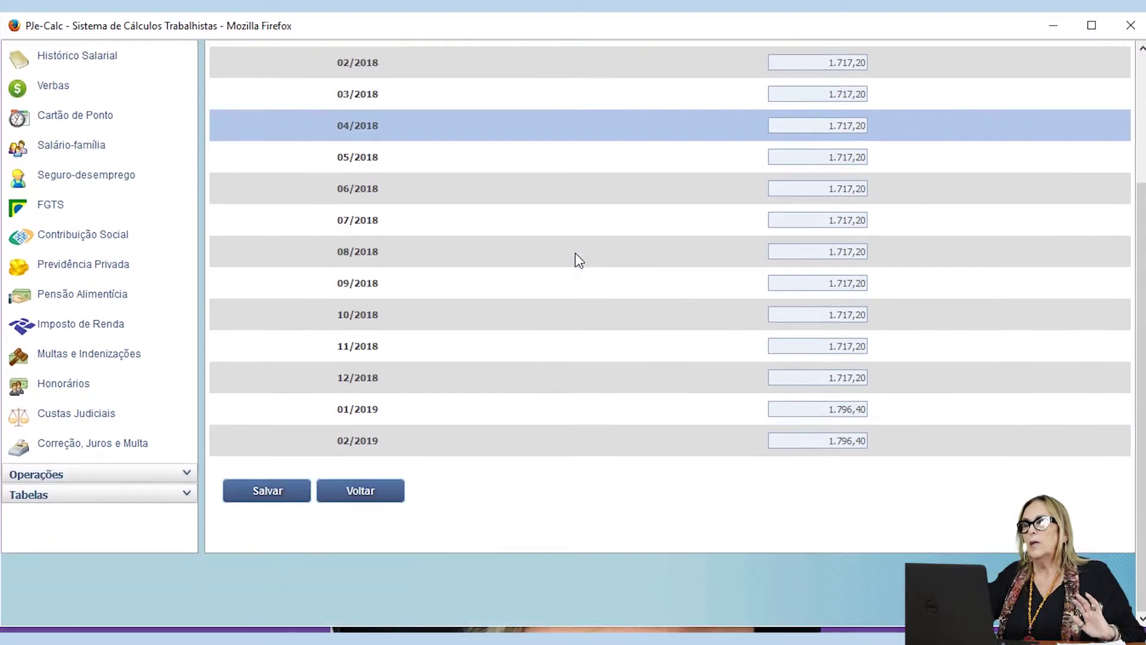
click(358, 491)
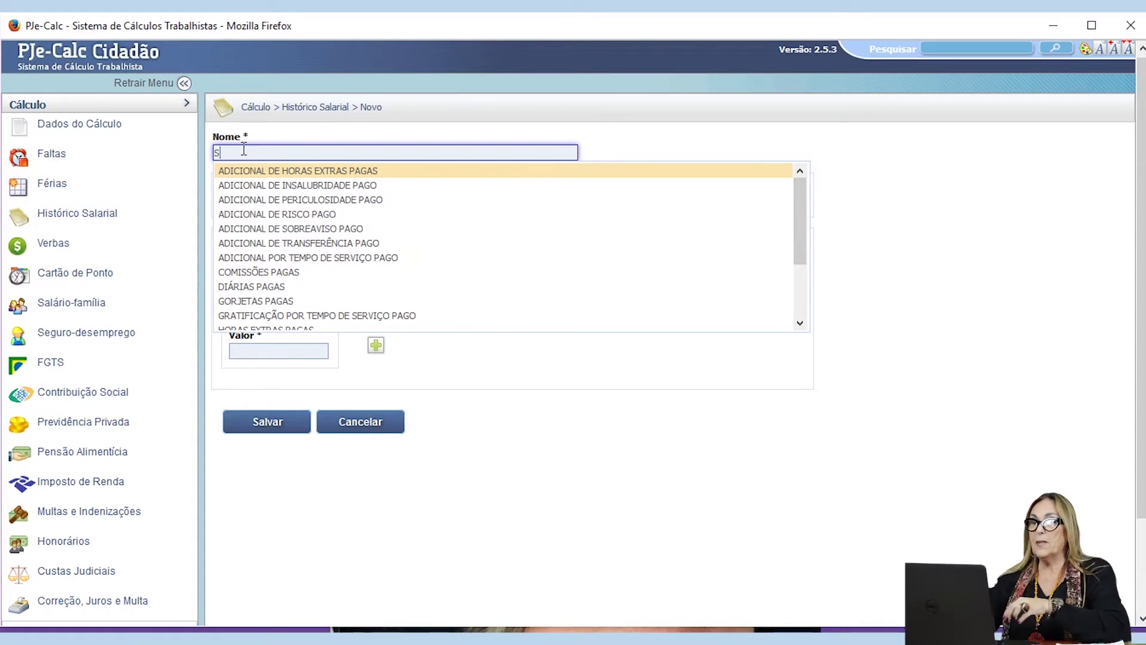
- In a new salary history named SALÁRIO DEVIDO, add informed occurrences of 2.500,00 from 01/2018 through 05/2018
text(A)
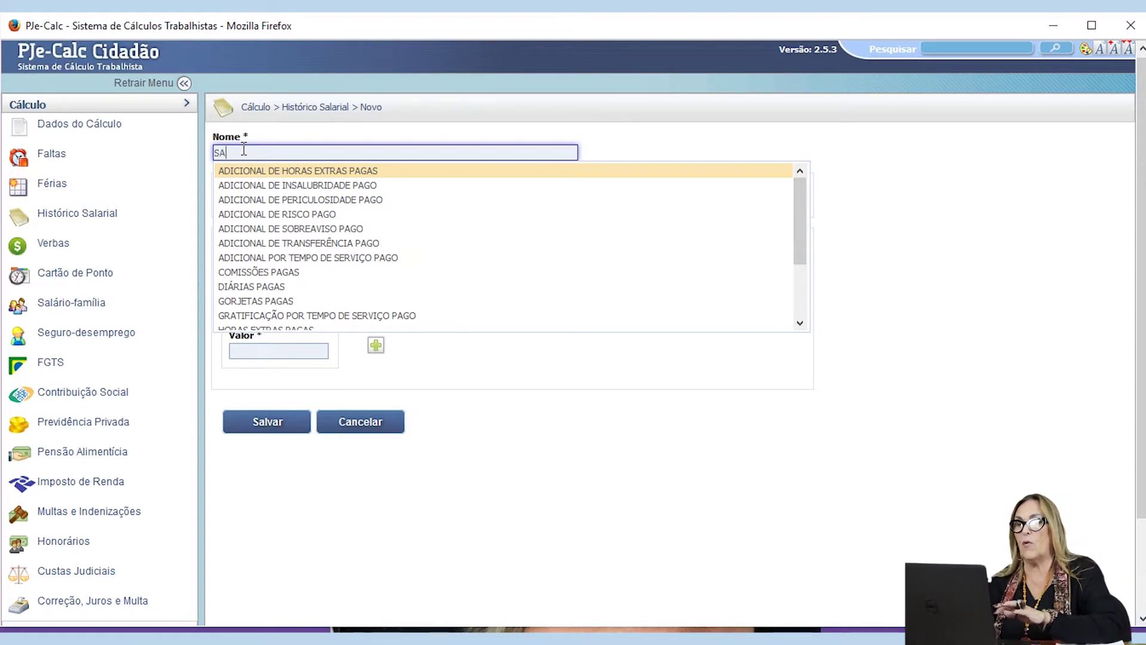
click(276, 201)
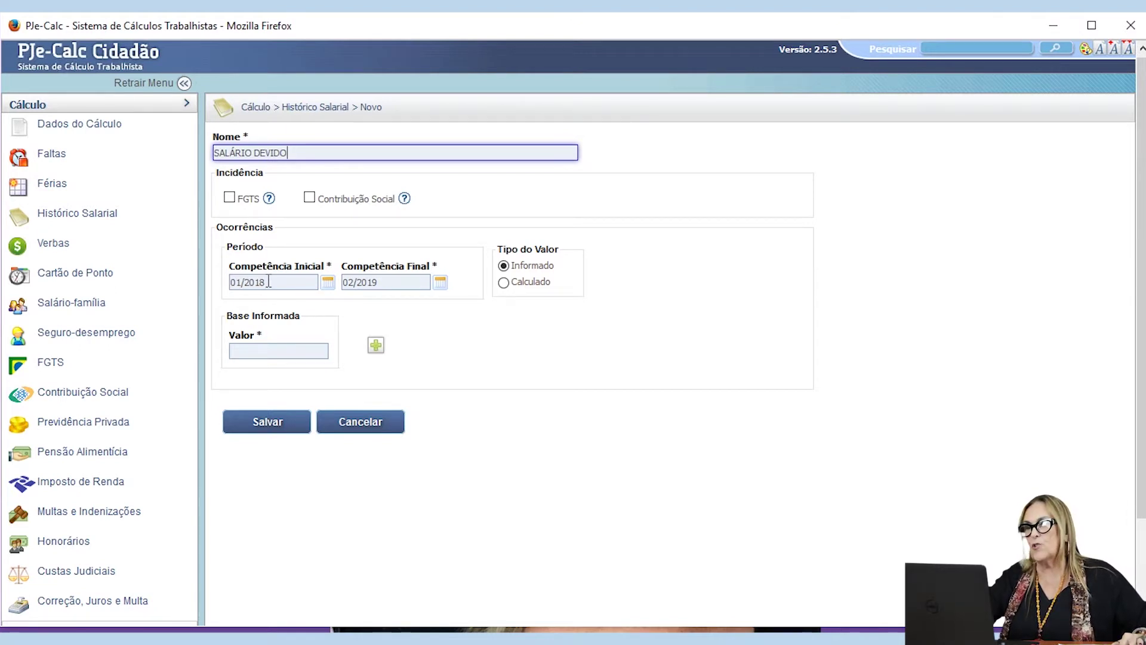
click(384, 280)
text(05/)
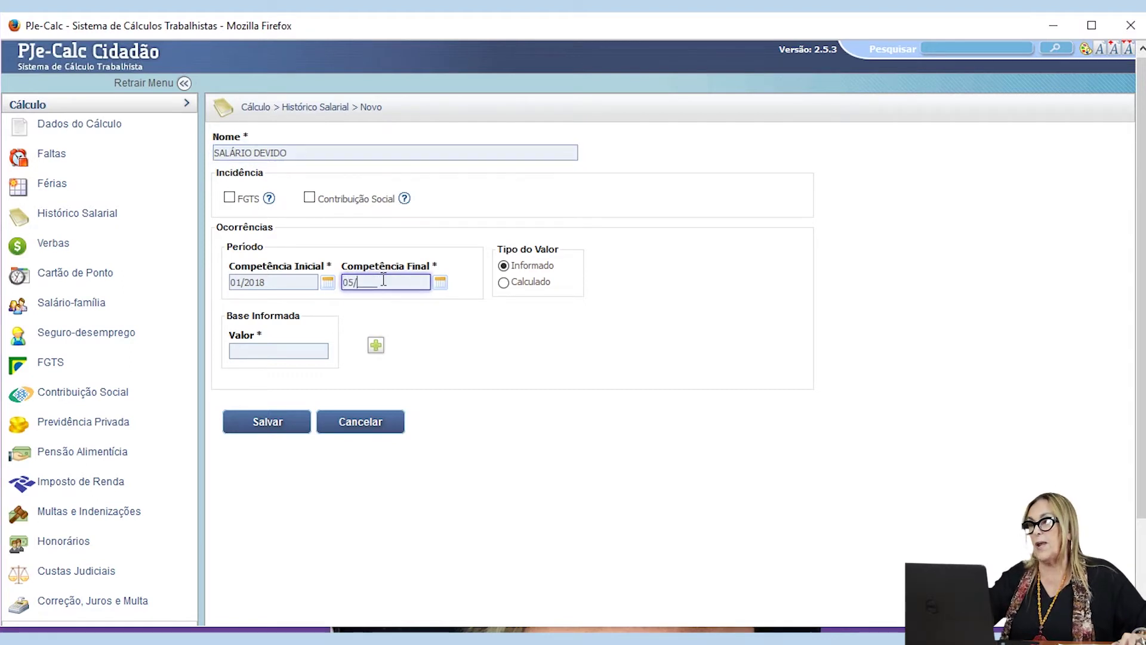
text(2018)
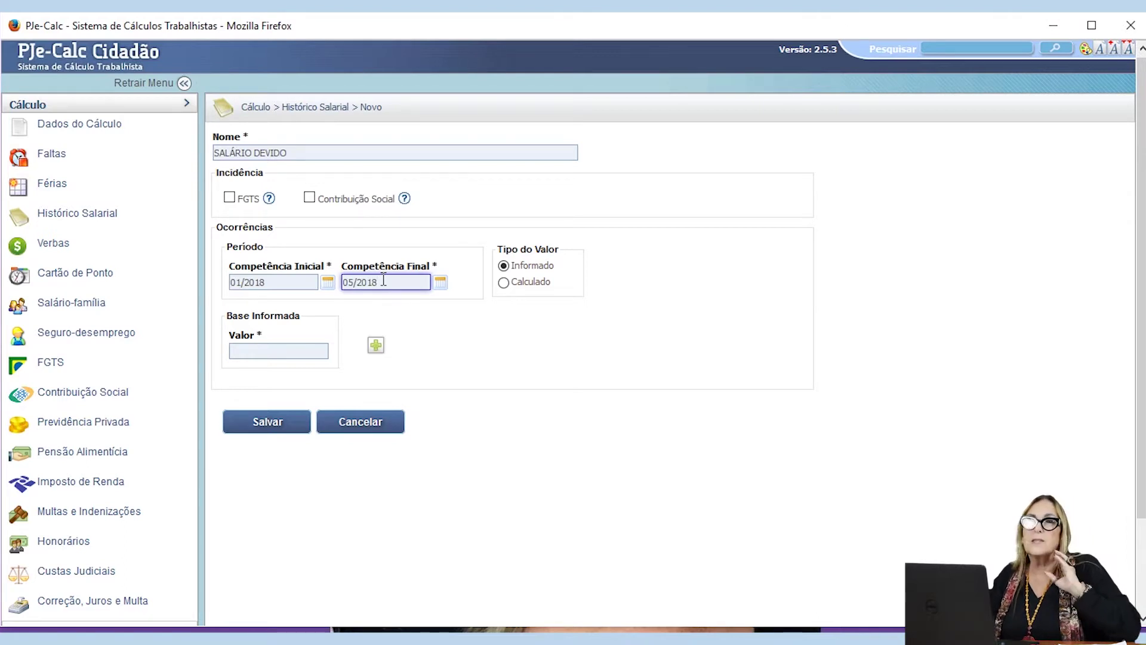
key(Tab)
key(Tab)
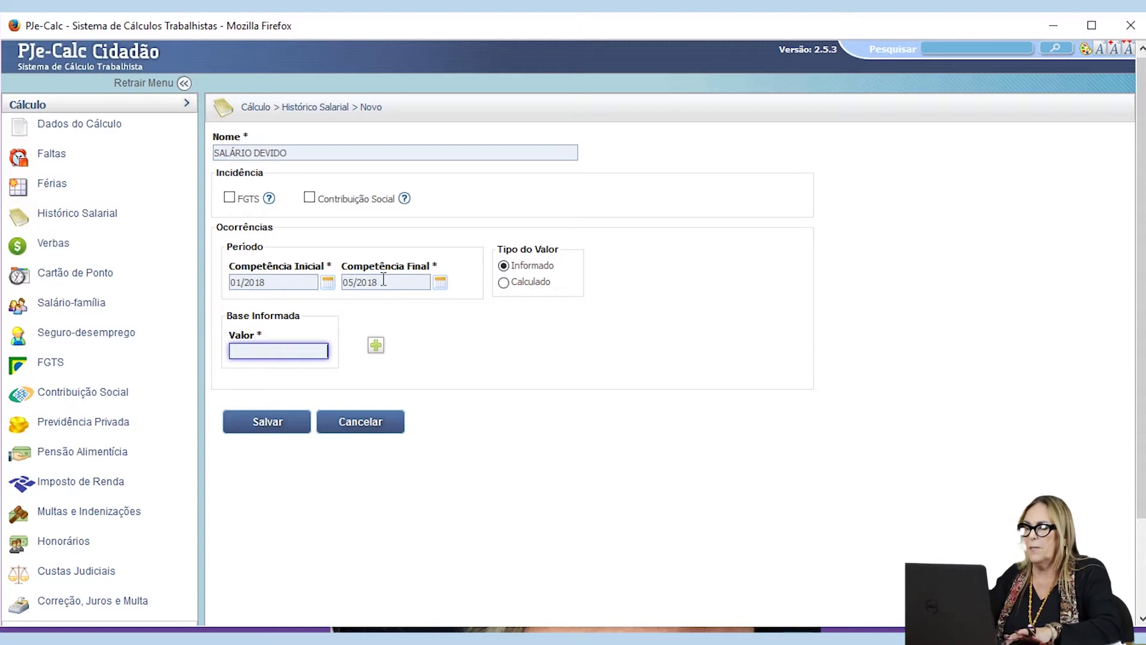
text(2.500,00)
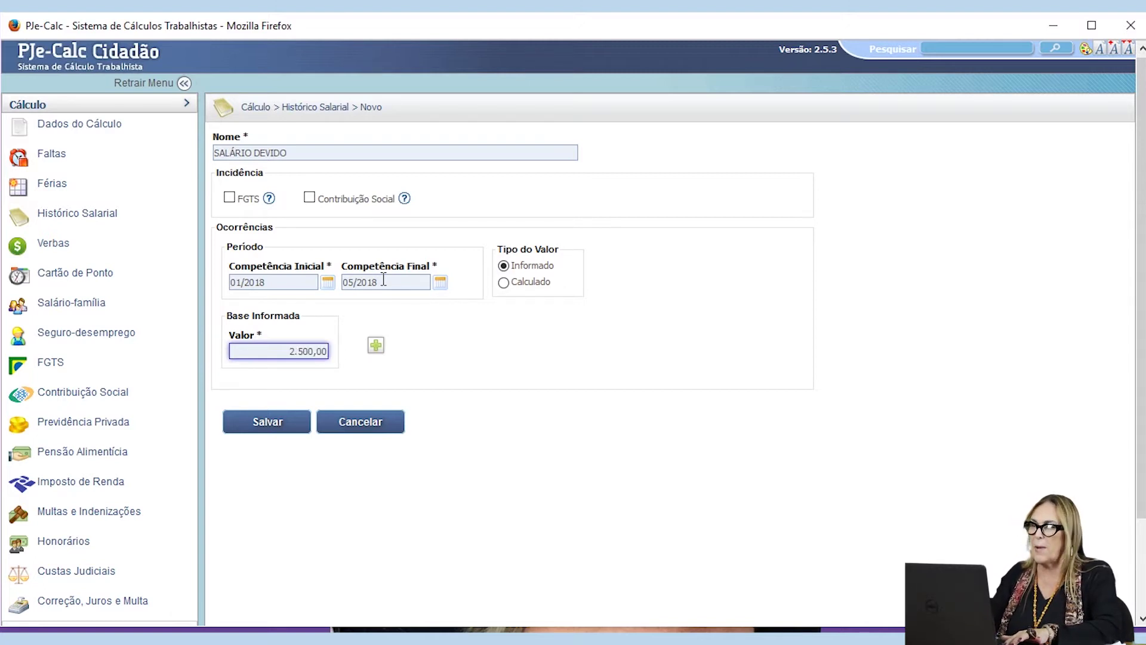
key(Tab)
key(Return)
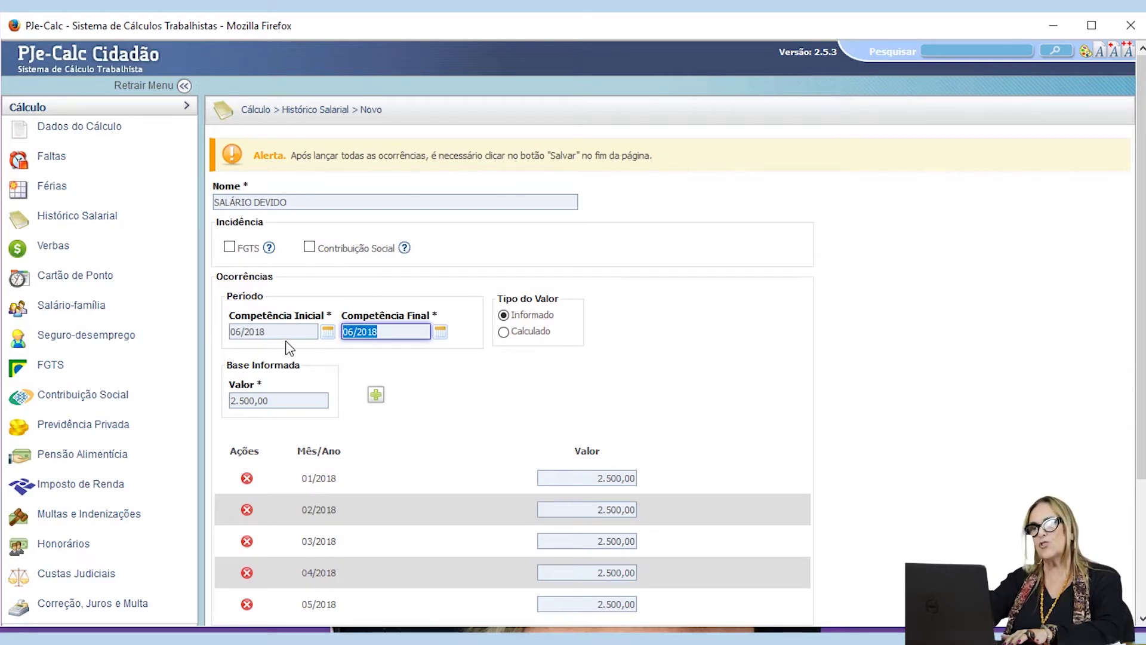
- Add informed occurrences of 3.700,00 from 06/2018 through 10/2018 to SALÁRIO DEVIDO
scroll(289, 348, down, 3)
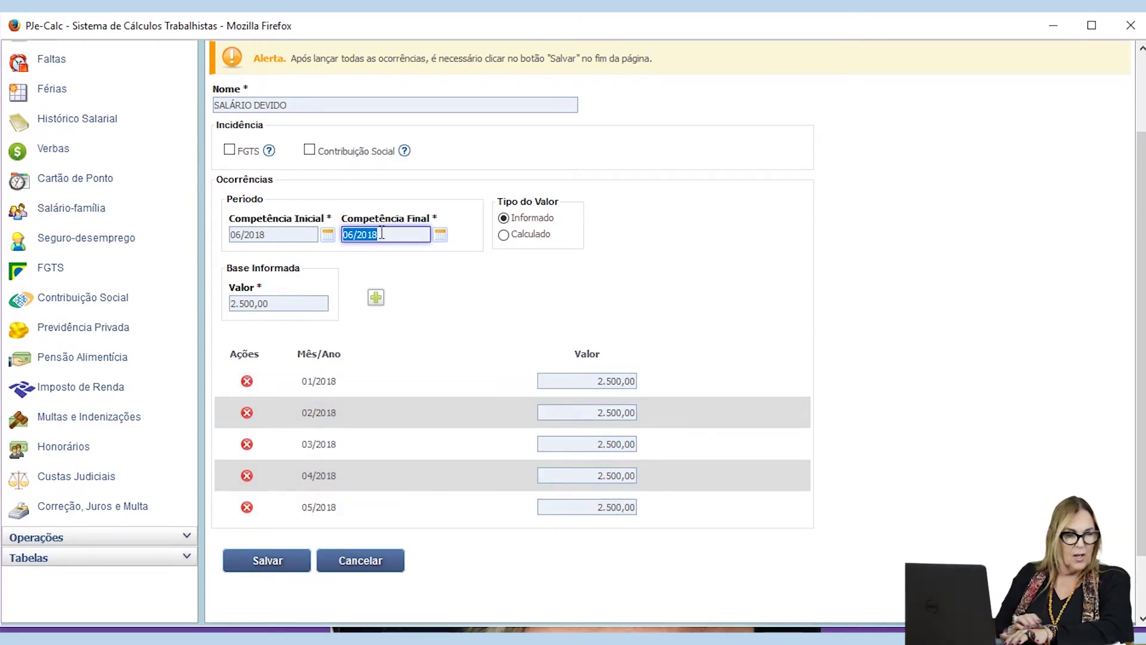
text(10/)
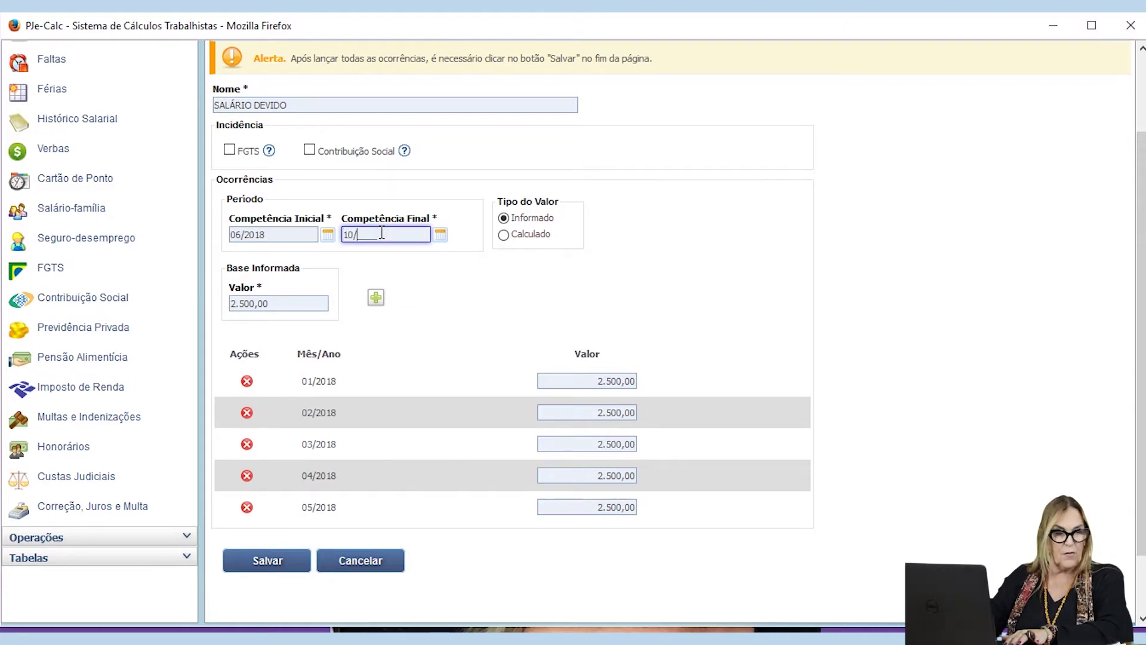
text(2018)
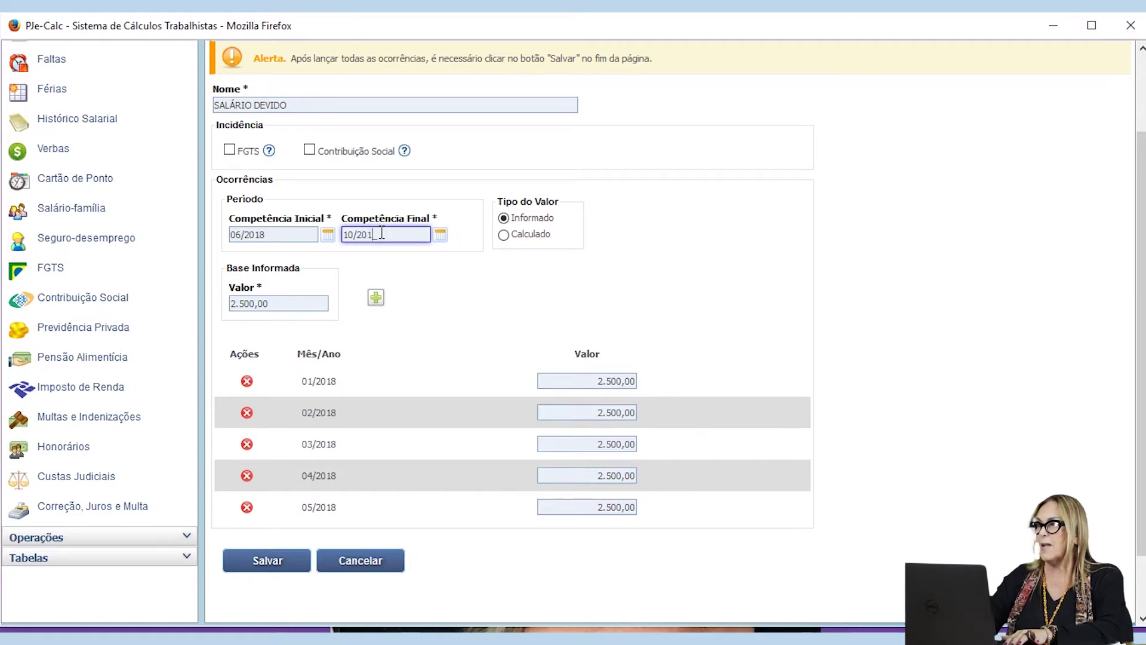
key(Tab)
key(Tab)
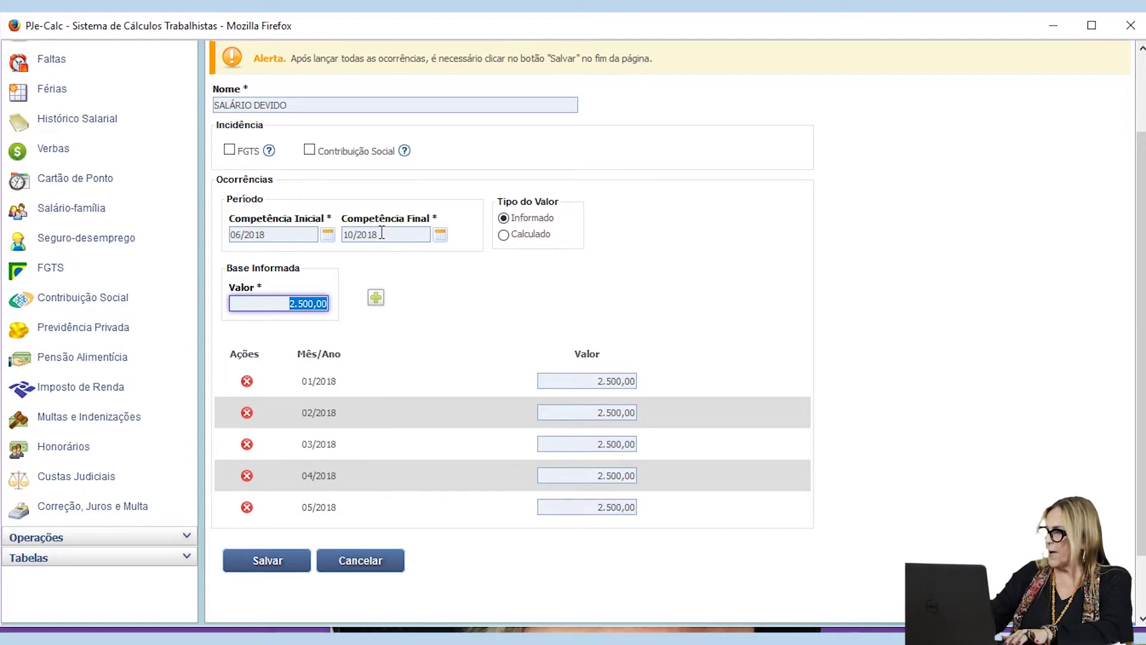
text(370000)
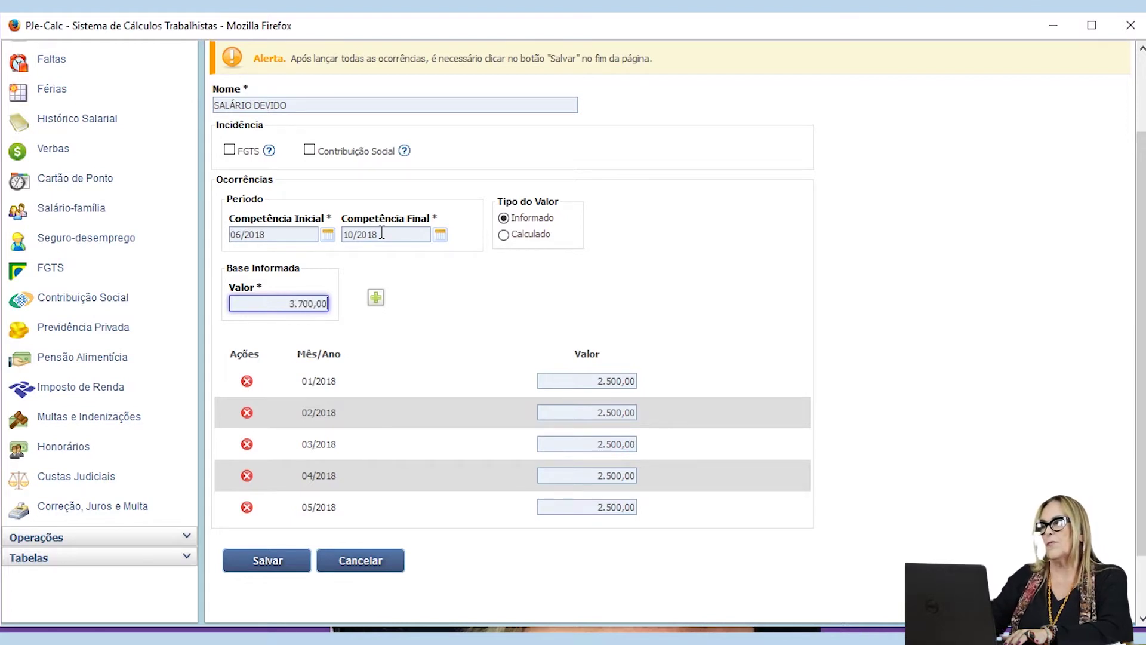
key(Tab)
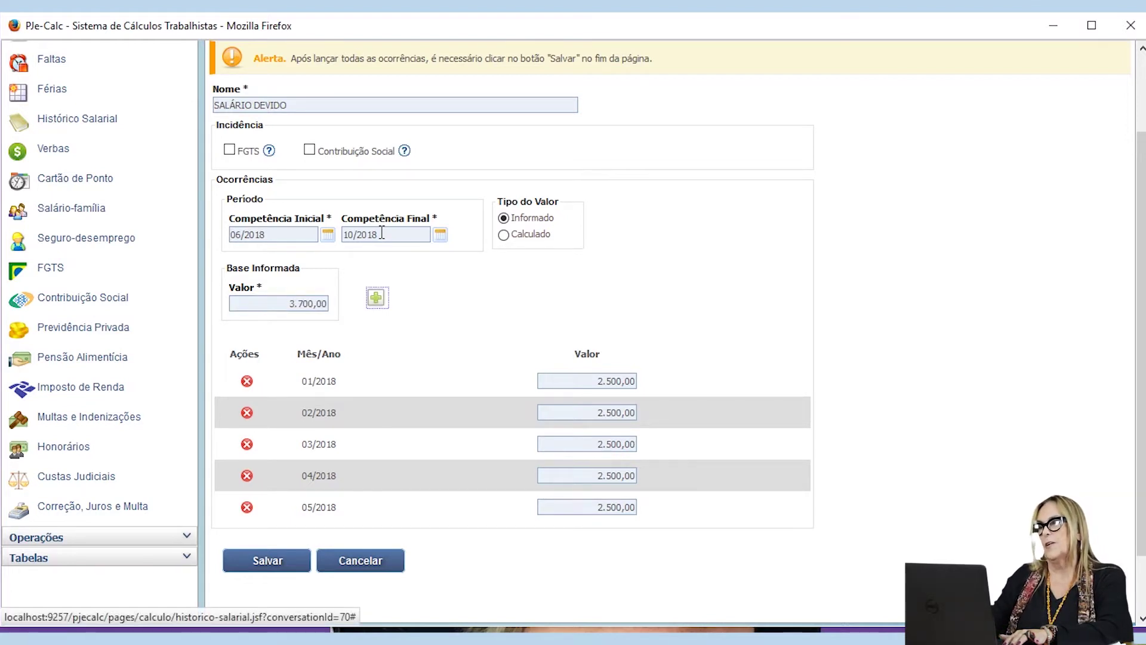
key(Return)
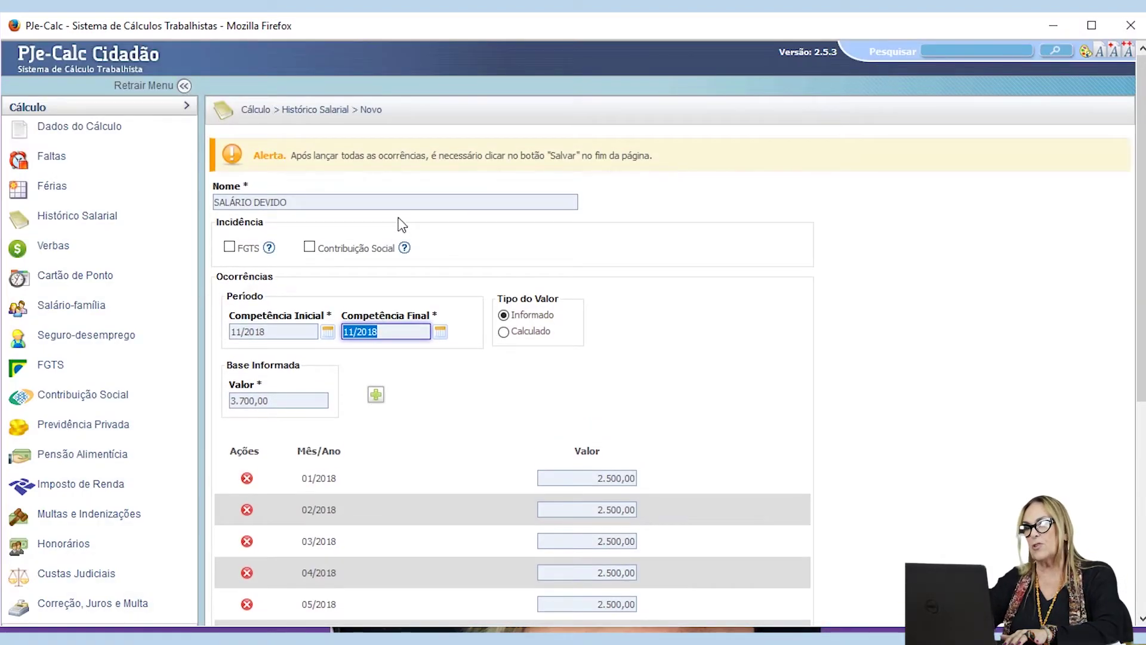
- Add informed occurrences of 4.200,00 from 11/2018 through 02/2019 to SALÁRIO DEVIDO and save the history
scroll(422, 269, down, 5)
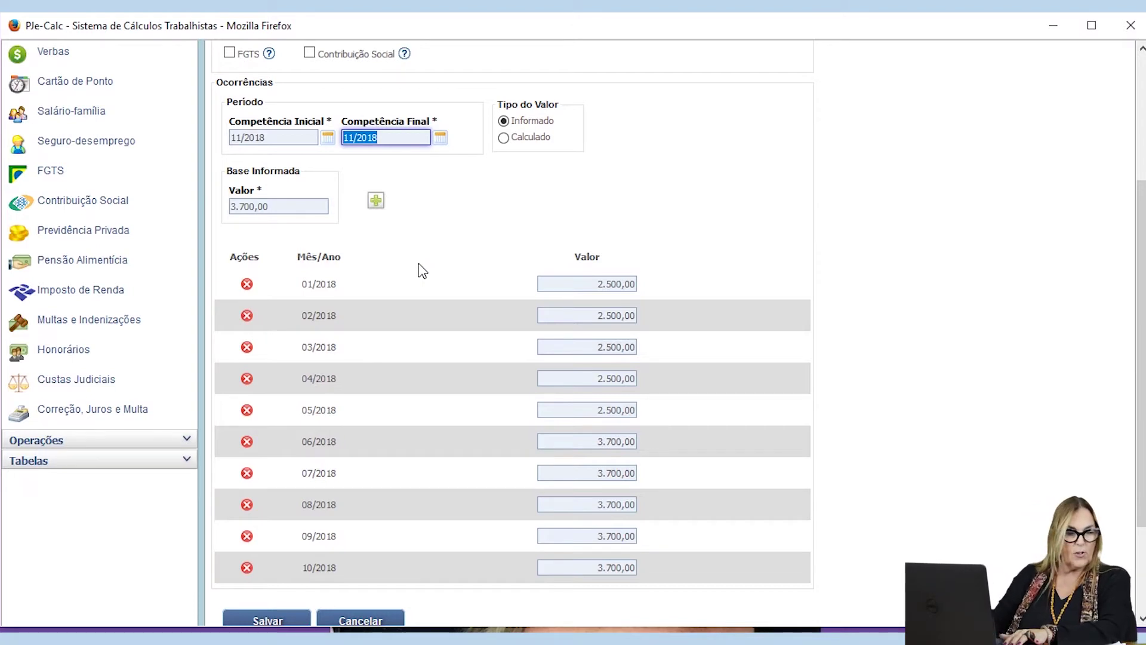
text(02/2019)
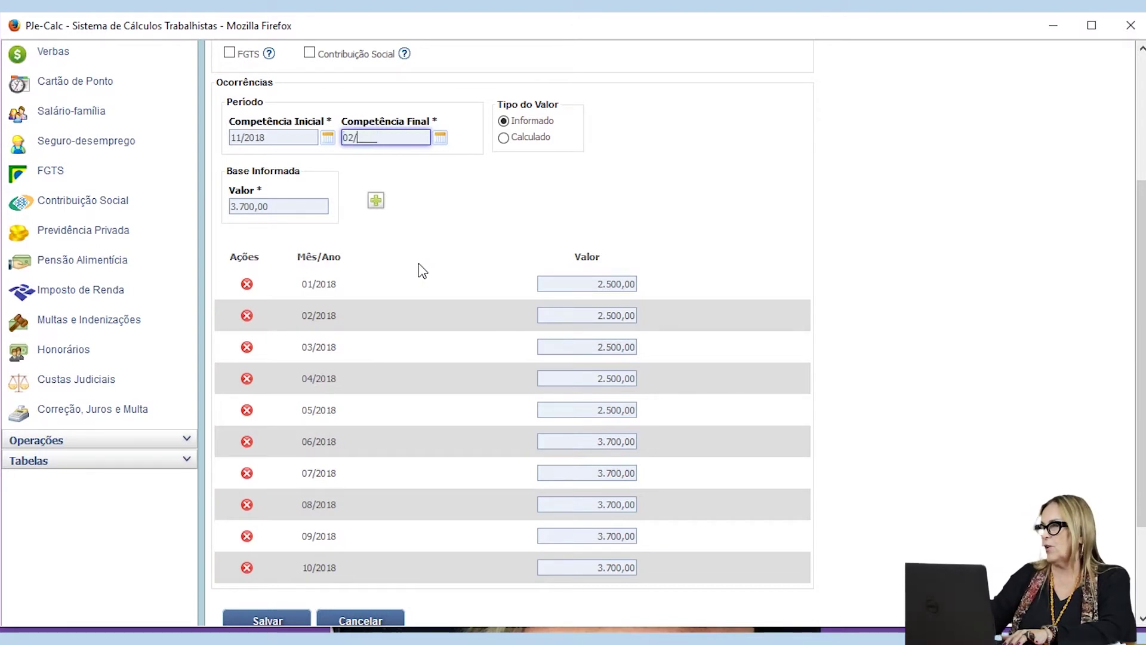
key(Tab)
key(Tab)
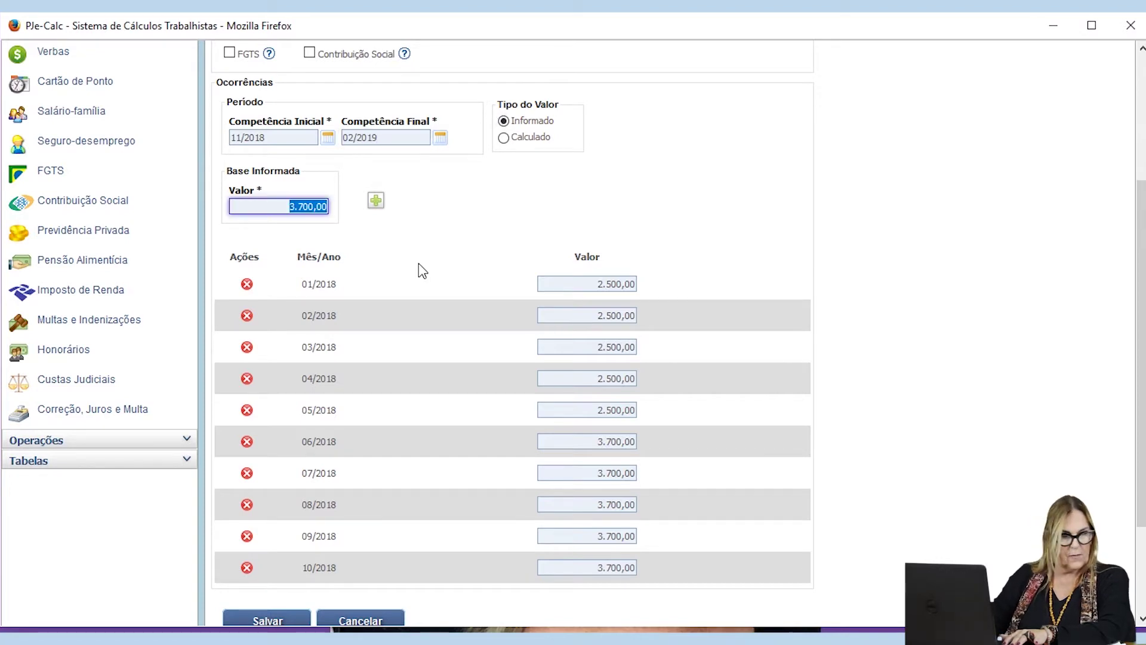
text(4.200,)
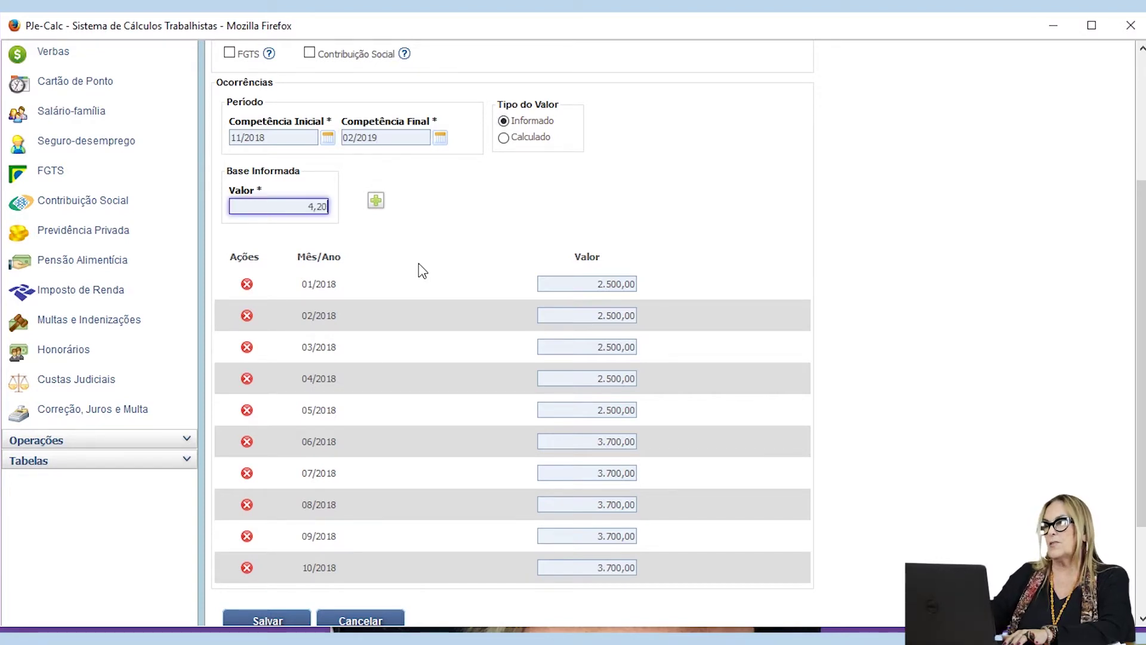
text(00)
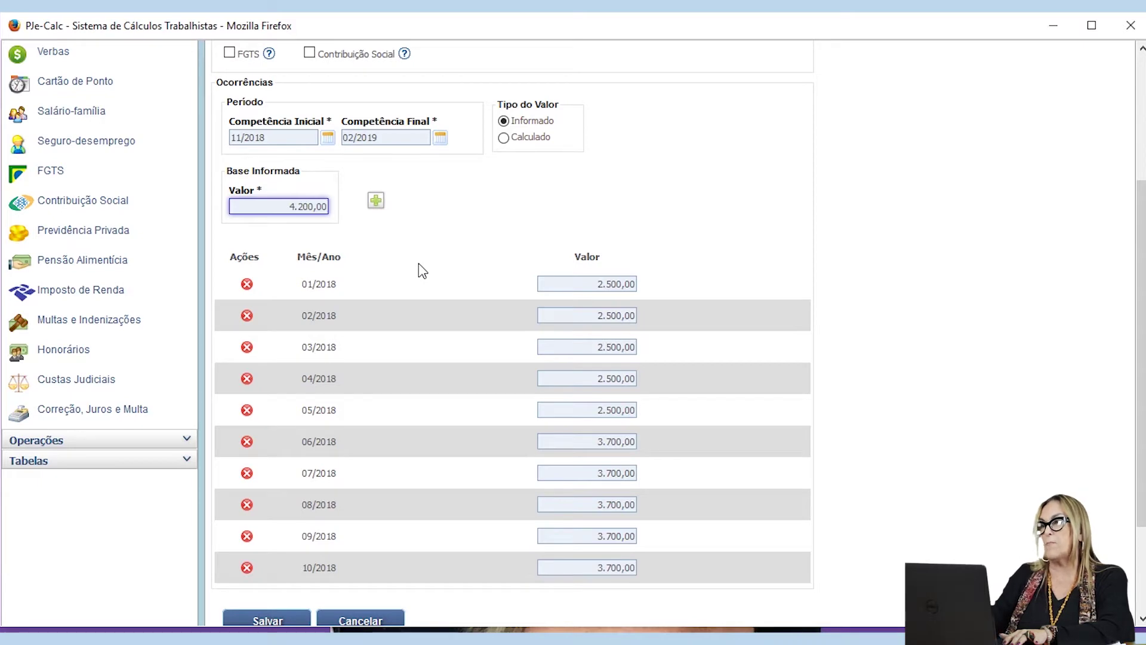
key(Tab)
key(Return)
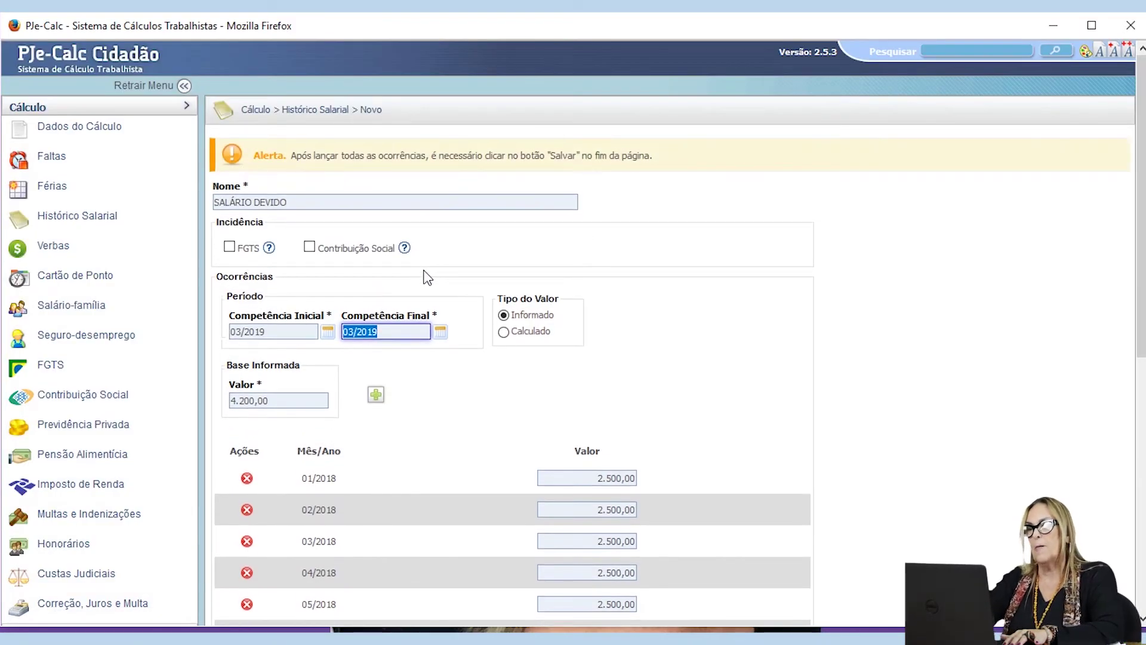
scroll(424, 278, down, 6)
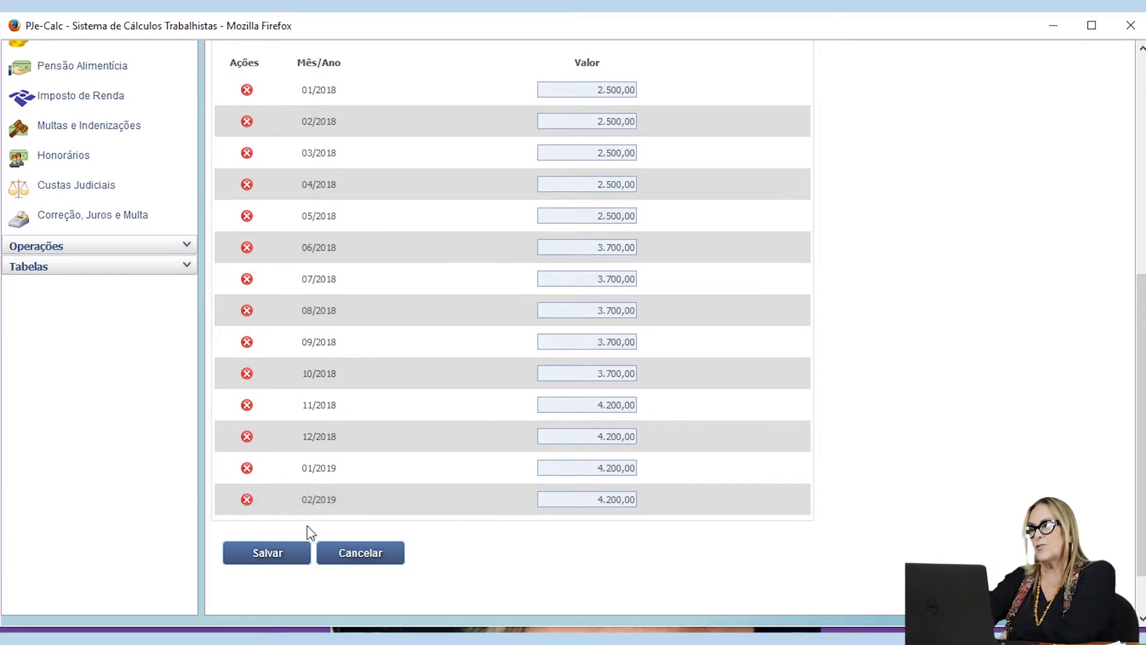
click(272, 558)
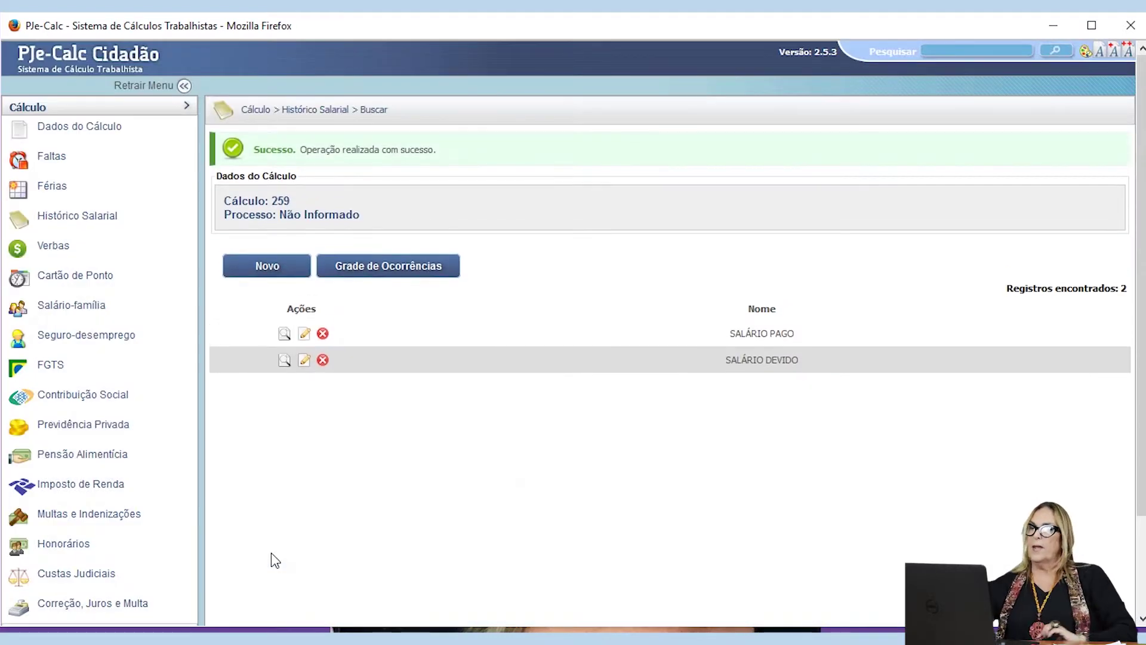
- Compare the monthly SALÁRIO PAGO and SALÁRIO DEVIDO values in the occurrence grid and return to the salary history list
click(367, 268)
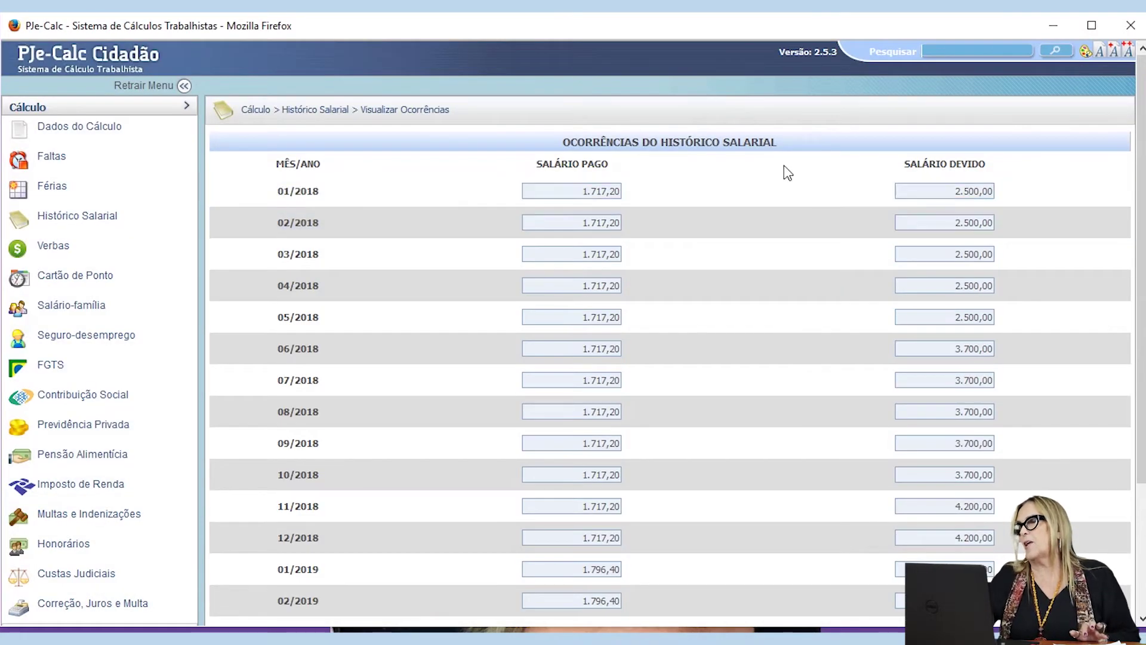
scroll(865, 442, down, 1)
scroll(865, 442, down, 3)
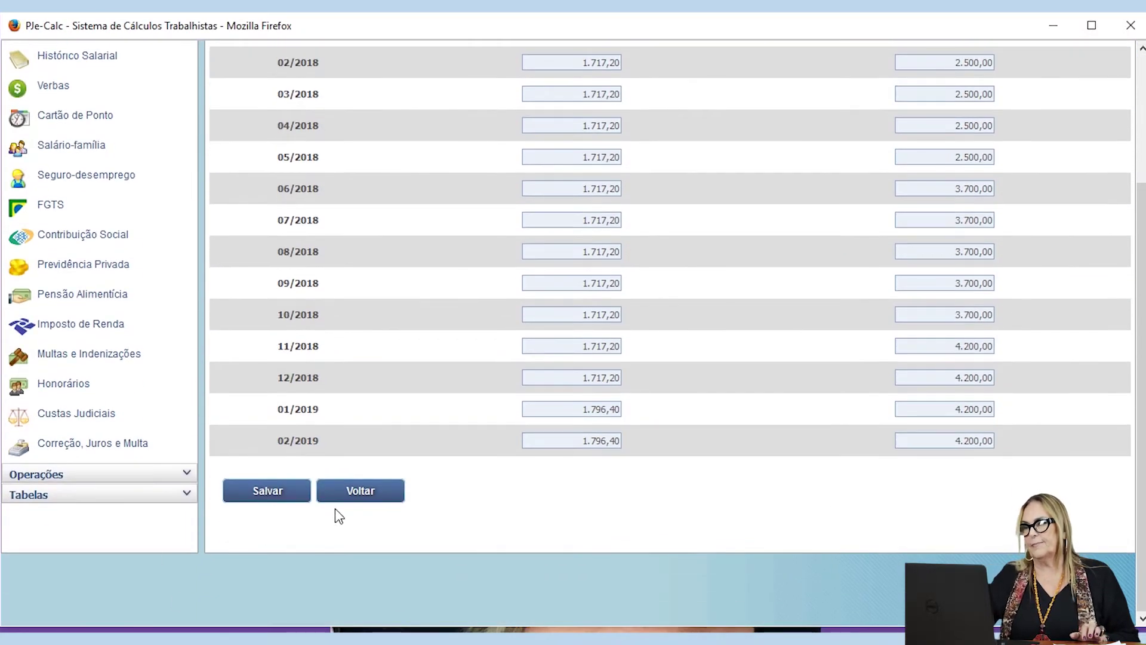
click(361, 495)
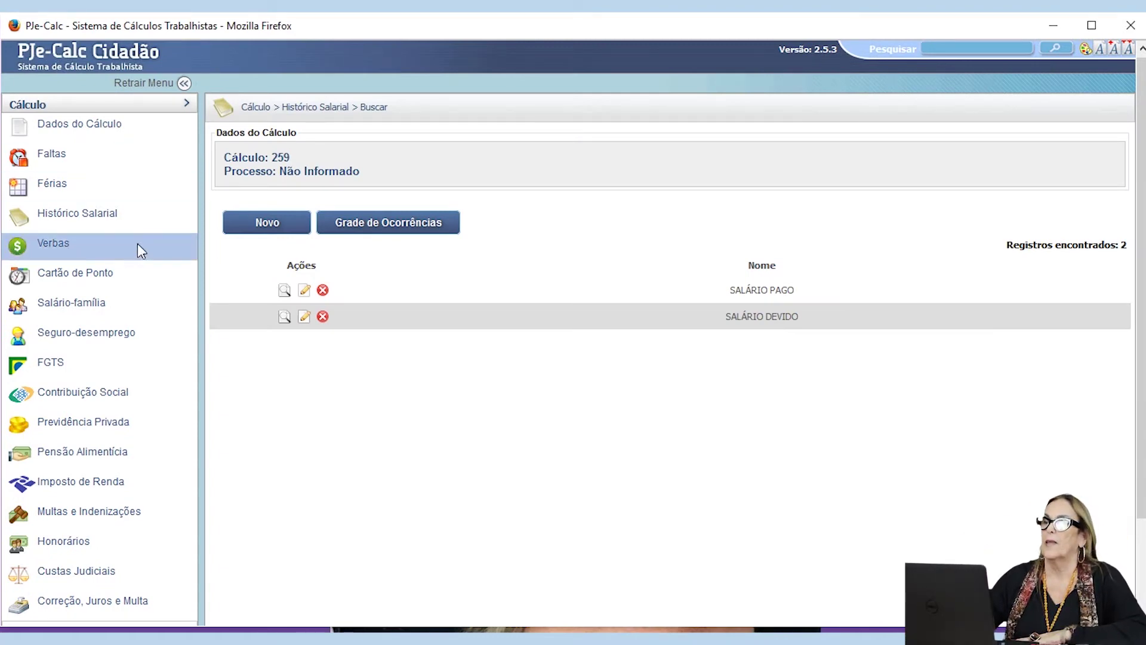
- Create a new salary history named SALÁRIO POR FORA with FGTS incidence enabled
click(268, 227)
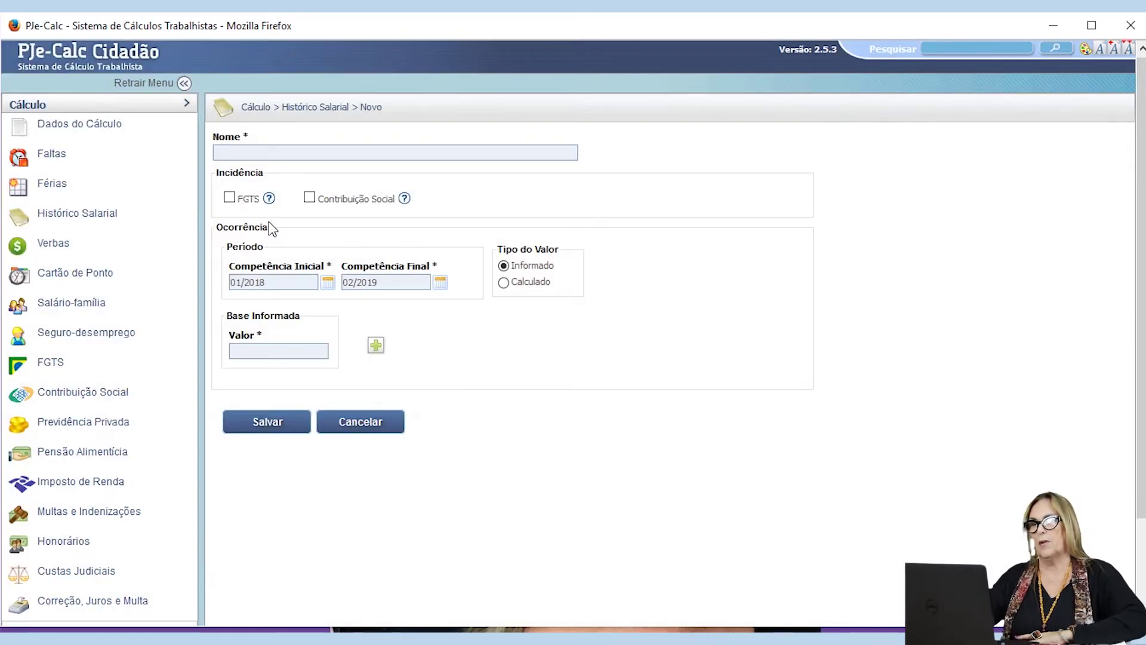
click(246, 154)
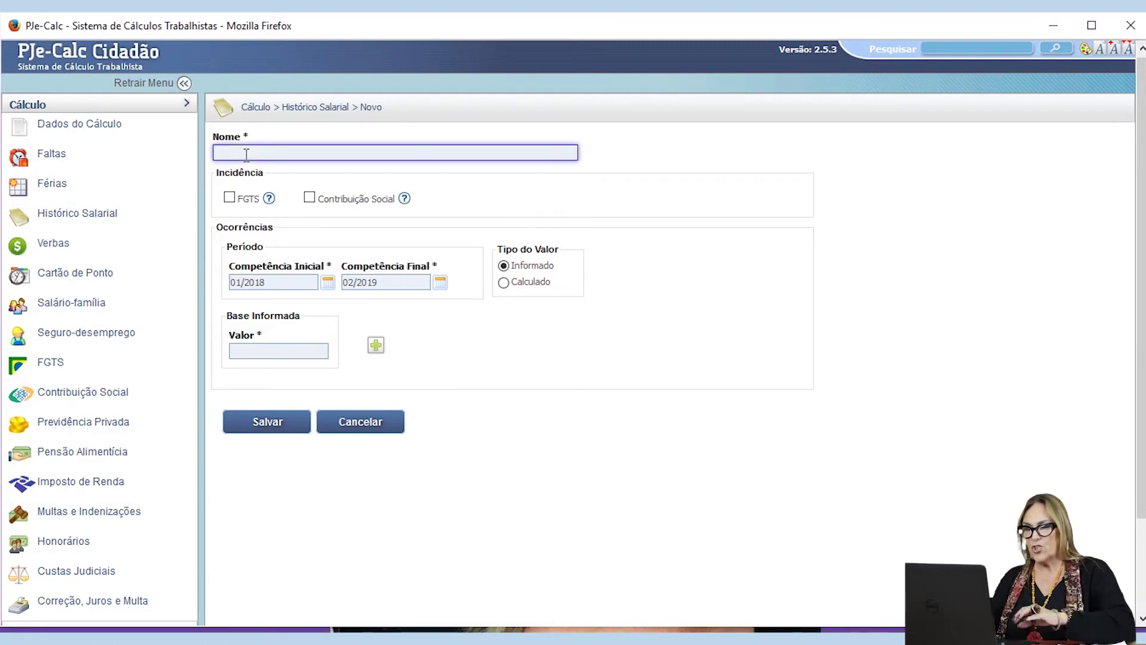
text(SAL)
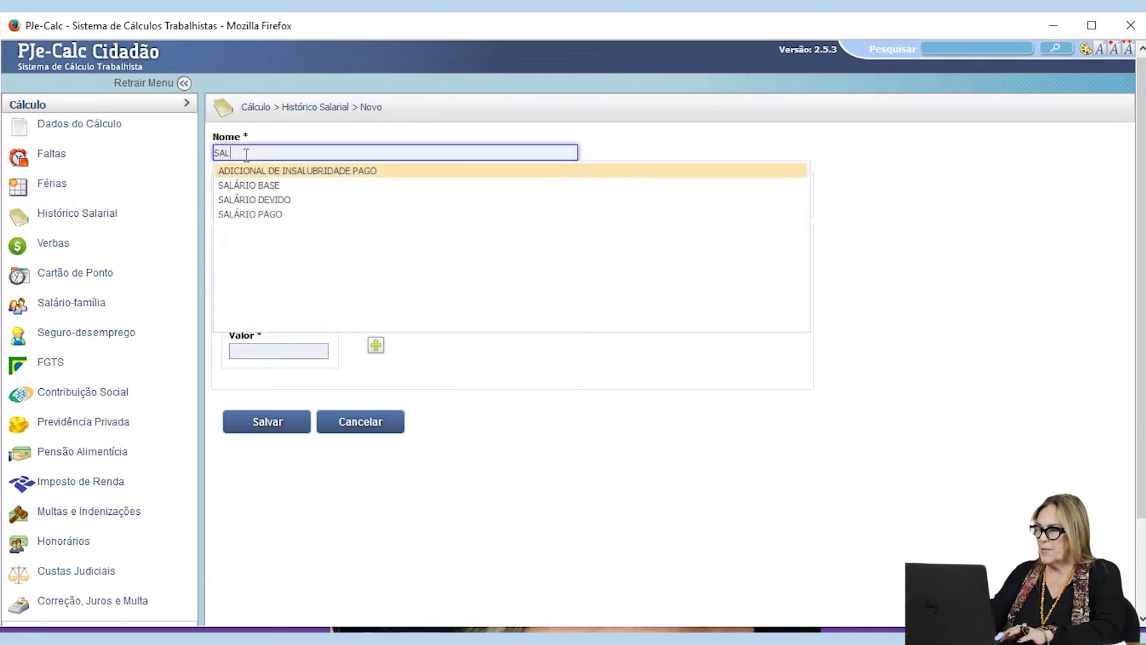
text(ÁRIO )
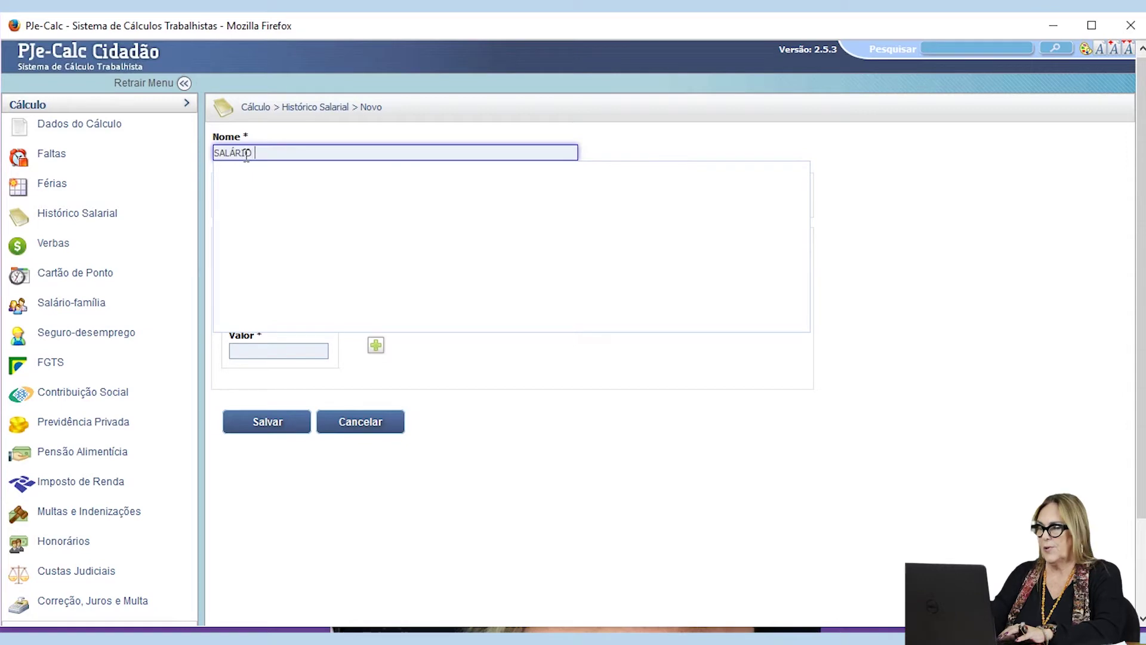
text(POR FORA)
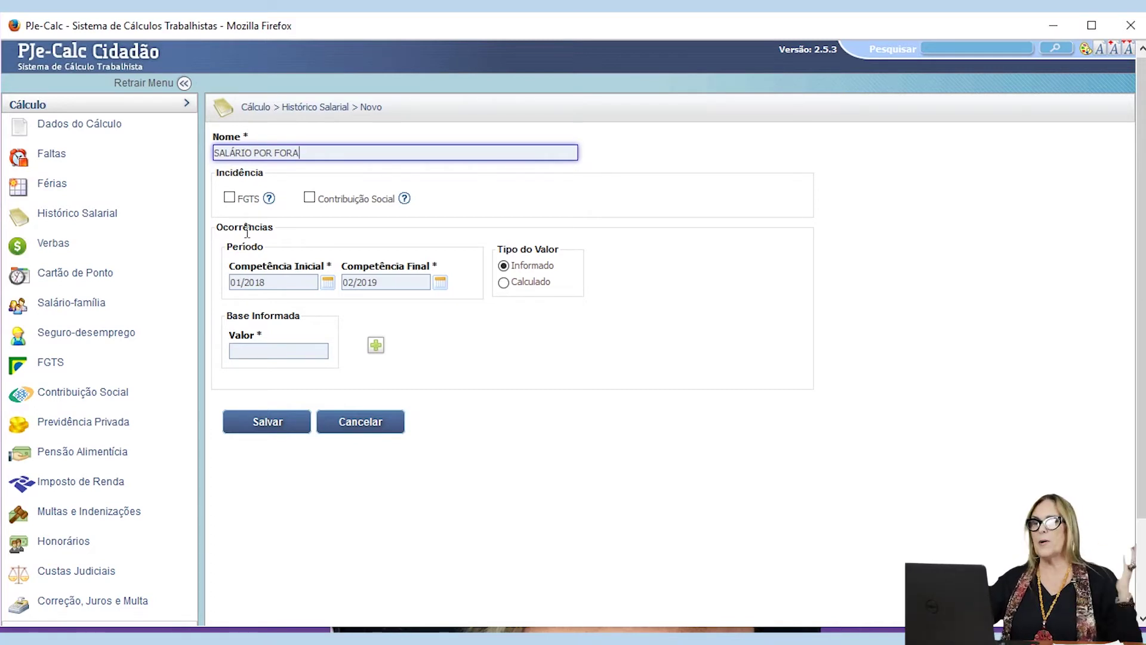
click(230, 199)
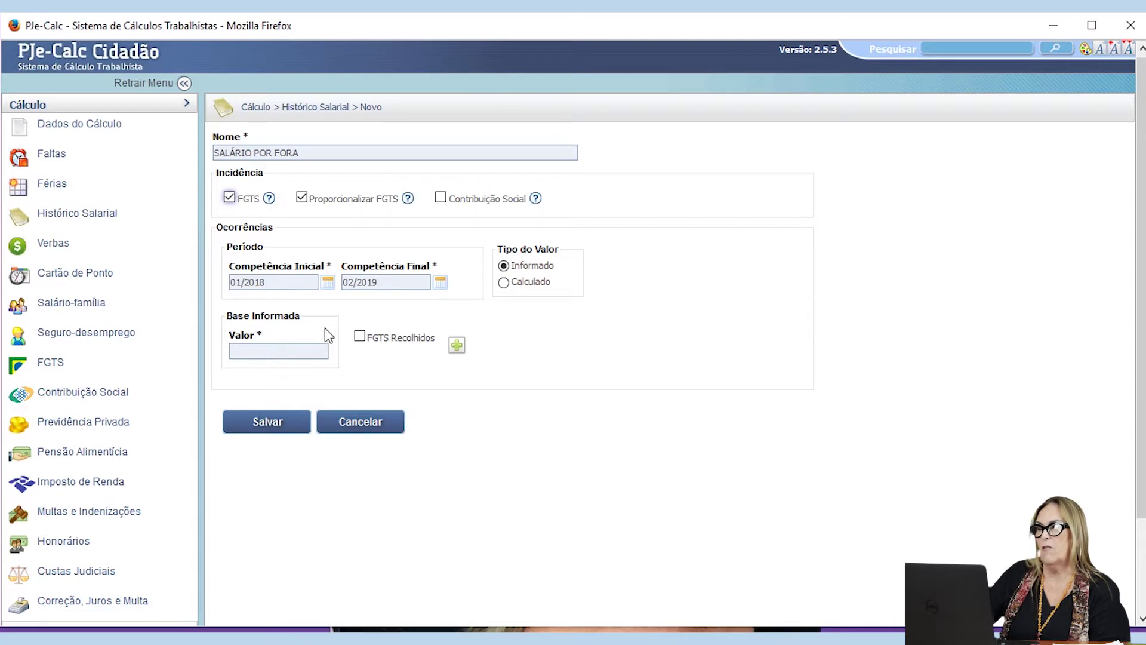
- Add informed occurrences of 500,00 from 01/2018 through 02/2019 without FGTS Recolhidos and save the SALÁRIO POR FORA history
click(303, 350)
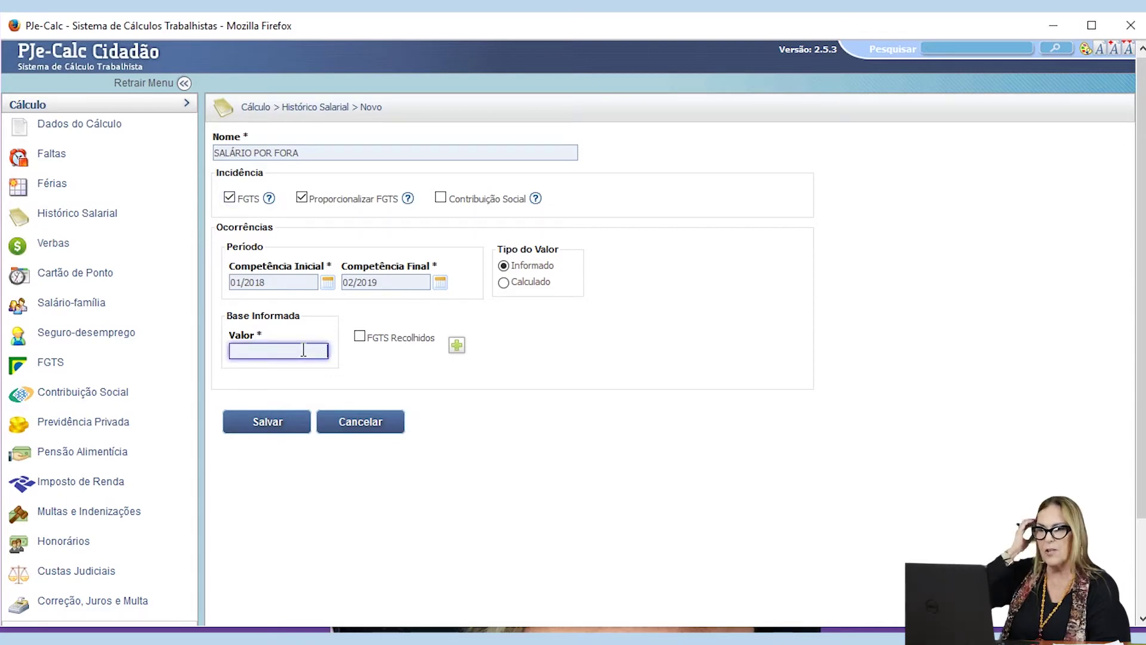
text(500,00)
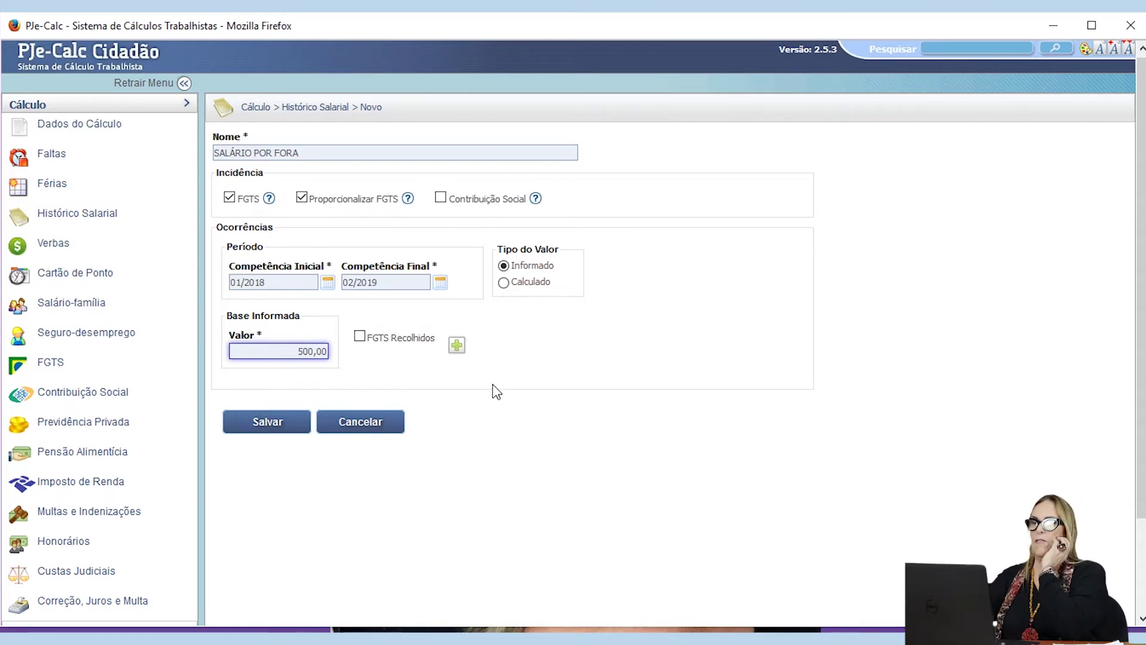
click(457, 347)
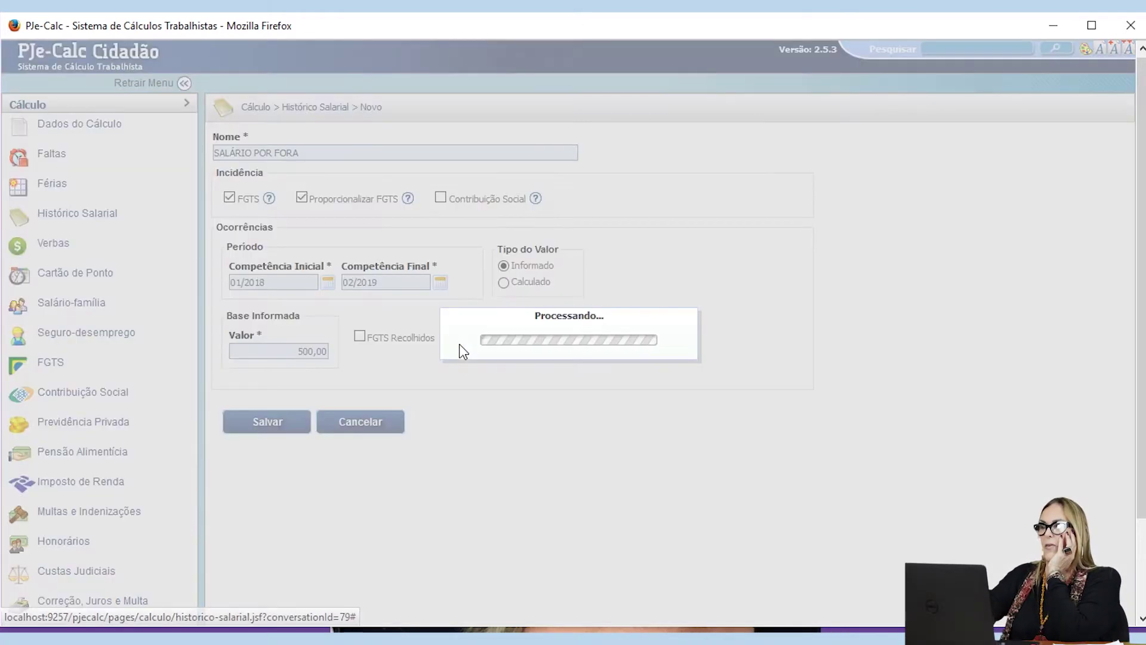
scroll(643, 322, down, 7)
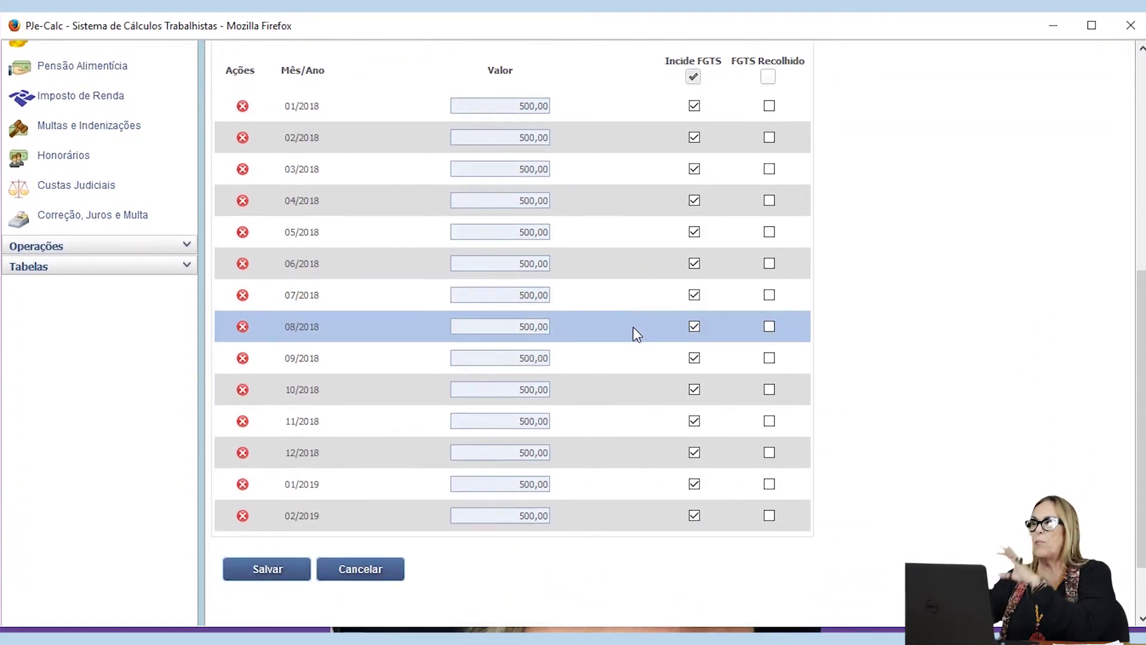
scroll(633, 327, up, 3)
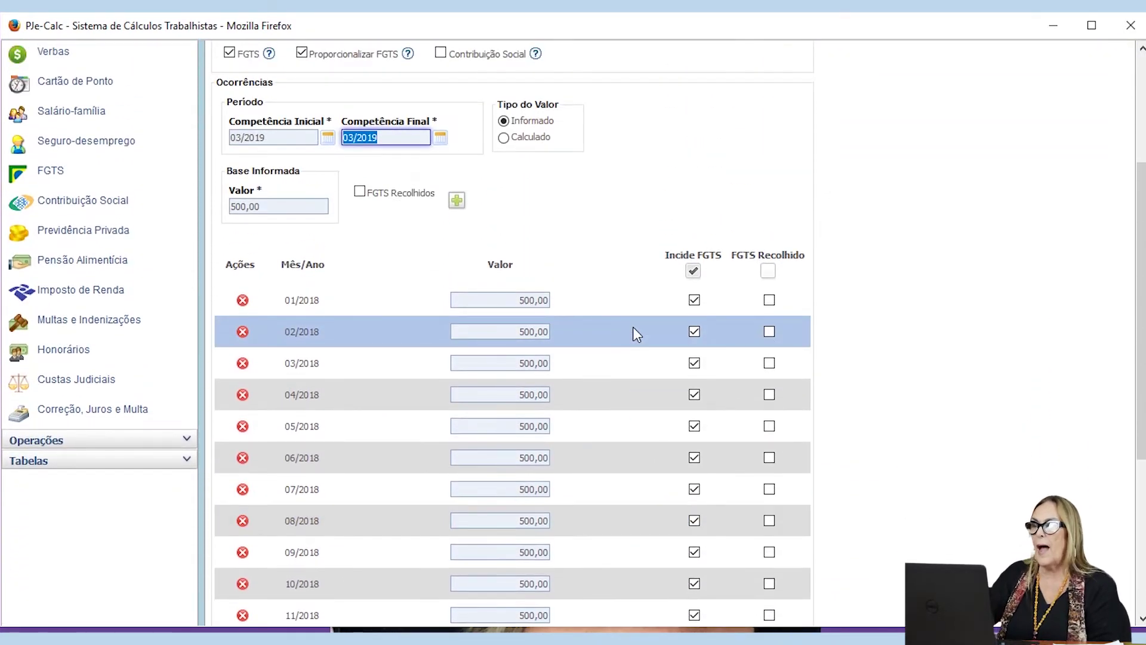
scroll(633, 327, up, 2)
scroll(635, 333, down, 6)
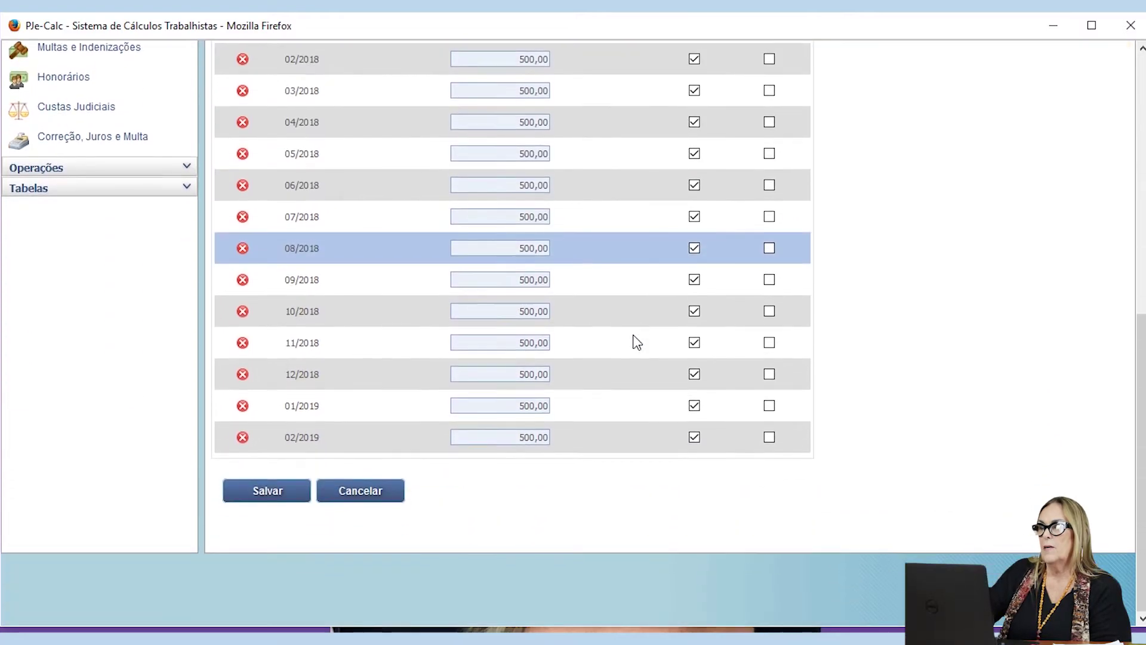
click(278, 493)
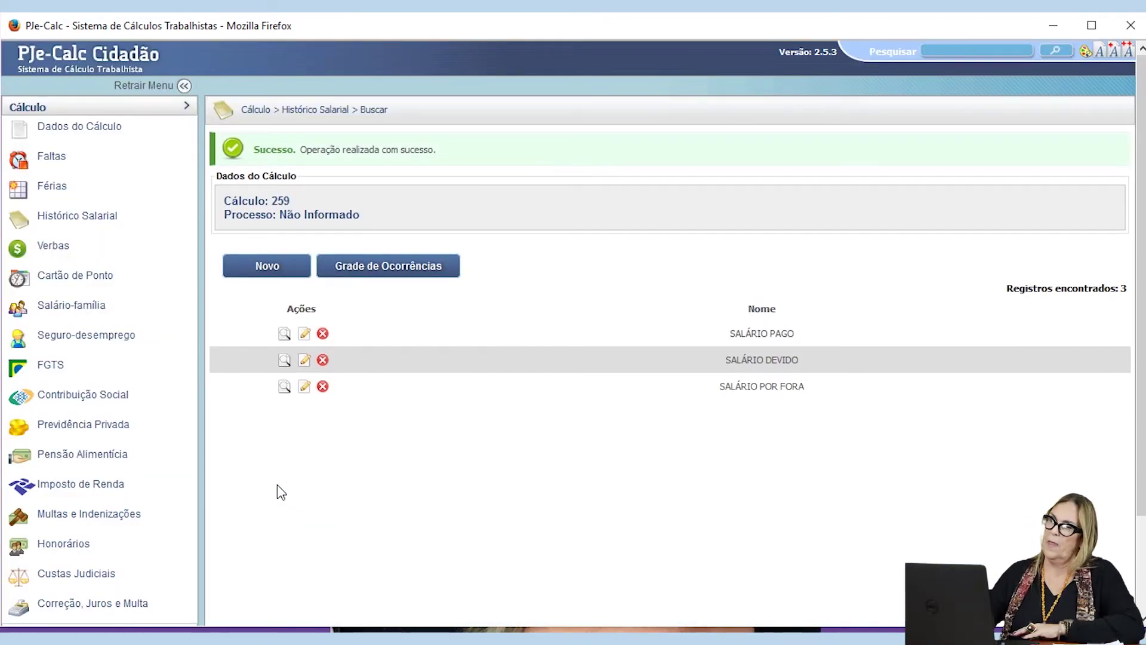
- Review the monthly values of all three salary histories in the occurrence grid and return to the list
click(380, 267)
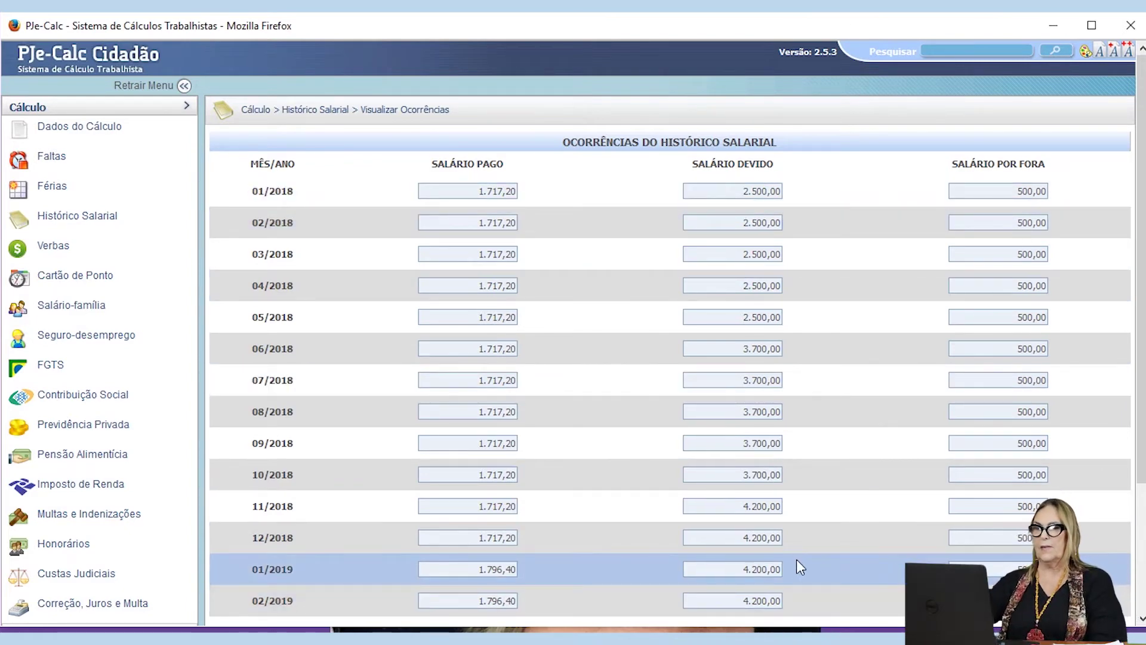
scroll(796, 561, down, 3)
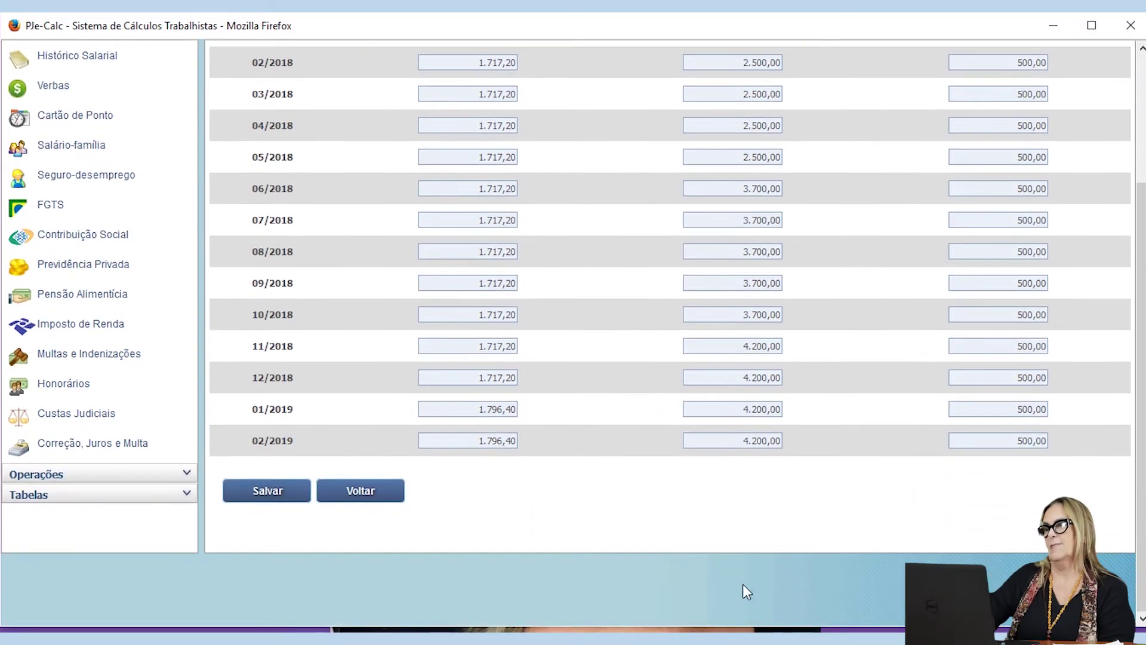
click(362, 493)
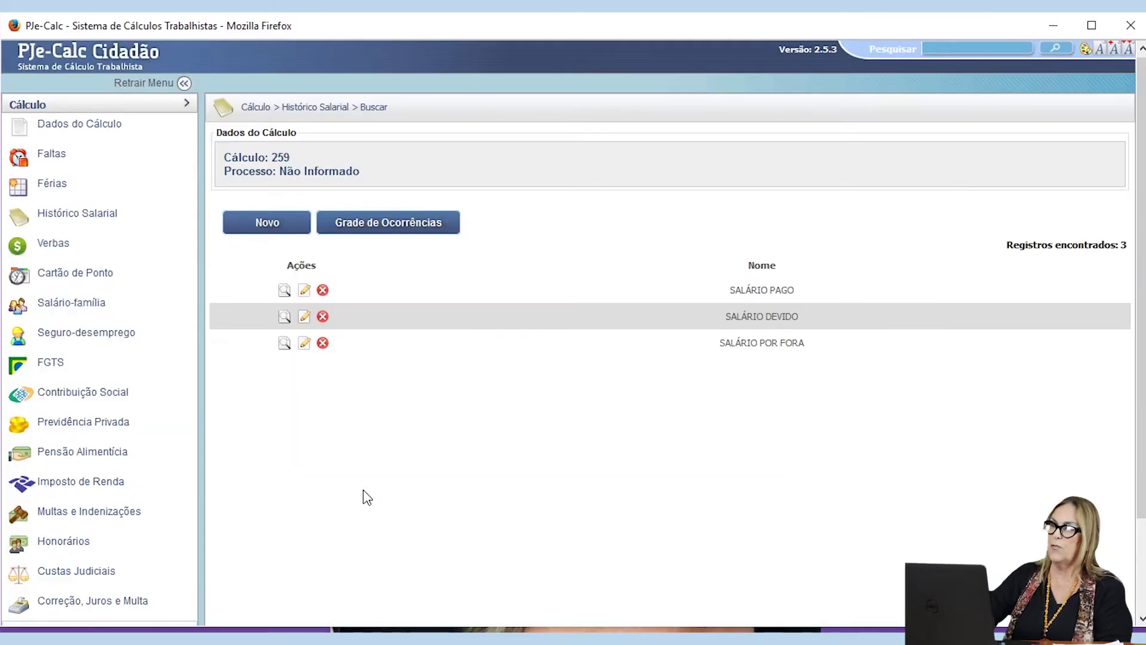
- Start a new salary history named VALOR UNITÁRIO PASSAGEM without any incidence
click(285, 227)
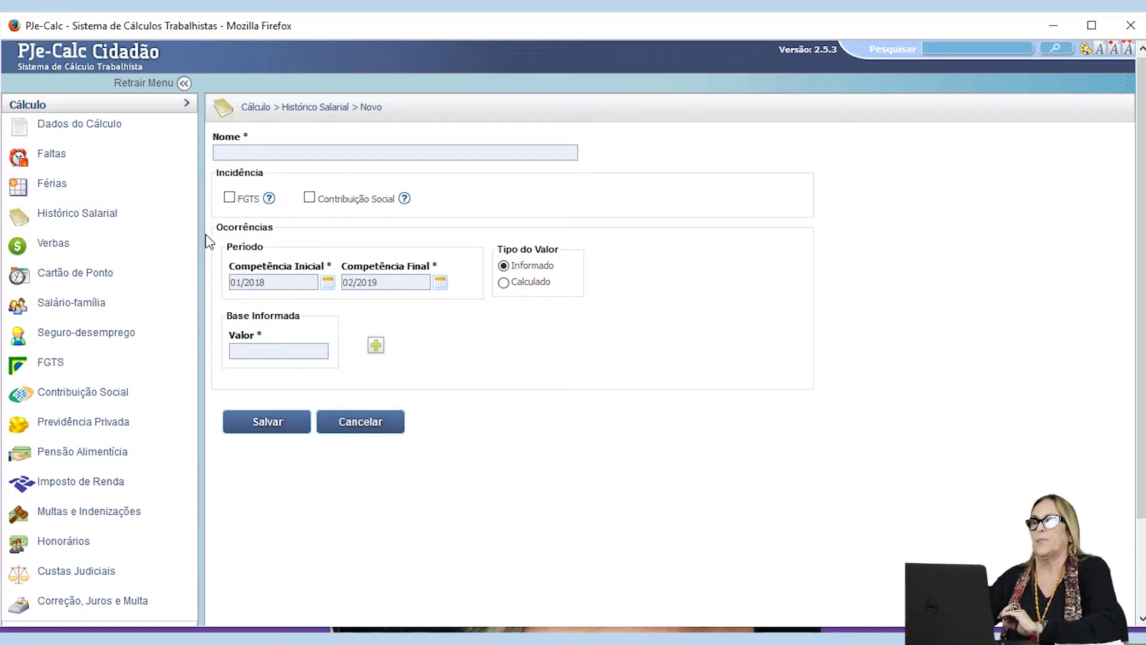
click(239, 153)
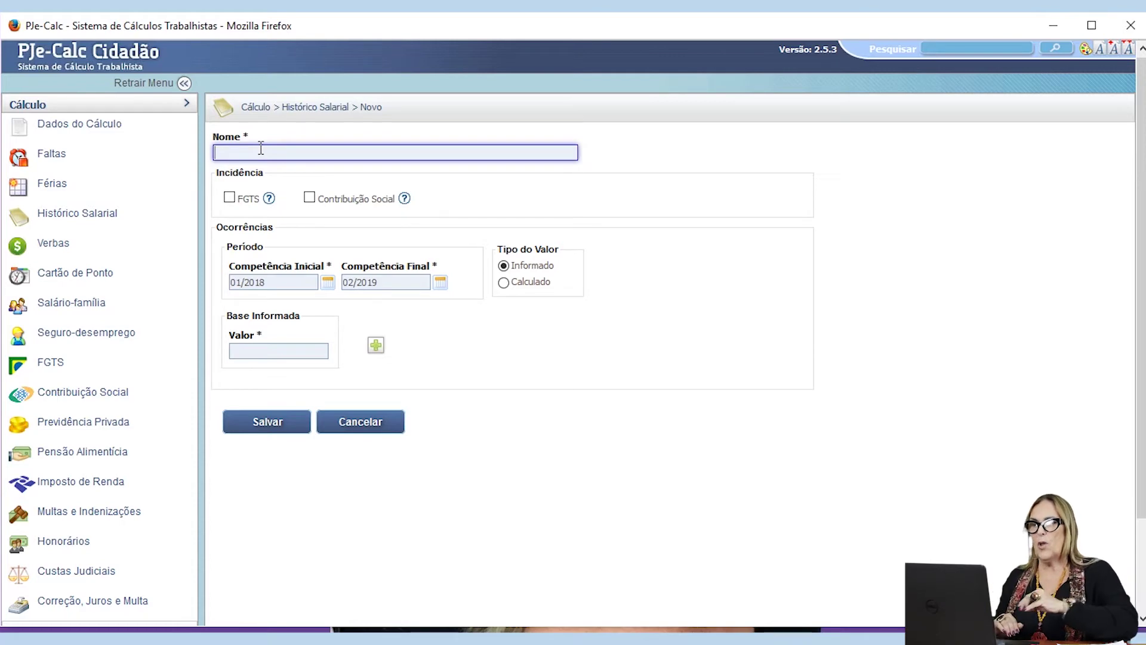
text(VALOR)
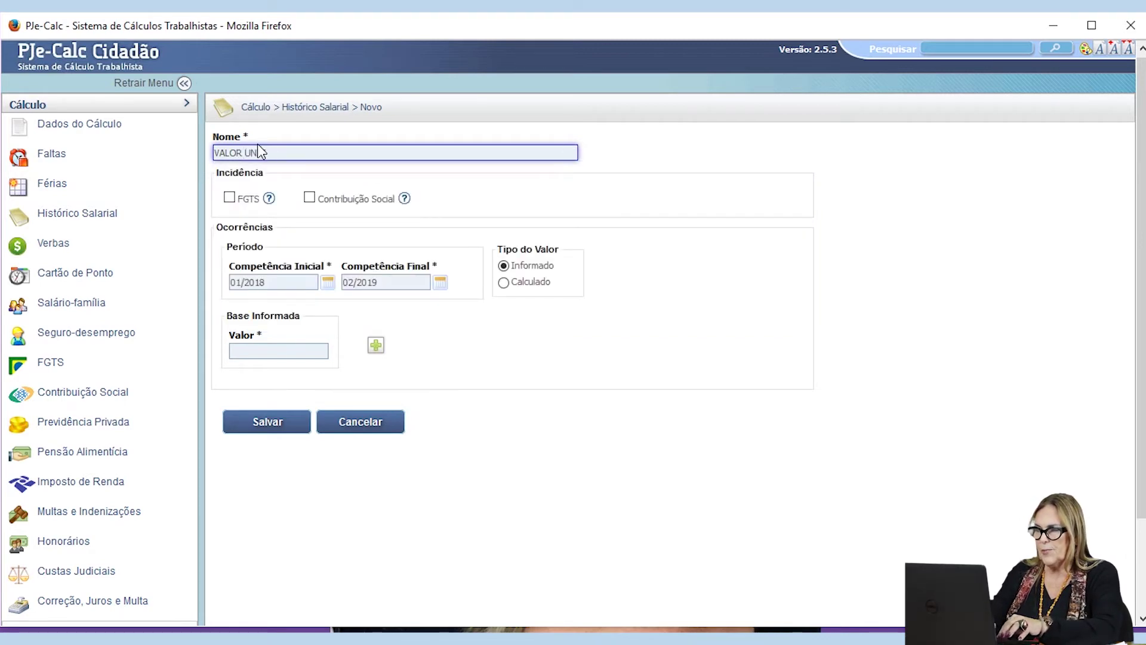
text(UNITÁRIO P)
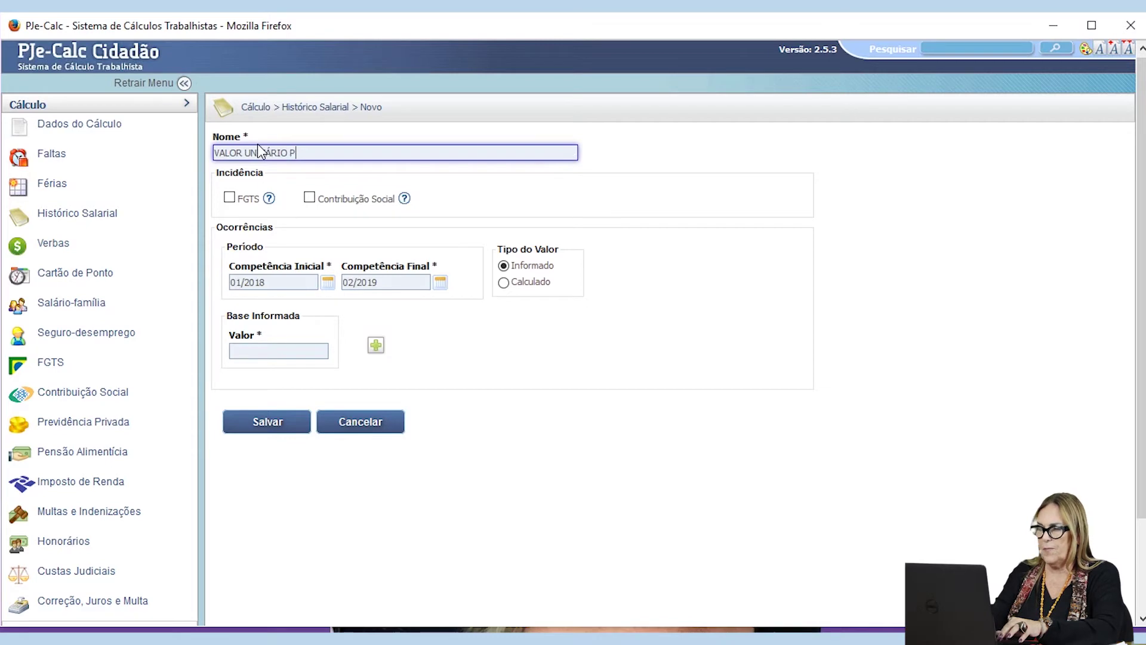
text(ASSA)
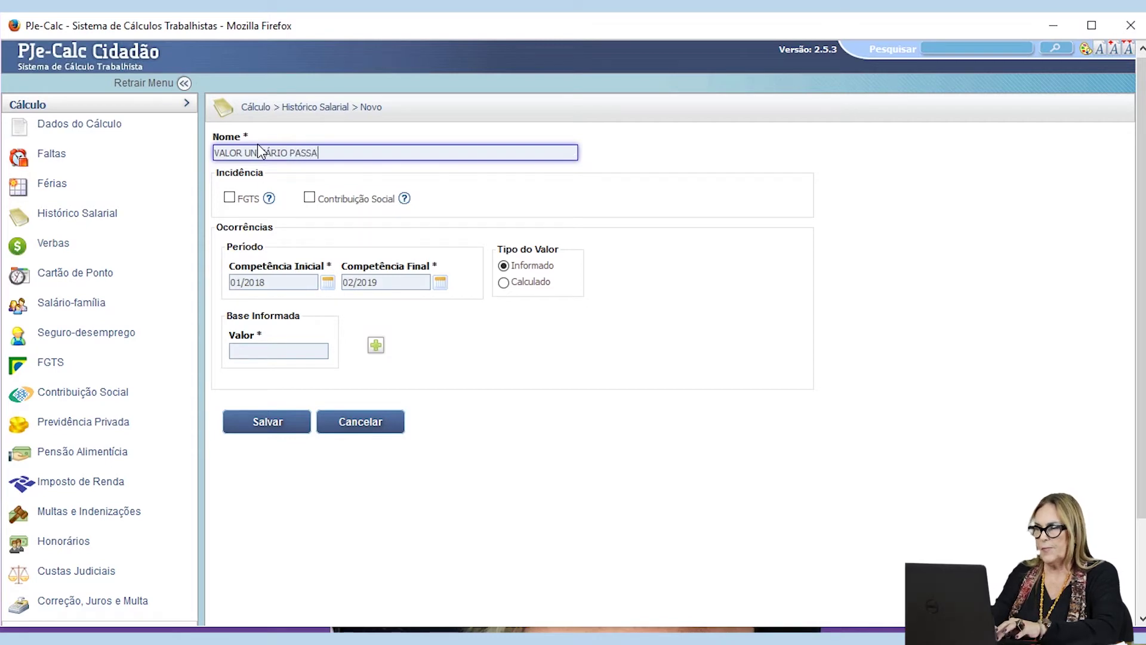
text(GEM)
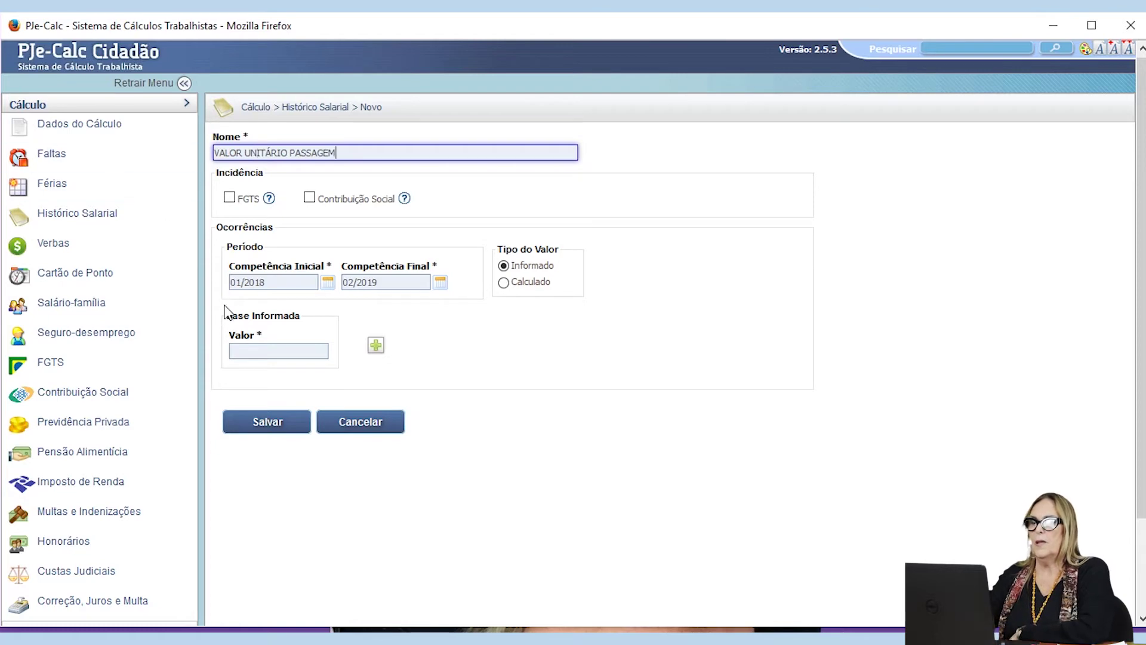
- Add informed occurrences of 5,00 from 01/2018 through 02/2019 and save the VALOR UNITÁRIO PASSAGEM history
click(270, 349)
text(5)
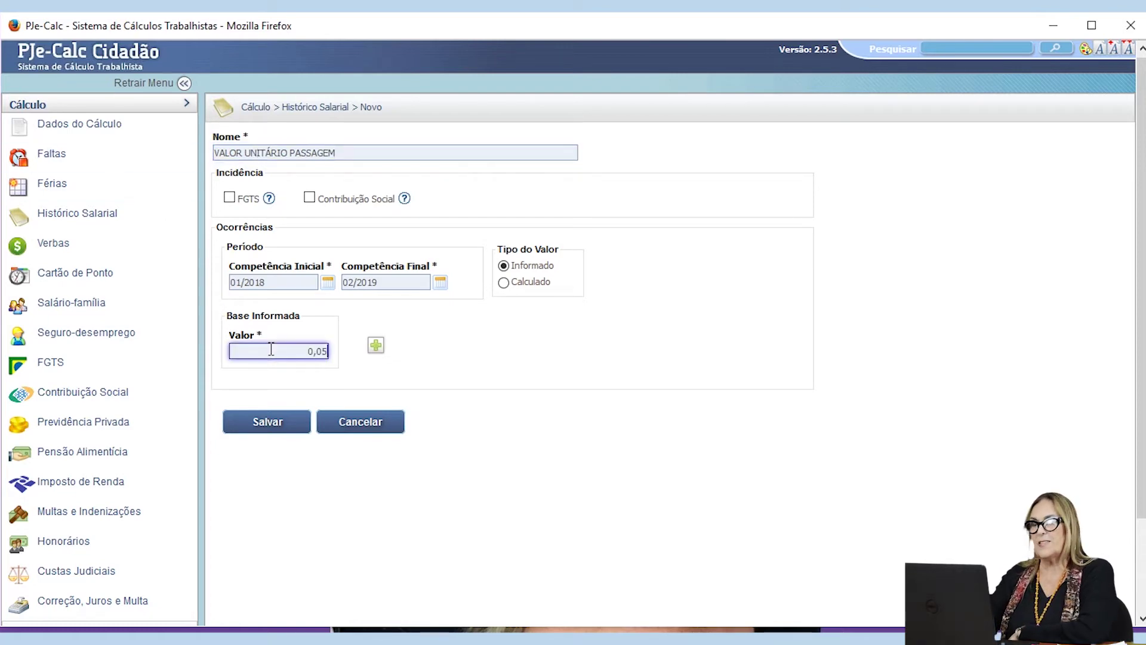
text(000)
key(BackSpace)
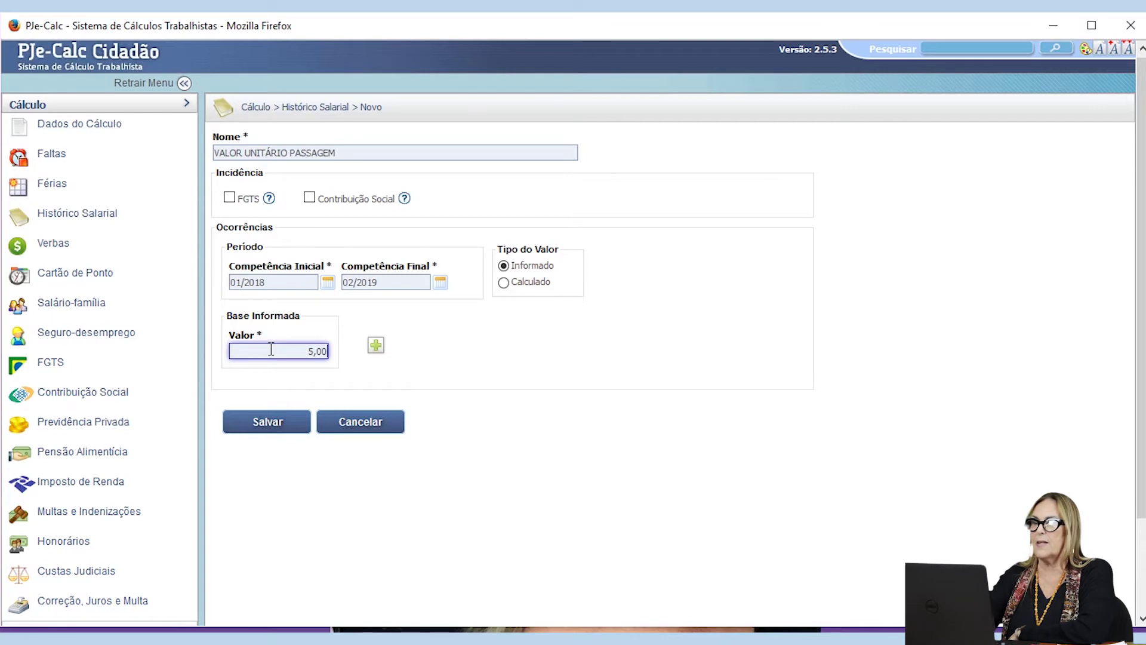
click(381, 352)
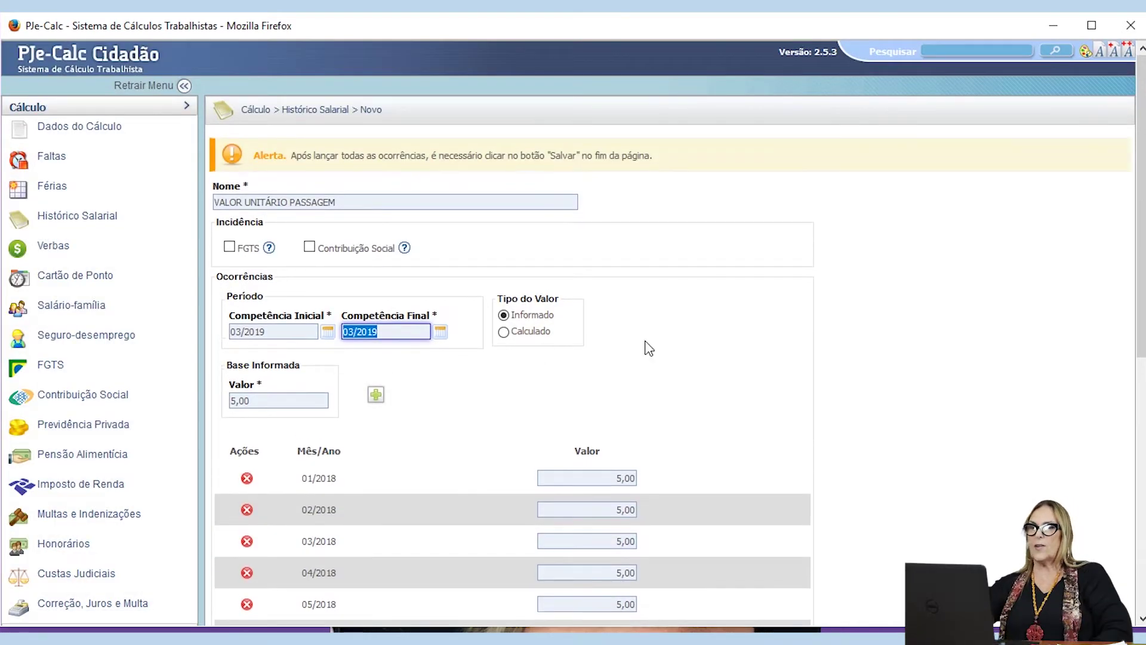
scroll(645, 334, down, 6)
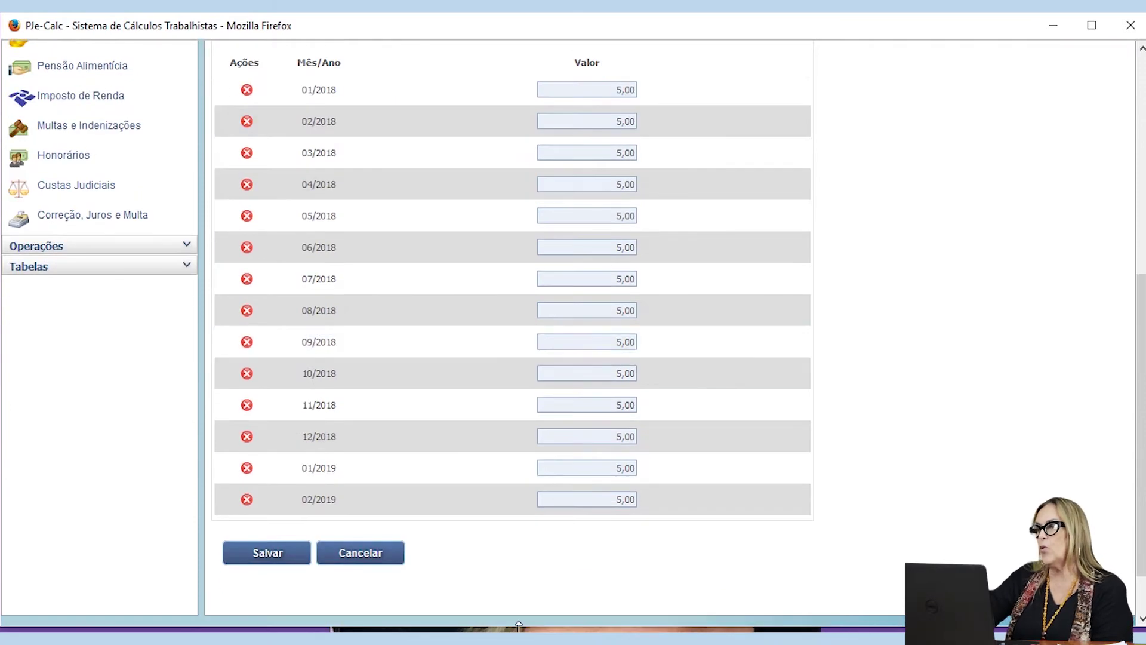
scroll(391, 426, up, 3)
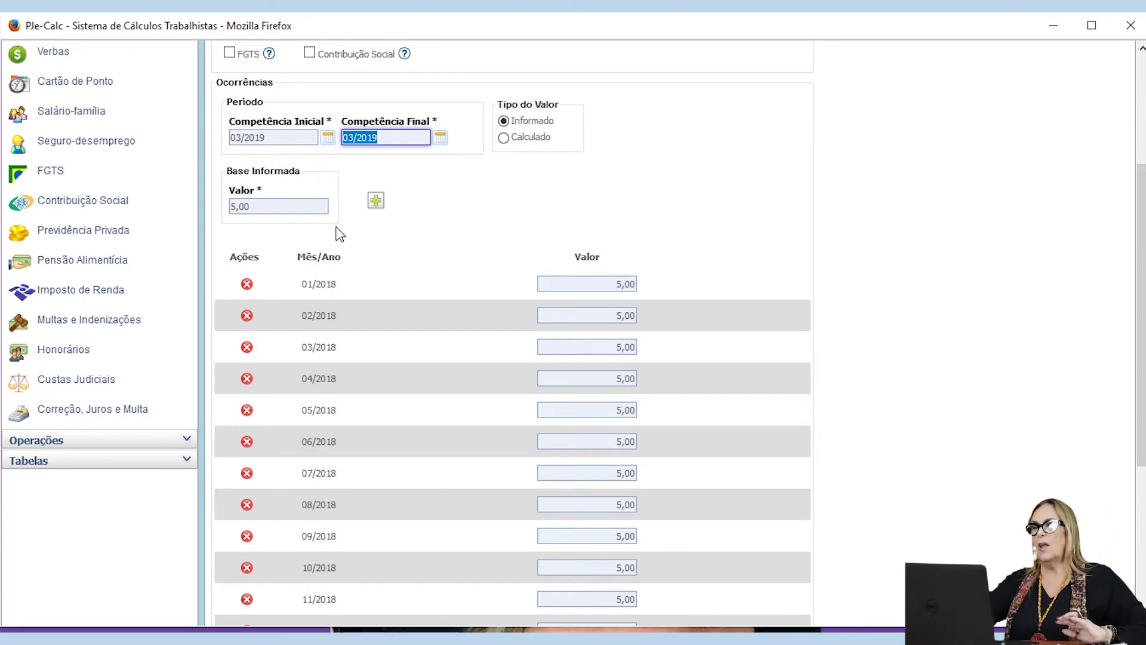
scroll(344, 239, down, 4)
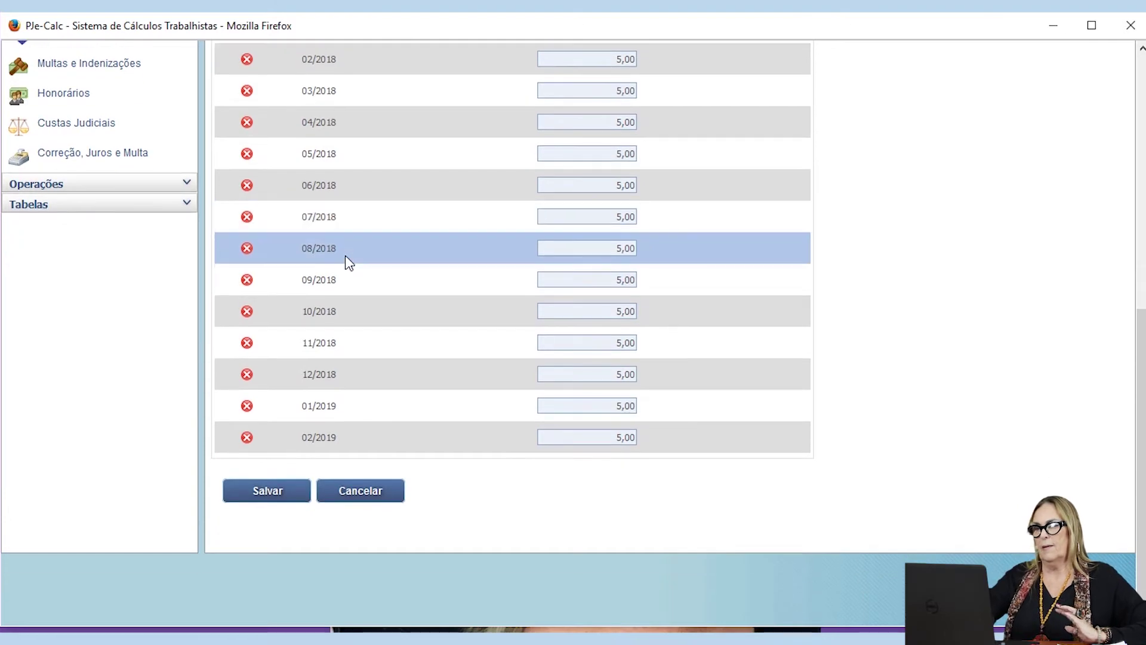
click(285, 498)
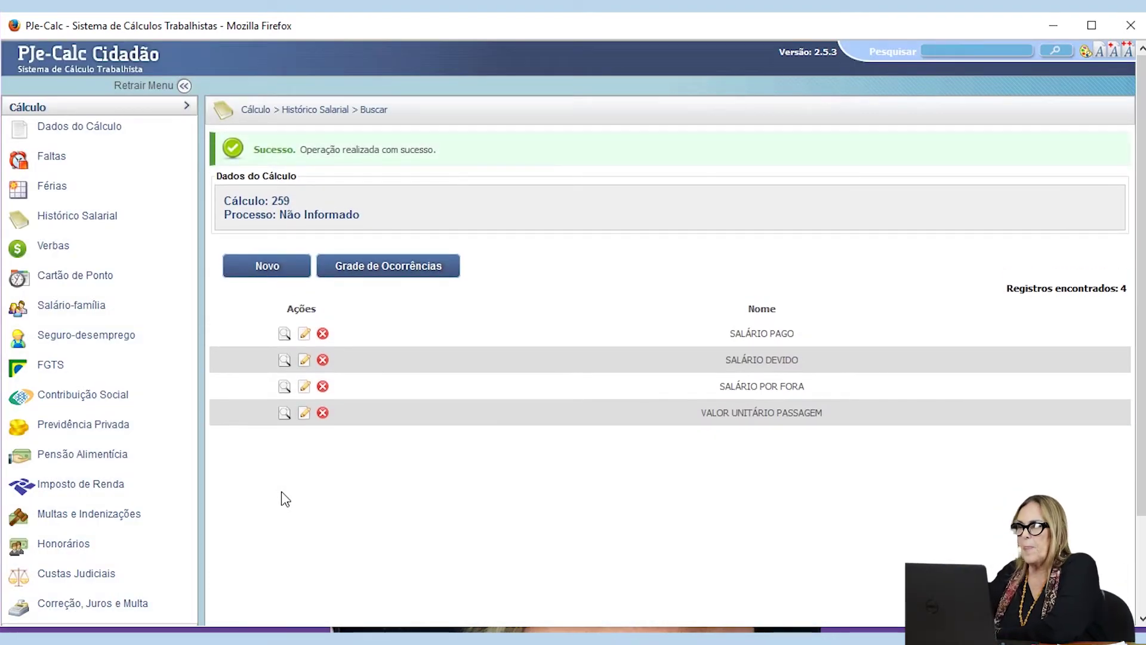
- Review the monthly values of all four salary histories in the occurrence grid and return to the history list
click(424, 266)
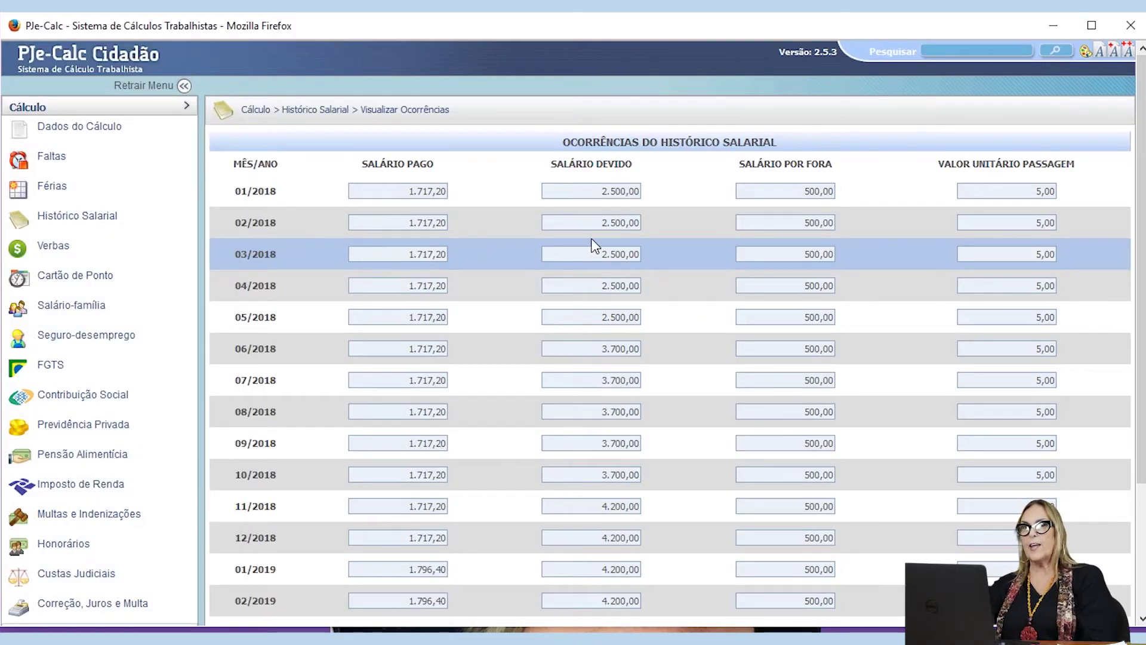
scroll(668, 320, down, 2)
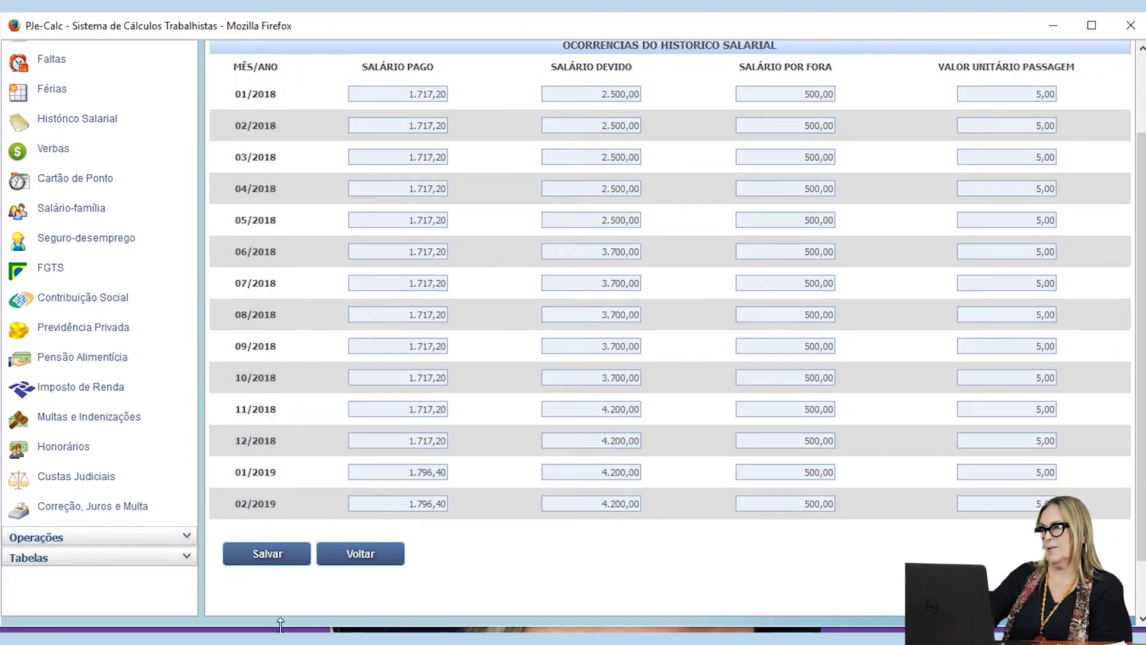
click(361, 558)
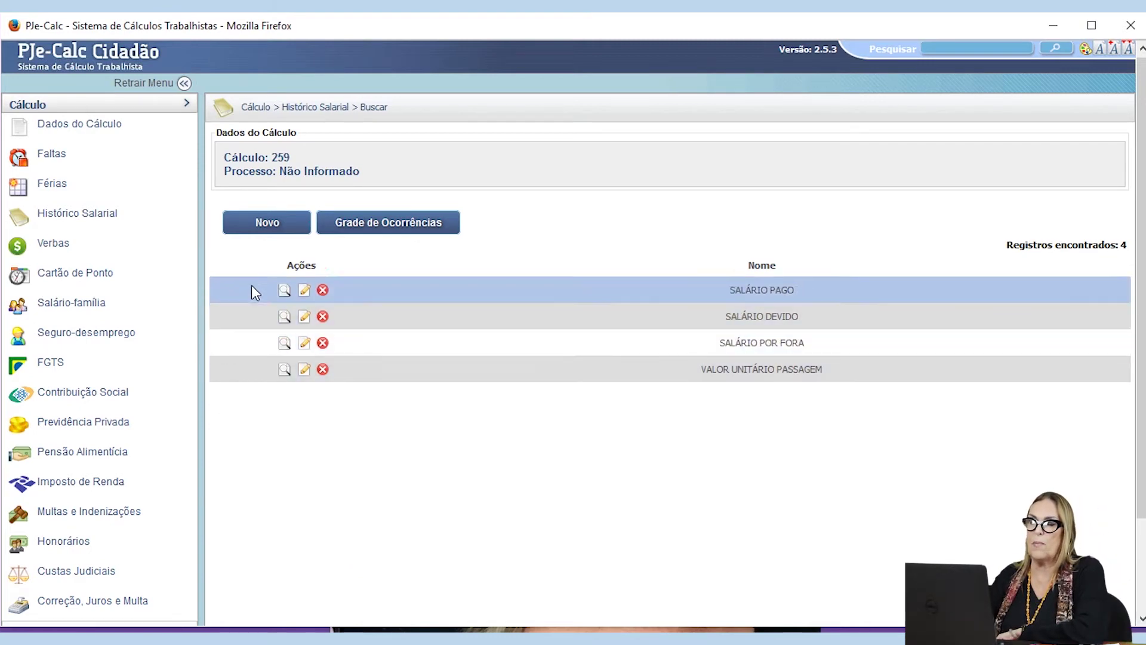
- Start a new salary history named HORAS EXTRAS PAGAS 50% with Contribuição Social incidence and Proporcionalizar Contribuição Social disabled
click(278, 233)
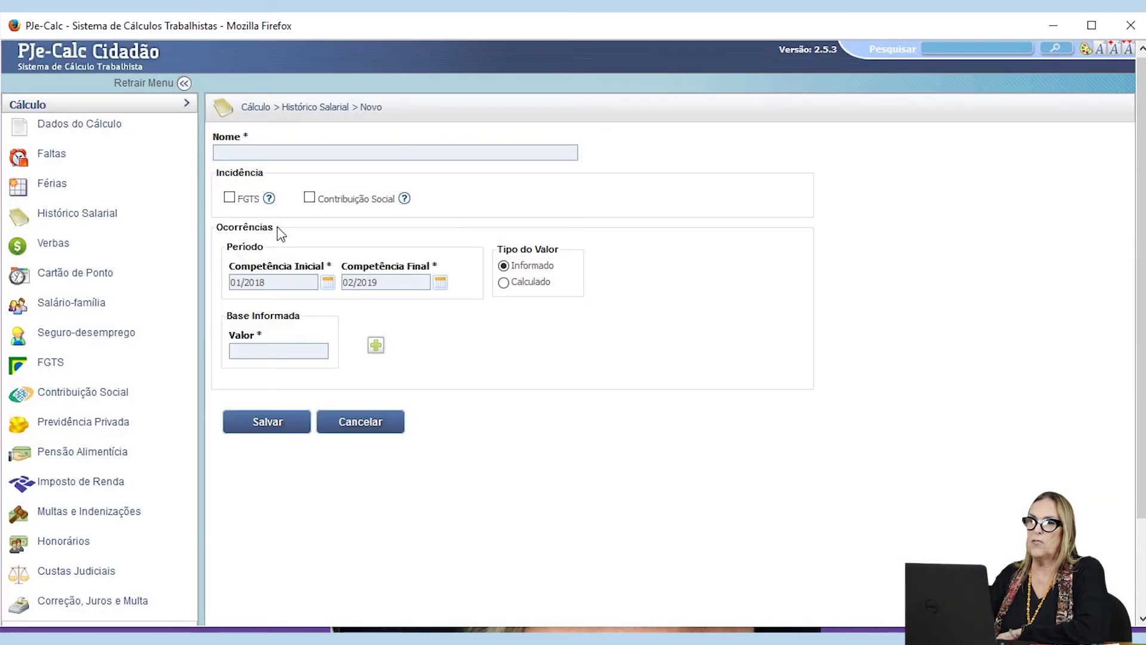
click(251, 153)
text(H)
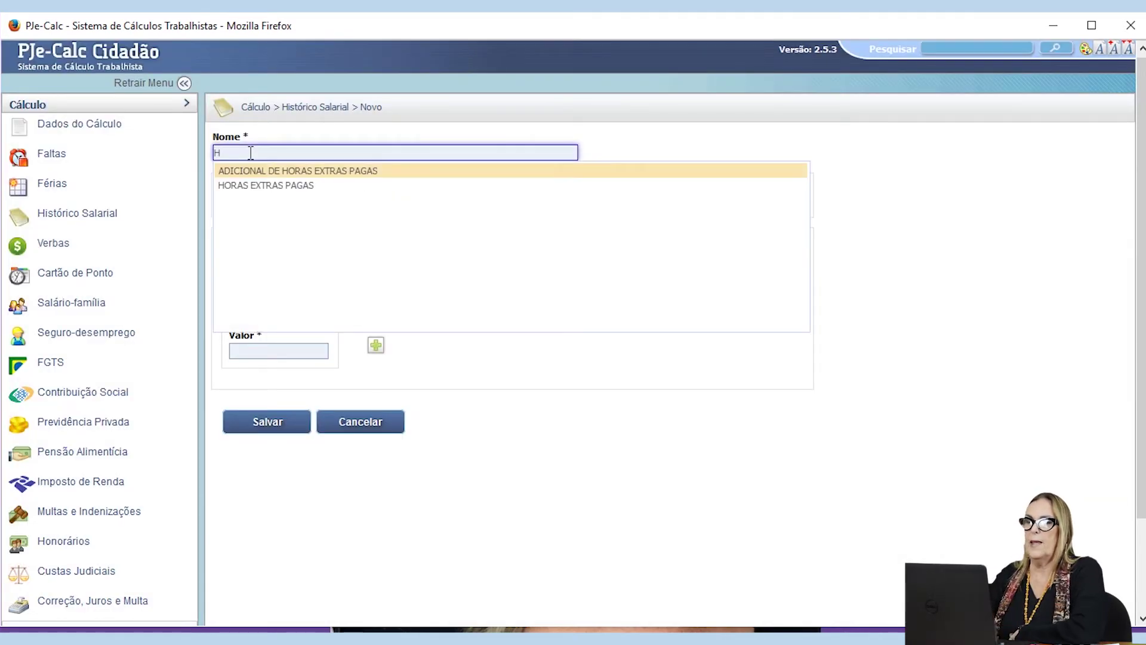
click(243, 185)
text(50%)
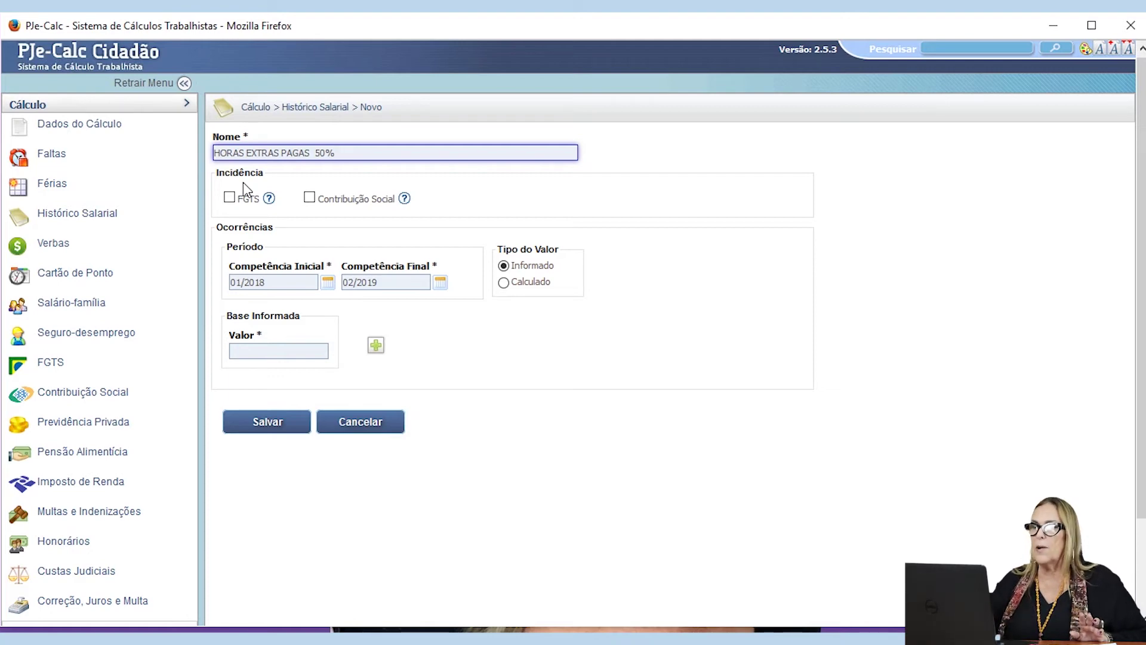
click(310, 198)
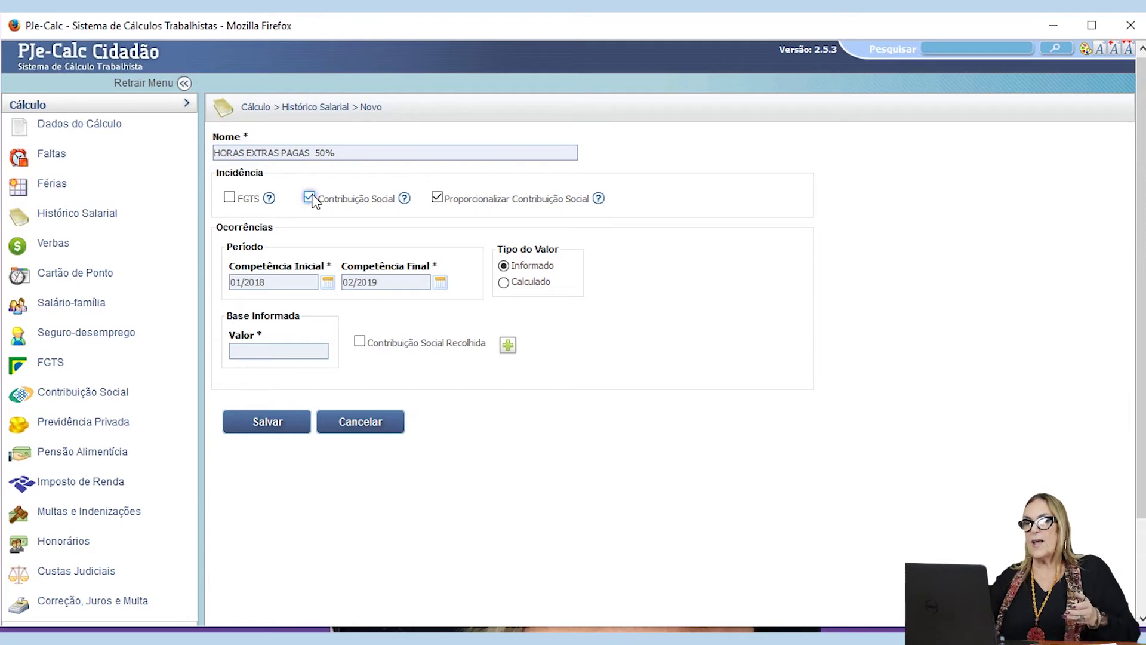
click(437, 198)
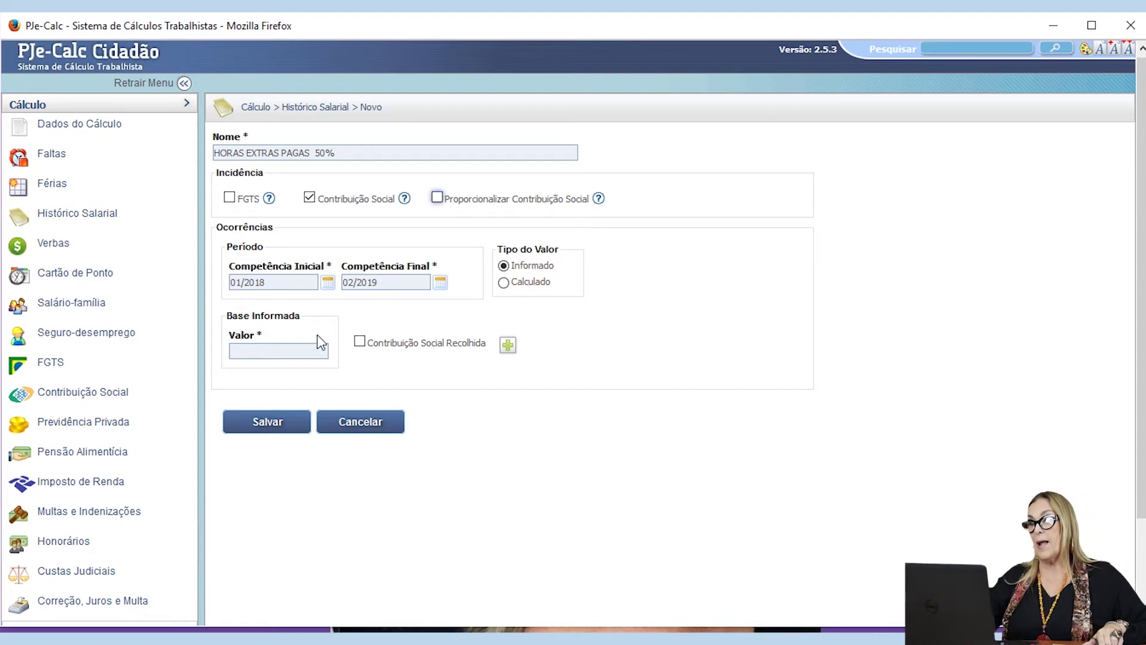
- Limit the period to 01/2018 and add an informed occurrence of 210,00 without Contribuição Social Recolhida
click(389, 281)
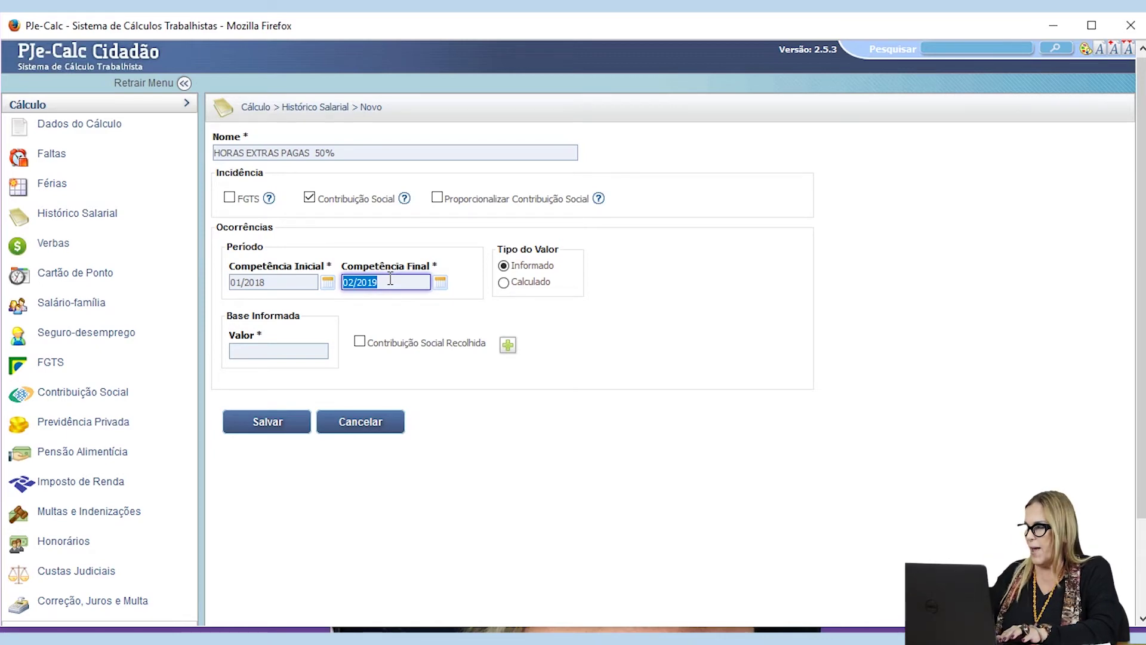
text(01/201)
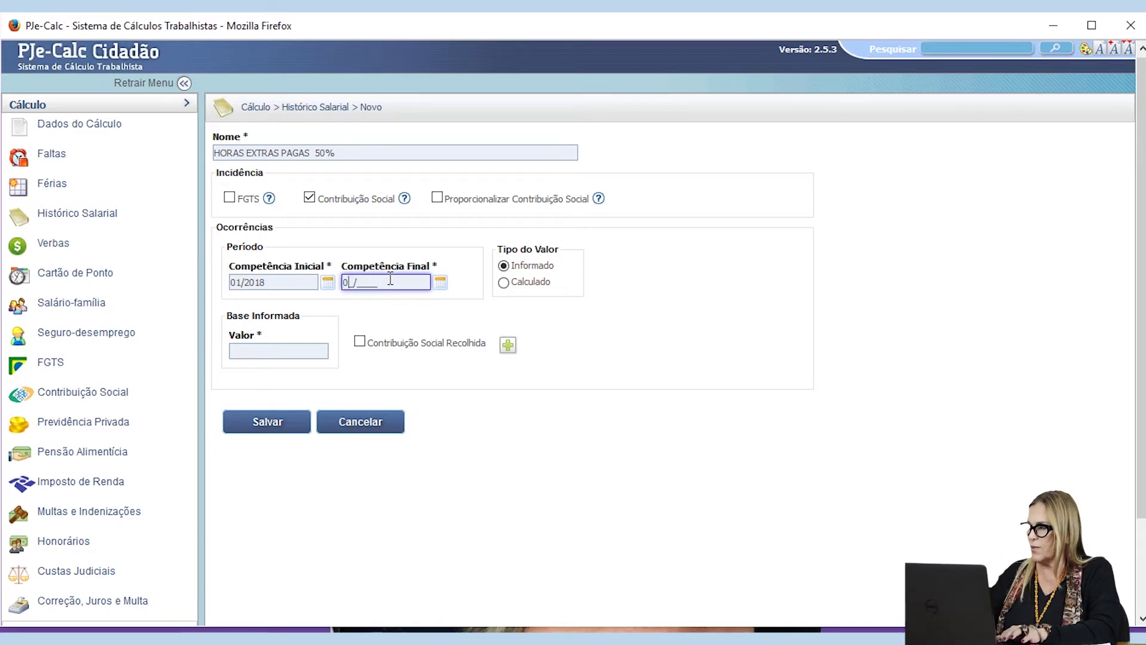
text(8)
key(Tab)
key(Tab)
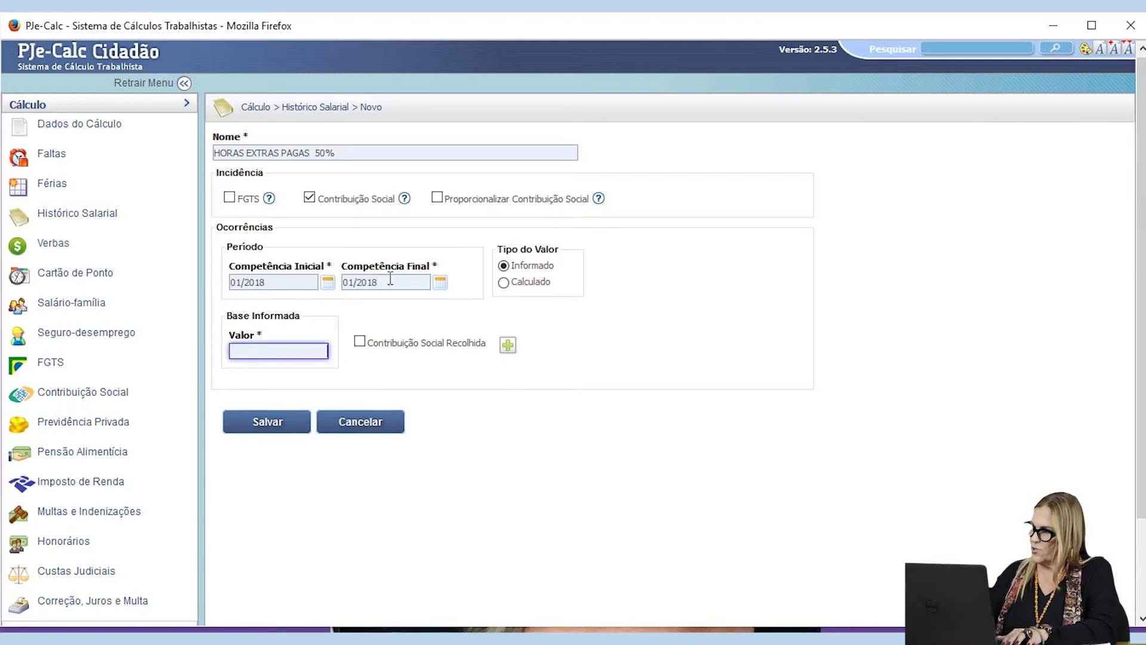
text(210)
key(Tab)
key(Tab)
key(Return)
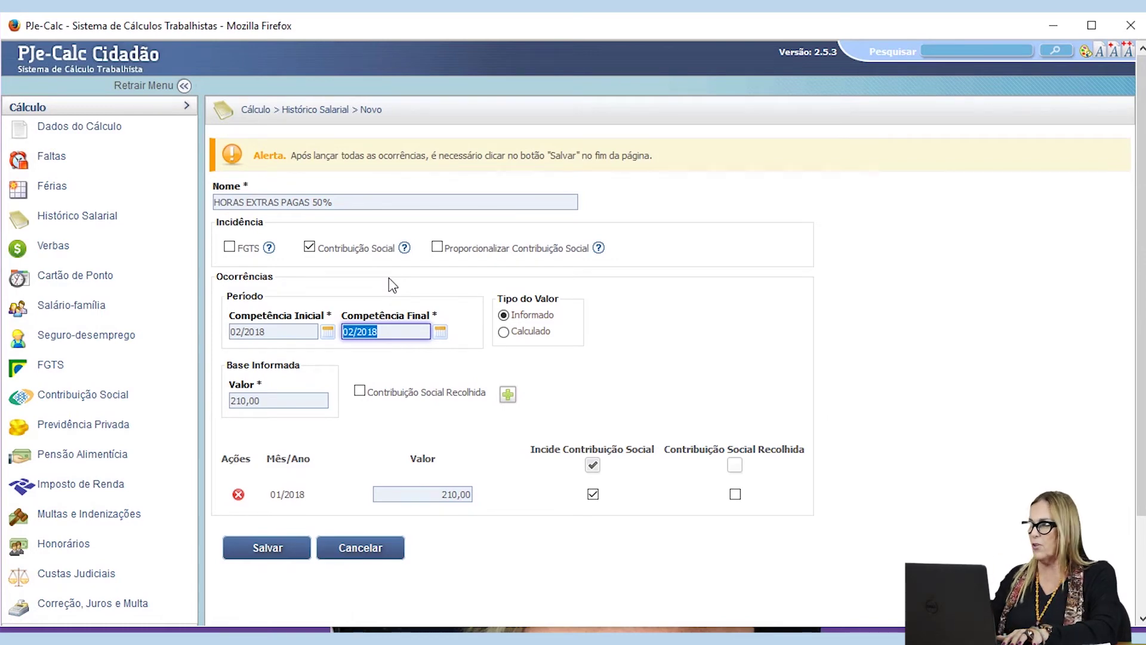
- Add an informed occurrence of 156,00 for 02/2018 to the HORAS EXTRAS PAGAS 50% history
key(Tab)
key(Tab)
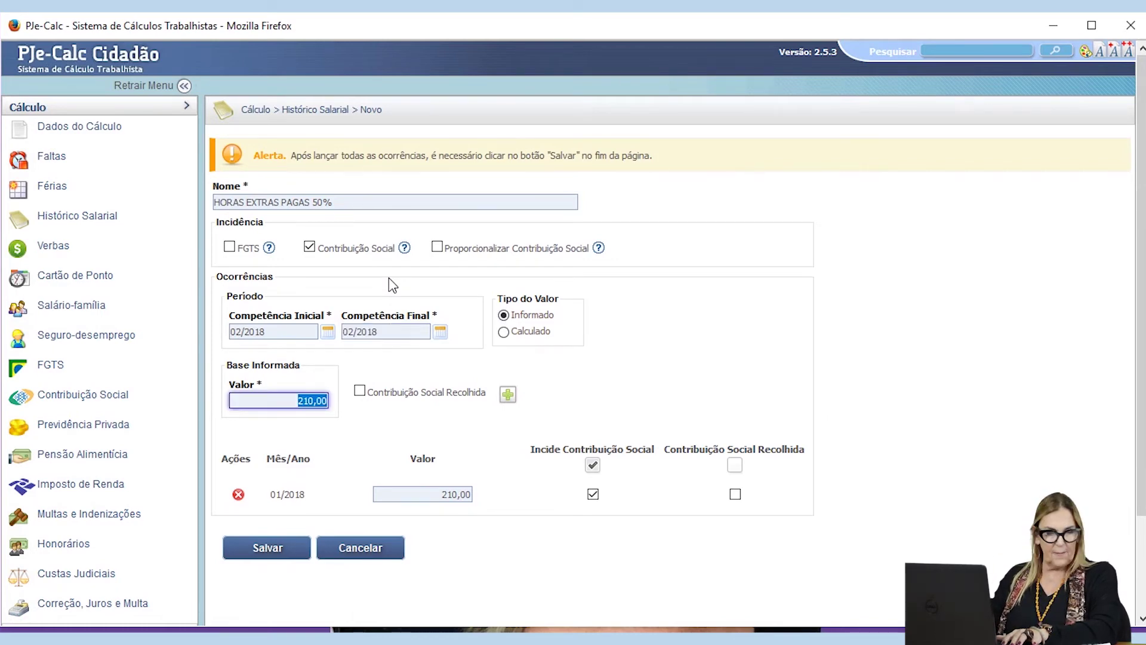
text(156,0)
text(0)
key(Tab)
key(Tab)
key(Return)
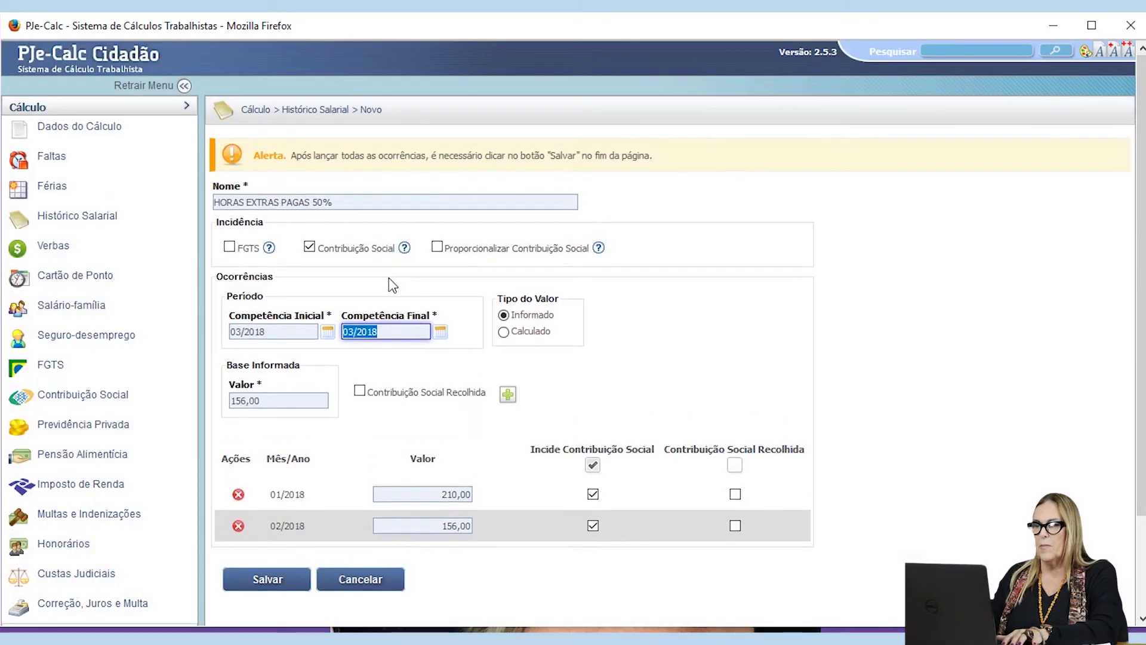
- Add an informed occurrence of 148,26 for 03/2018 to the HORAS EXTRAS PAGAS 50% history
key(Tab)
key(Tab)
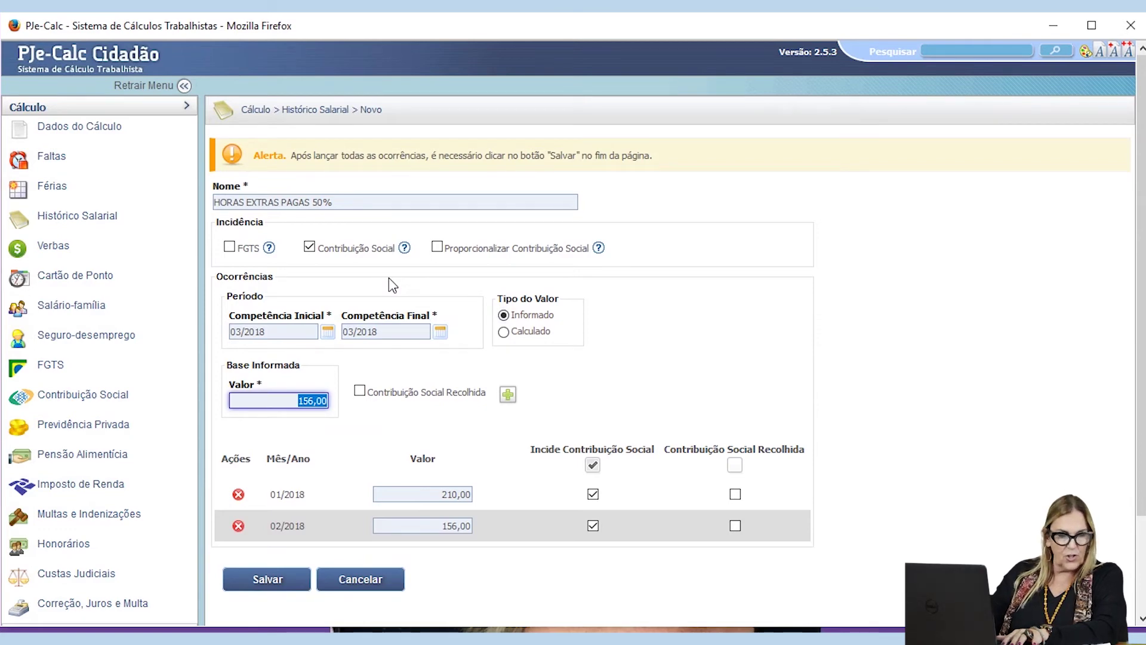
text(148,2)
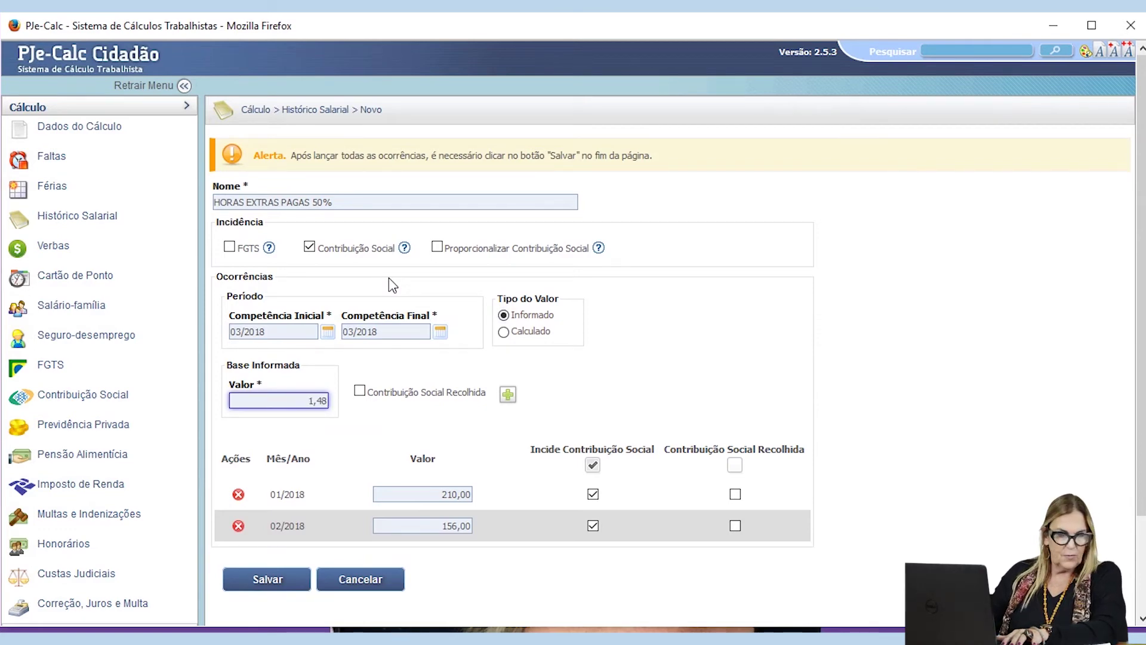
text(6)
key(Tab)
key(Tab)
key(Return)
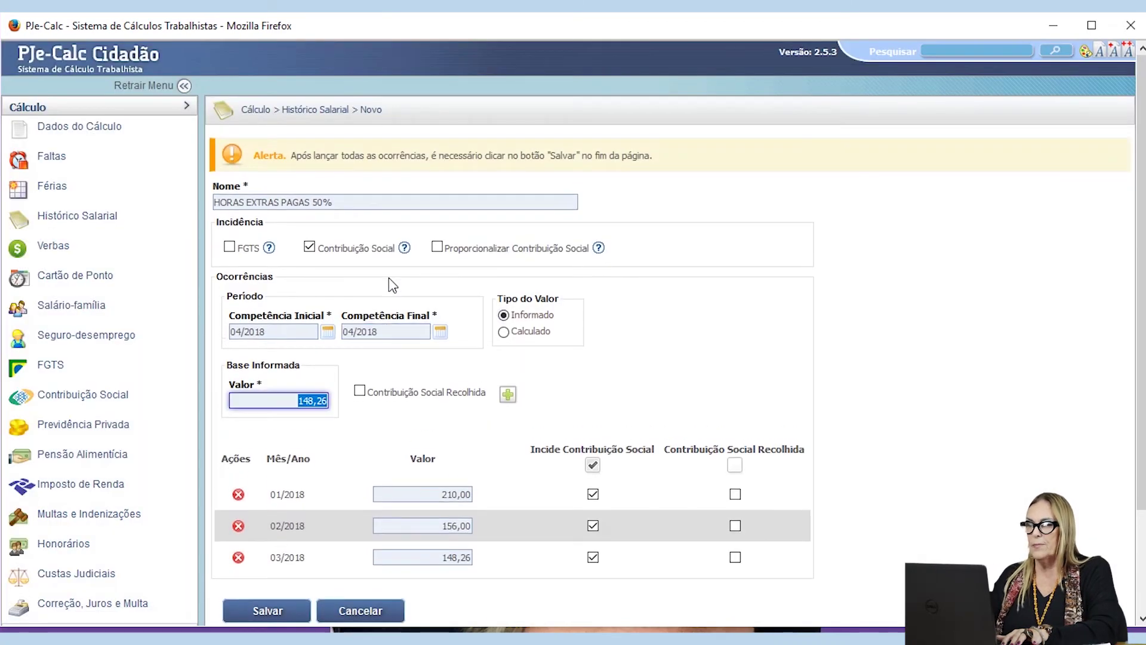
- Add informed occurrences of 181,30 for 04/2018 and 263,00 for 05/2018 to the HORAS EXTRAS PAGAS 50% history
text(1)
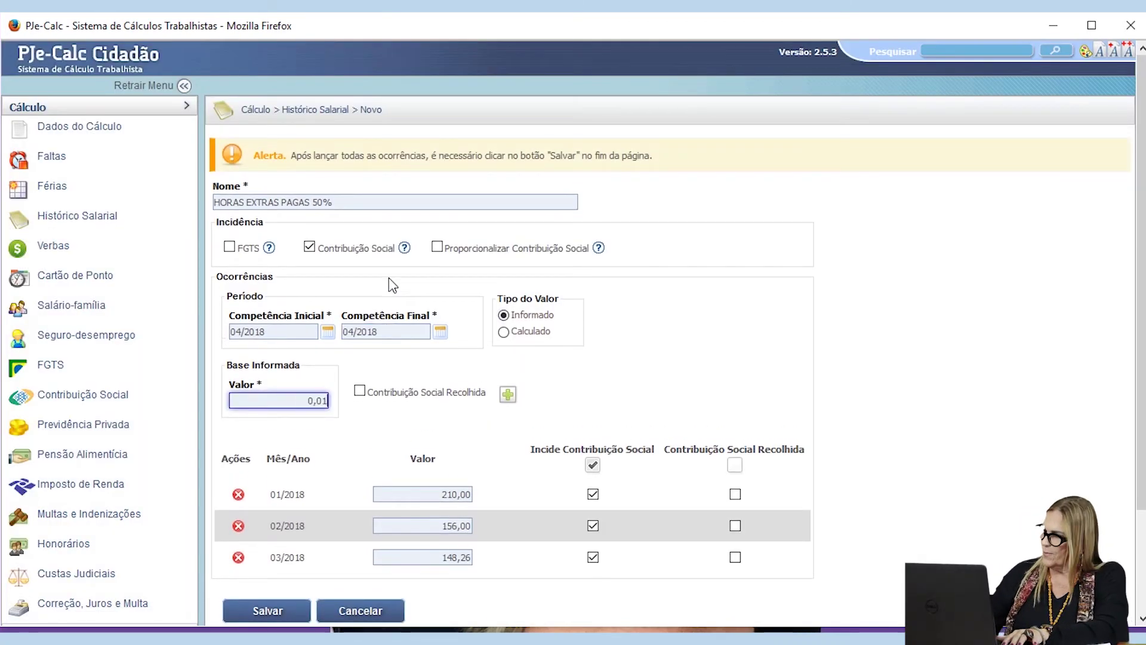
text(81,30)
key(Tab)
key(Tab)
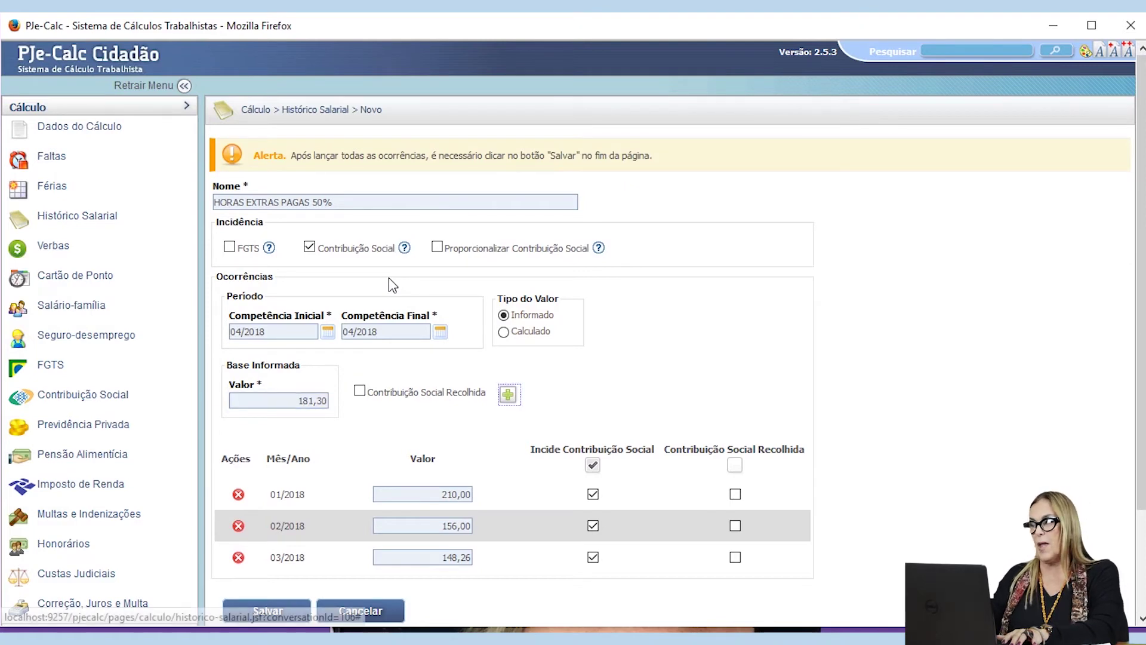
key(Return)
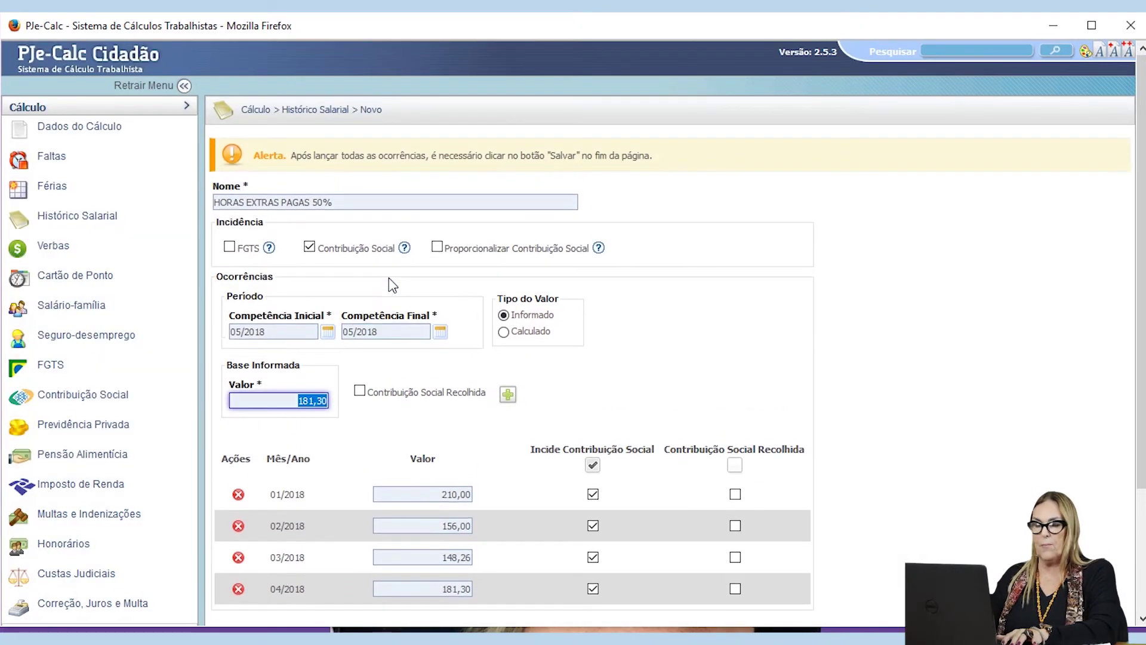
text(26300)
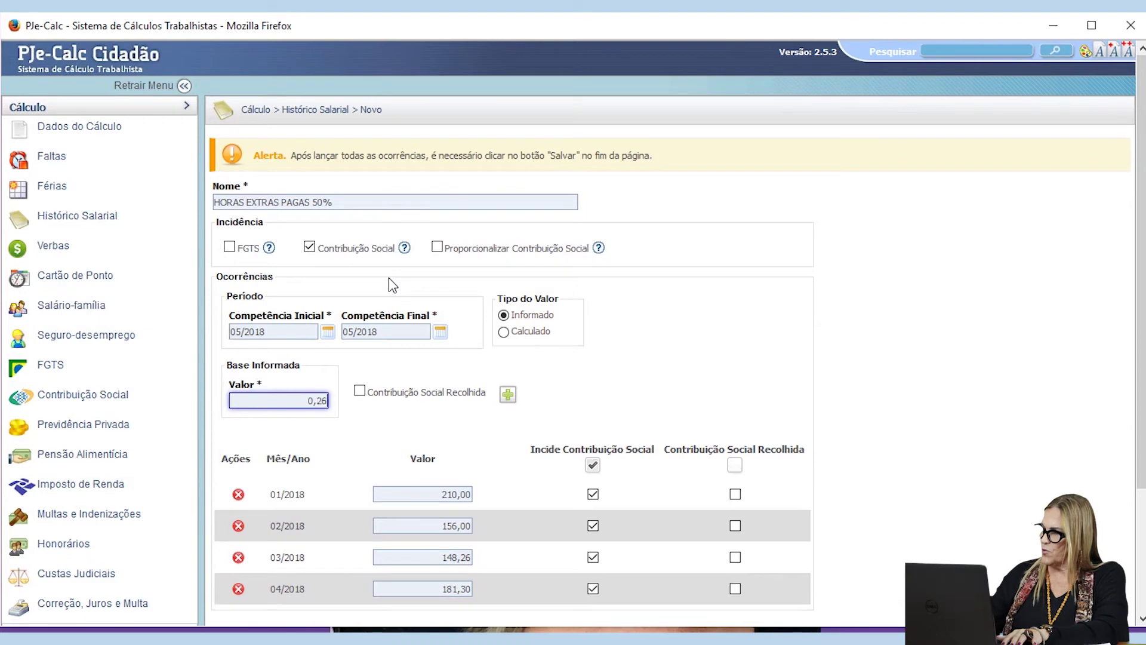
key(Tab)
key(Tab)
key(Return)
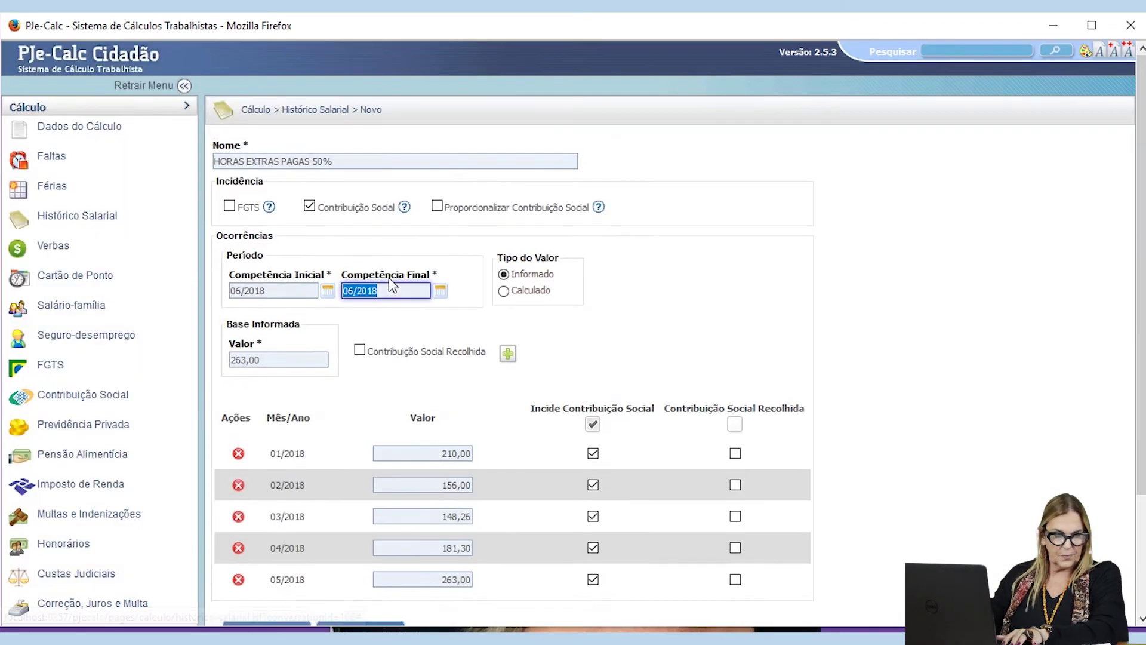
- Add an informed occurrence of 149,00 for 06/2018 to the HORAS EXTRAS PAGAS 50% history
key(Tab)
key(Tab)
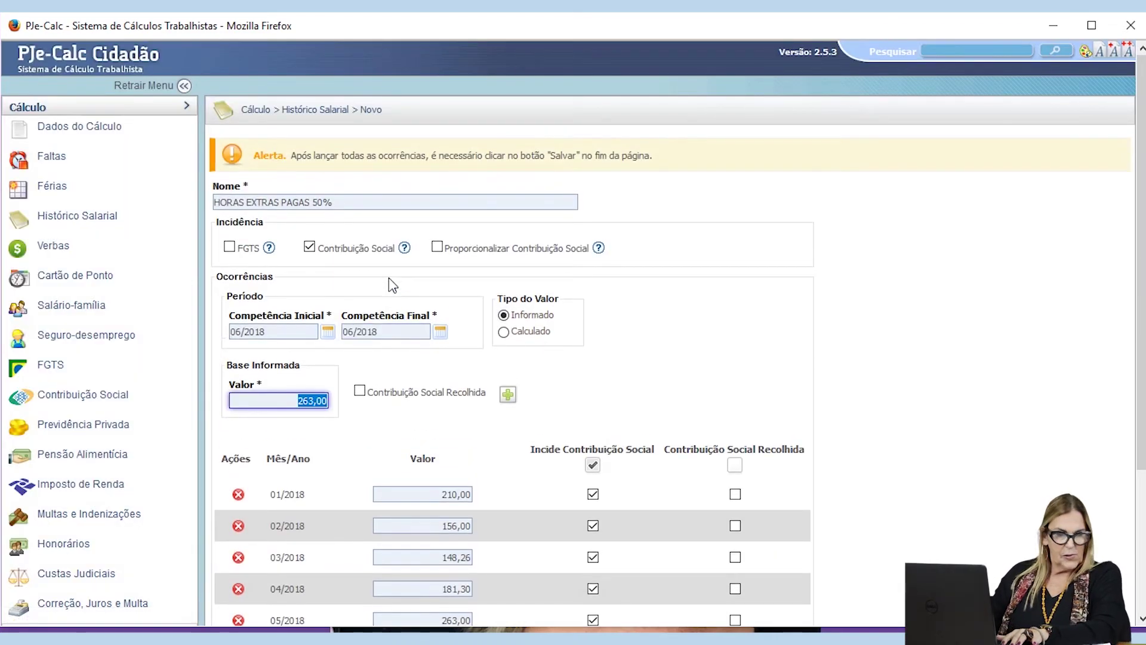
text(14900)
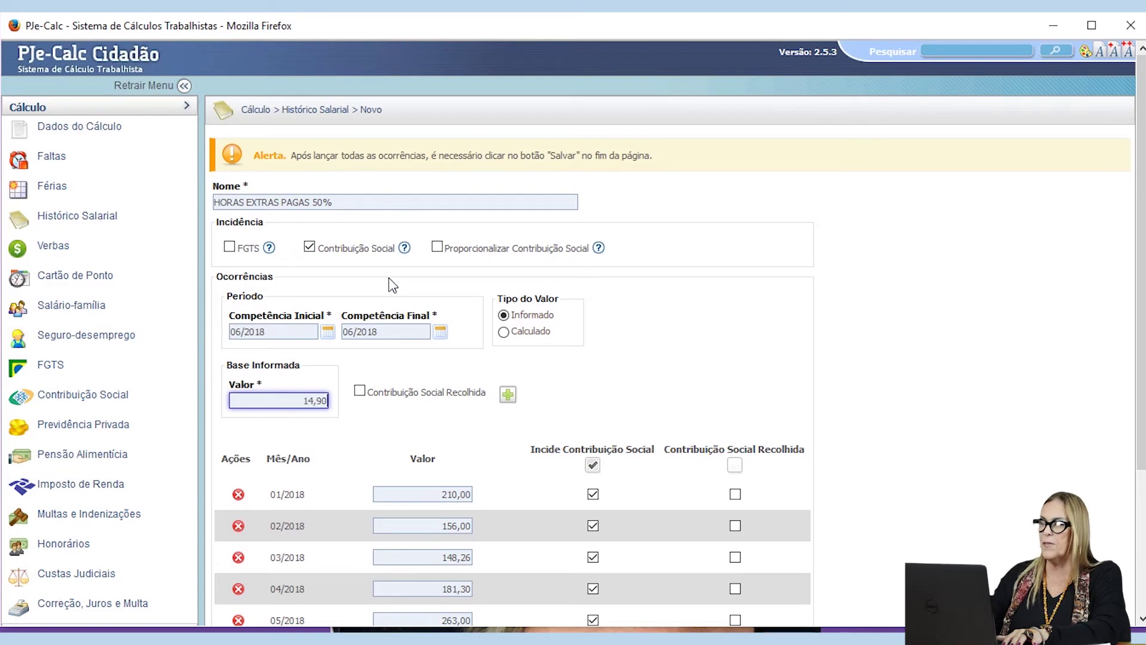
key(Tab)
key(Return)
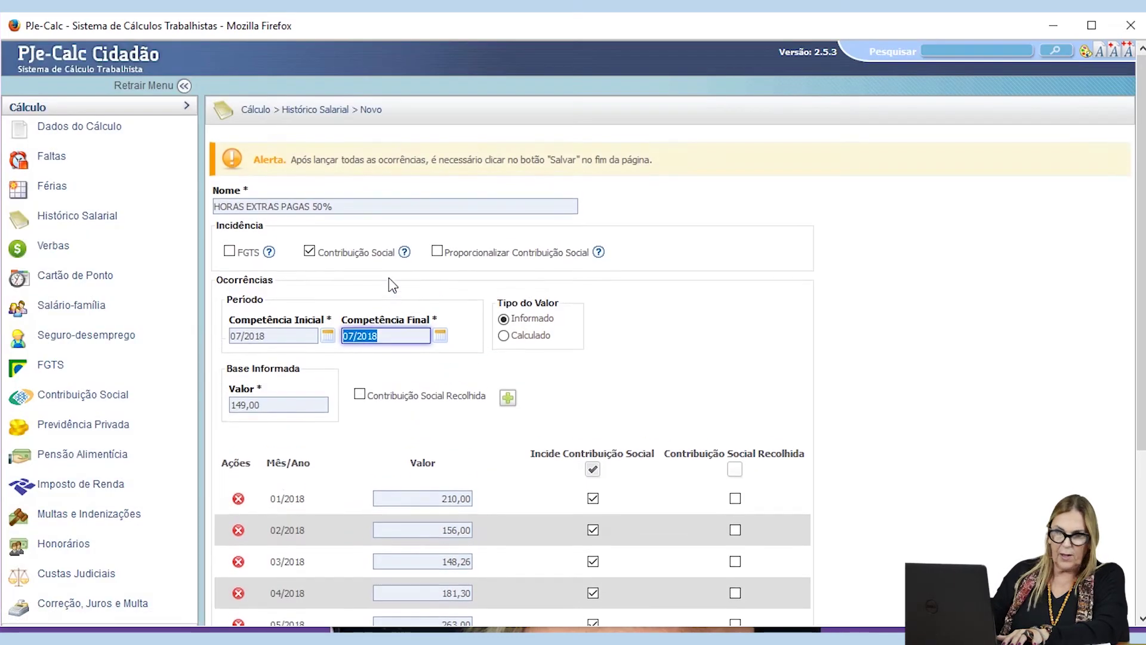
- Add an informed occurrence of 210,87 for 07/2018 to the HORAS EXTRAS PAGAS 50% history
key(Tab)
key(Tab)
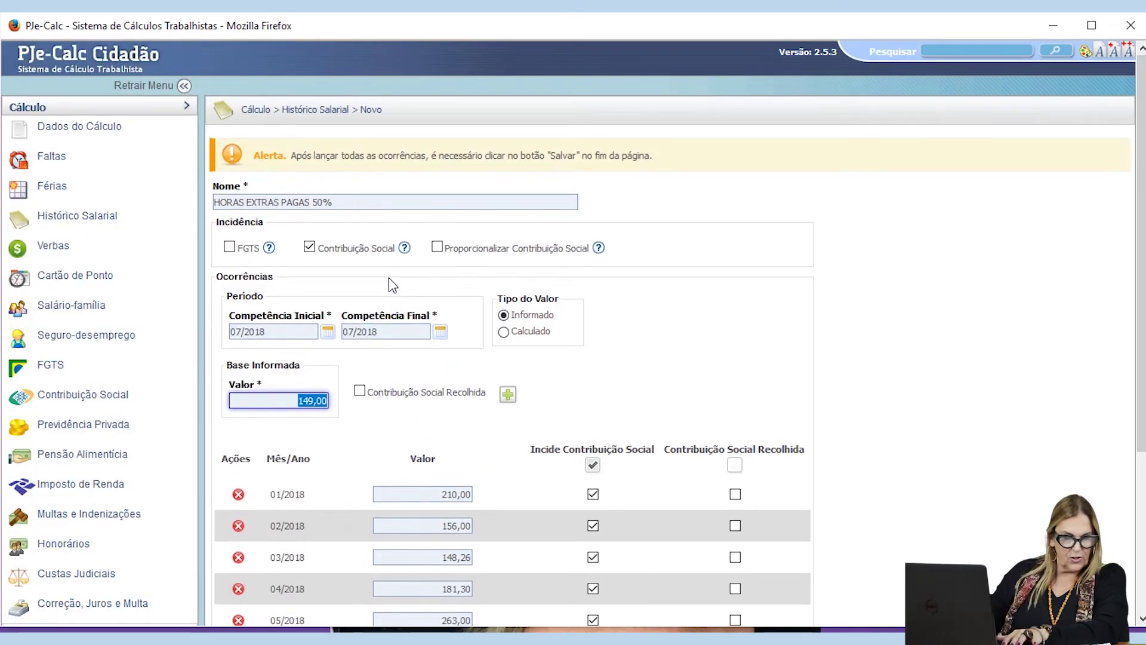
text(21087)
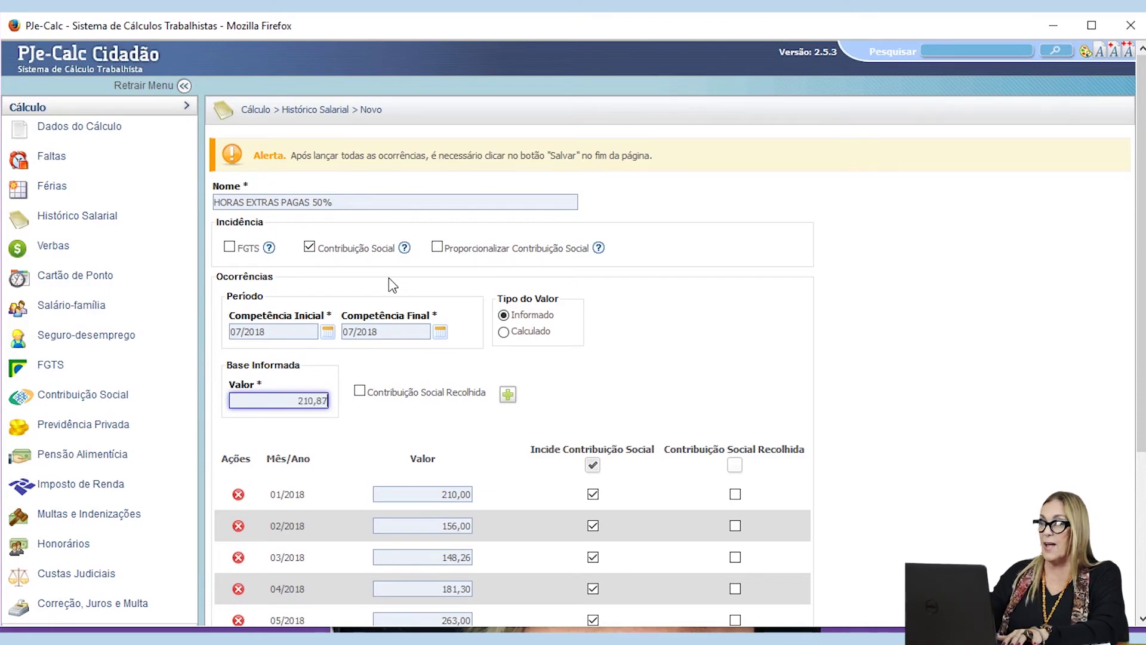
key(Tab)
key(Return)
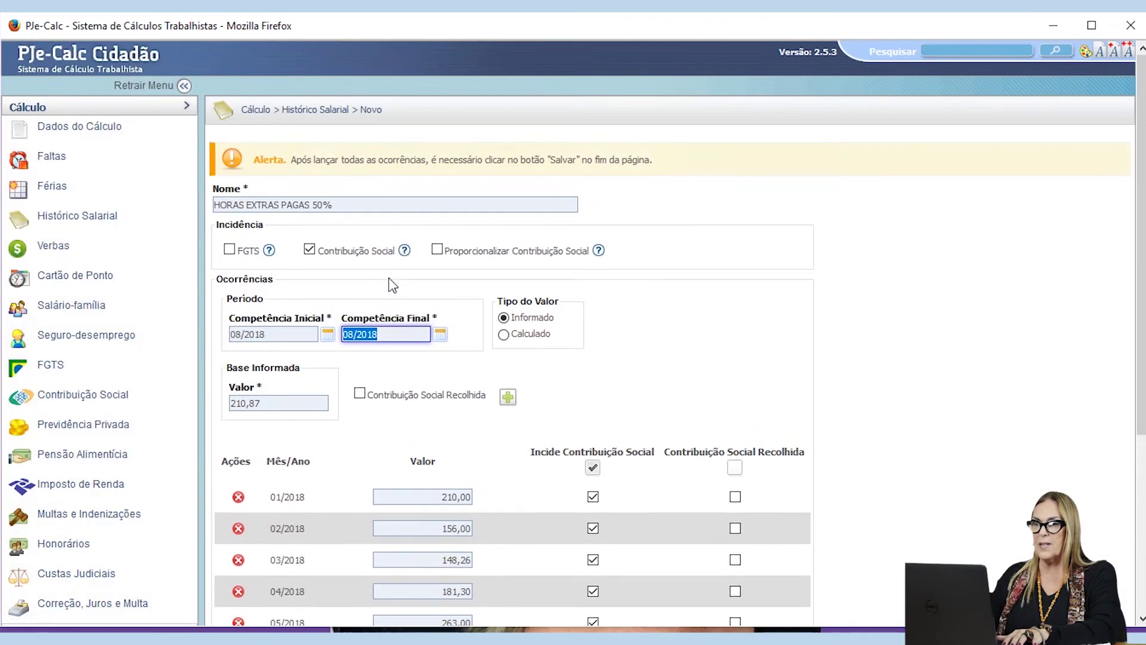
- Add an informed occurrence of 141,91 for 08/2018 to the HORAS EXTRAS PAGAS 50% history
key(Tab)
key(Tab)
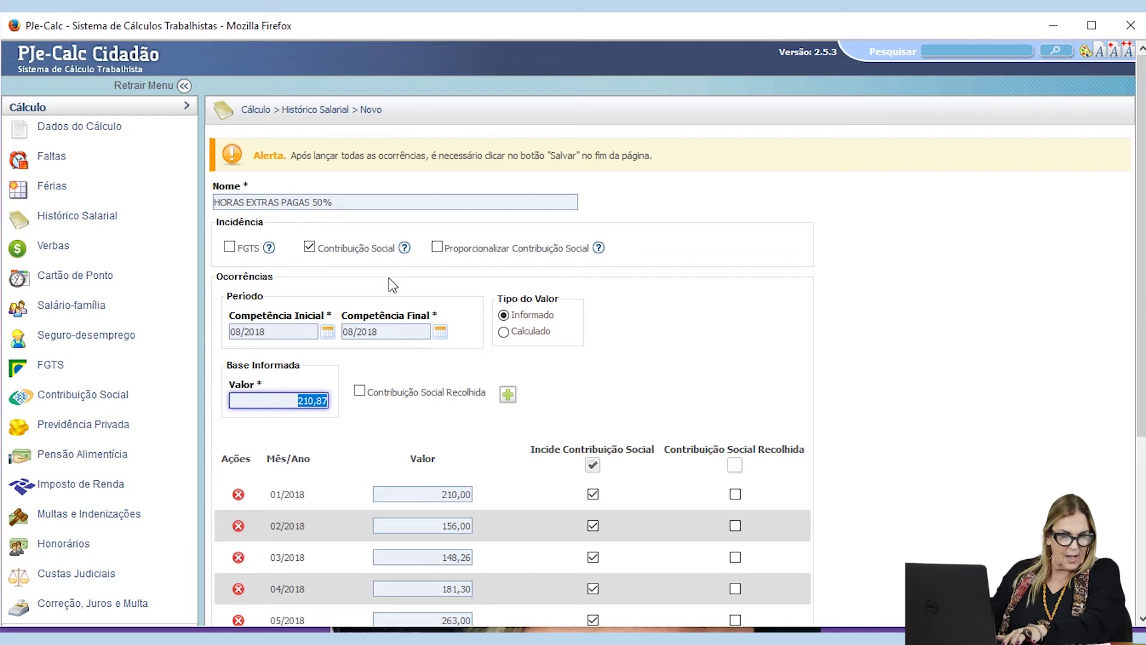
text(14191)
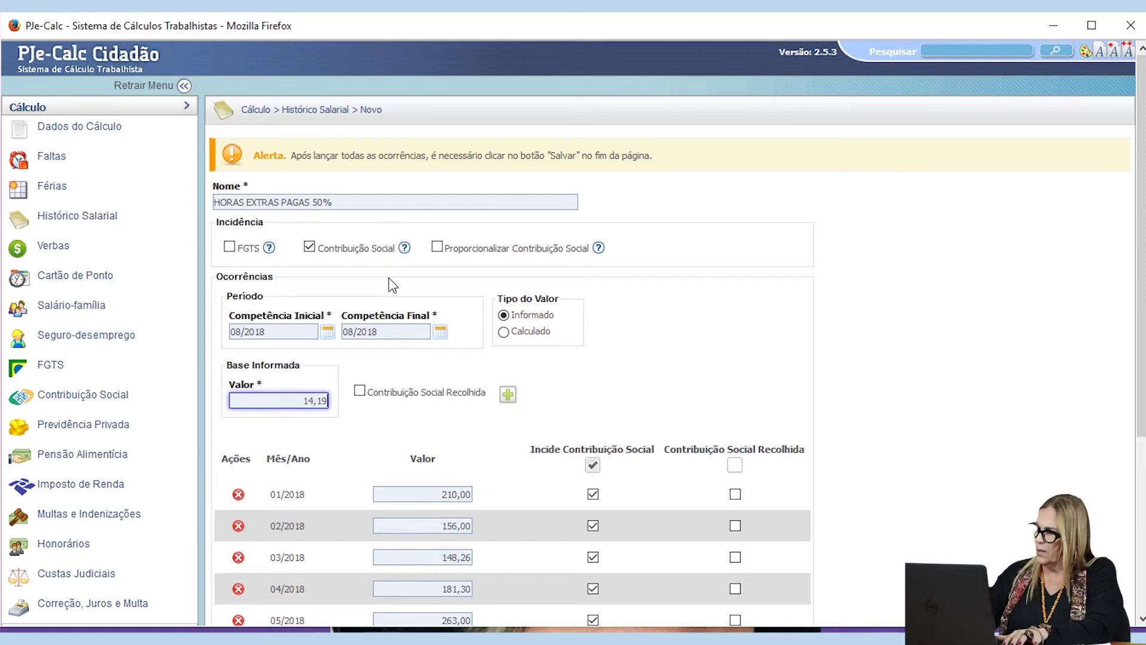
key(Tab)
key(Return)
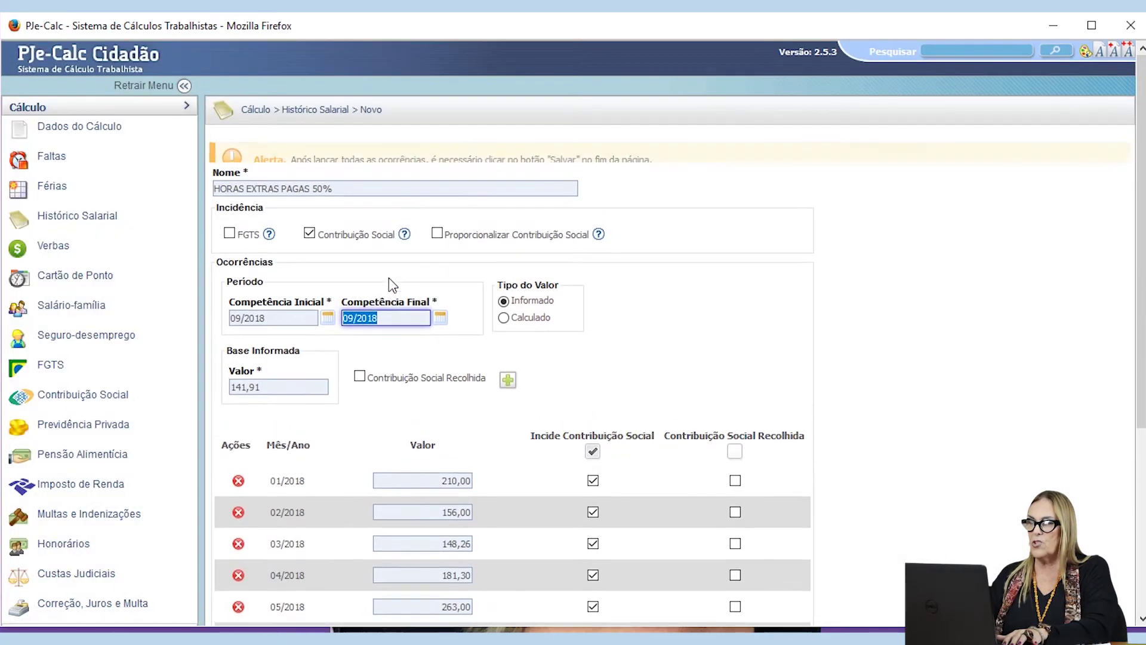
- Add an informed occurrence of 312,00 for 09/2018 to the HORAS EXTRAS PAGAS 50% history
key(Tab)
key(Tab)
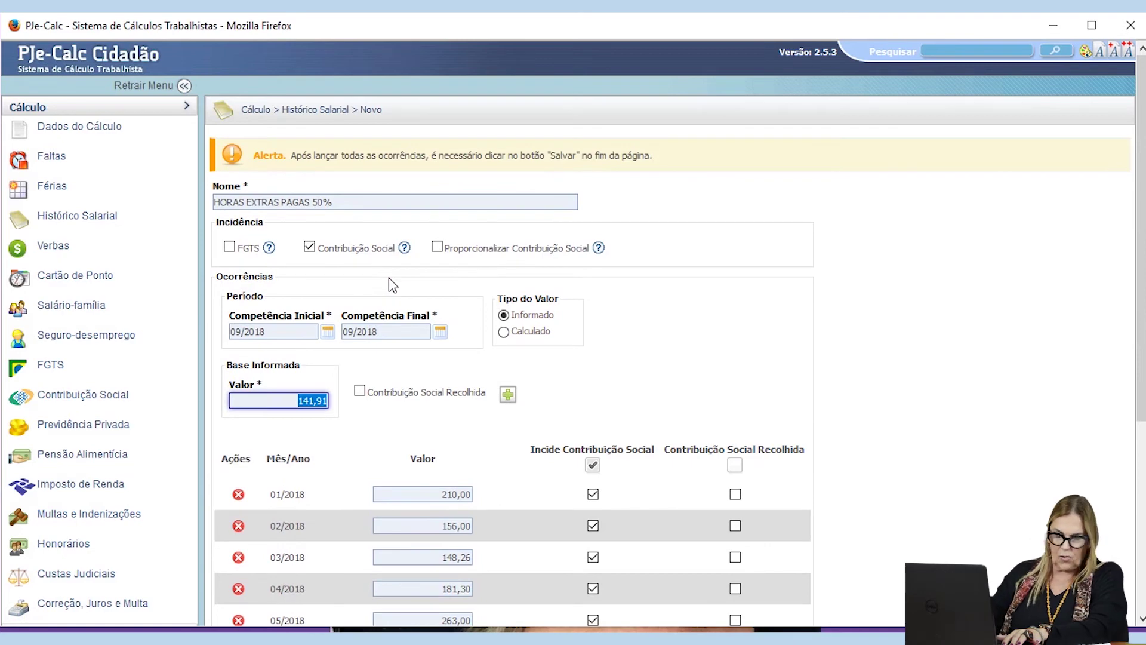
text(31200)
key(Tab)
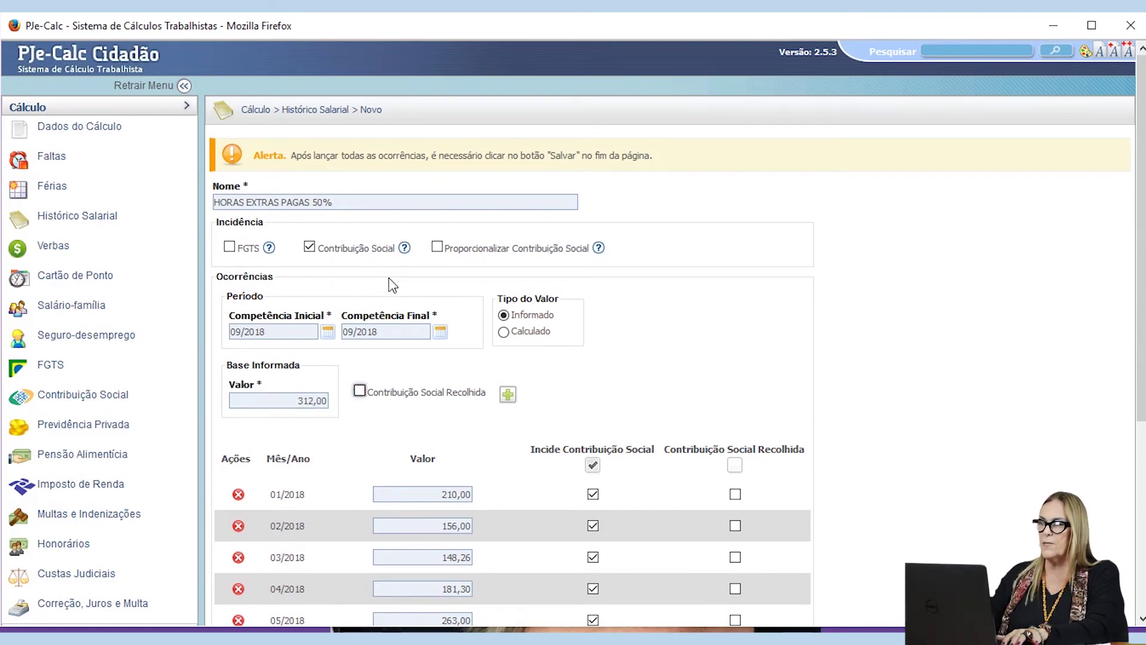
key(Tab)
key(Return)
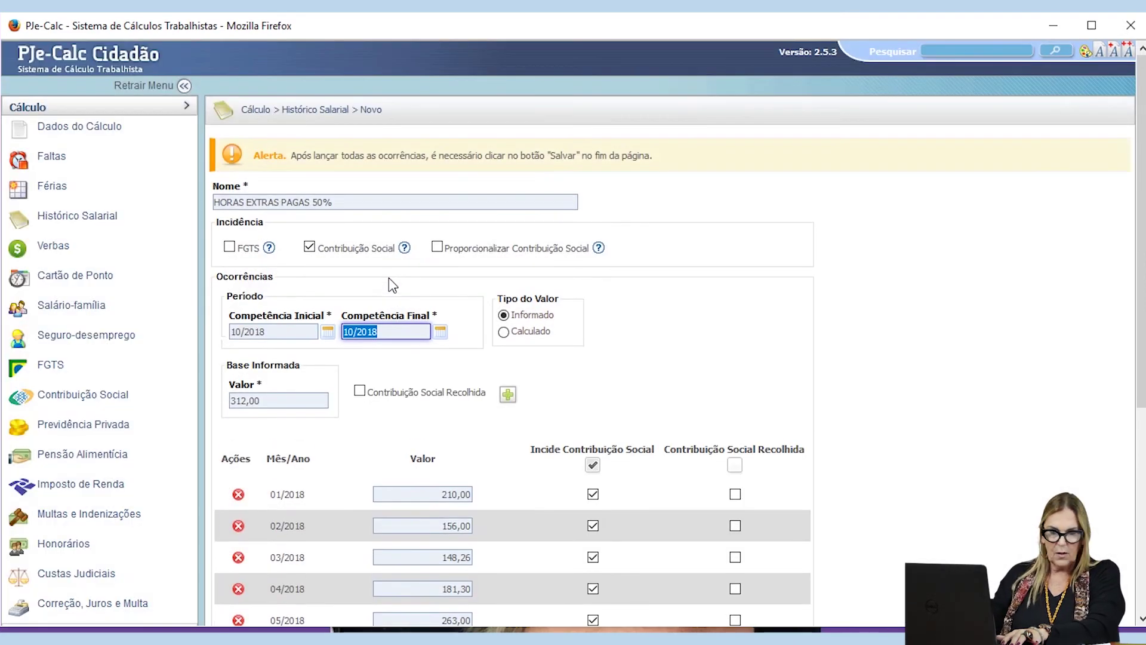
- Add an informed occurrence of 134,56 for 10/2018 to the HORAS EXTRAS PAGAS 50% history
key(Tab)
key(Tab)
text(134,56)
key(Tab)
key(Tab)
key(Return)
- Add an informed occurrence of 243,00 for 11/2018 to the HORAS EXTRAS PAGAS 50% history
key(Tab)
key(Tab)
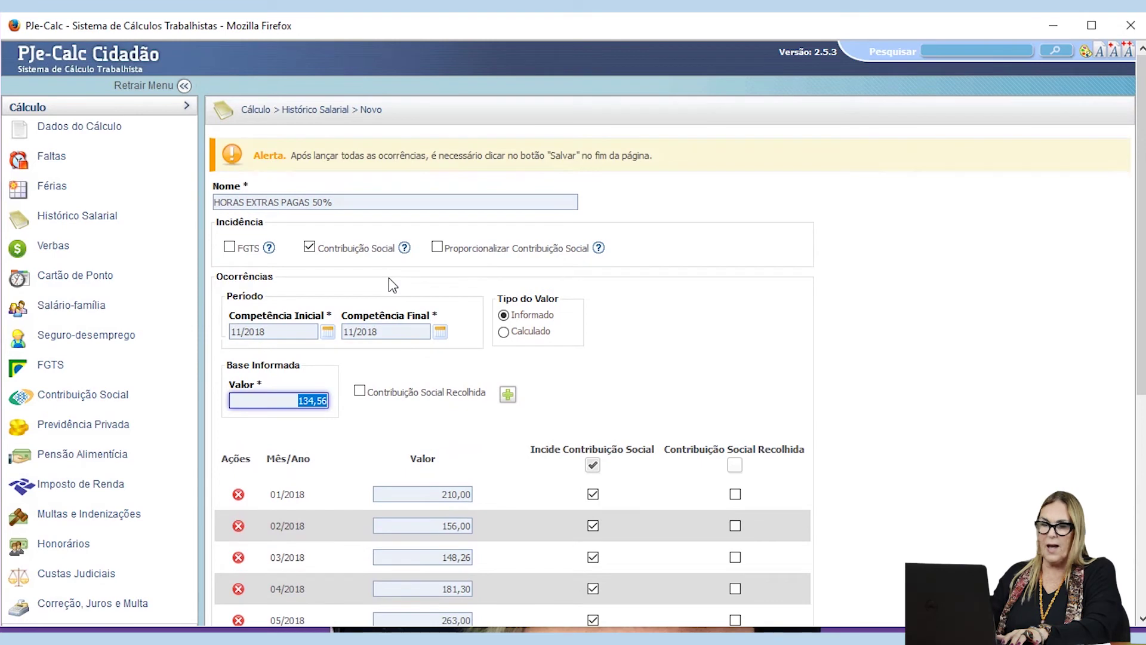
text(24300)
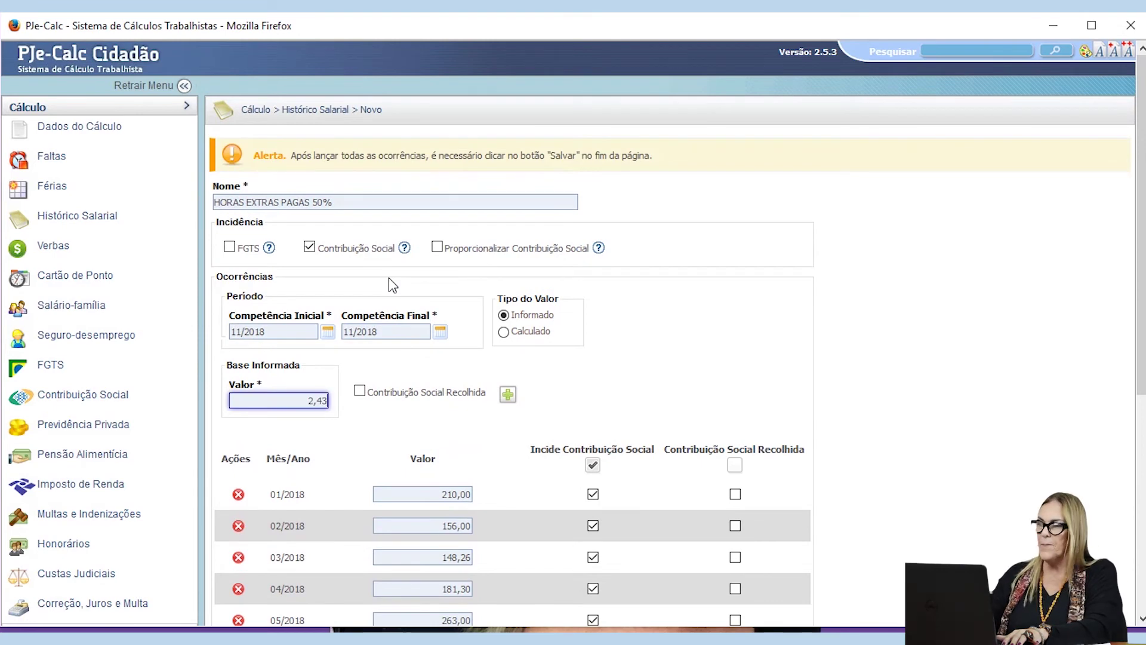
key(Tab)
key(Tab)
key(Return)
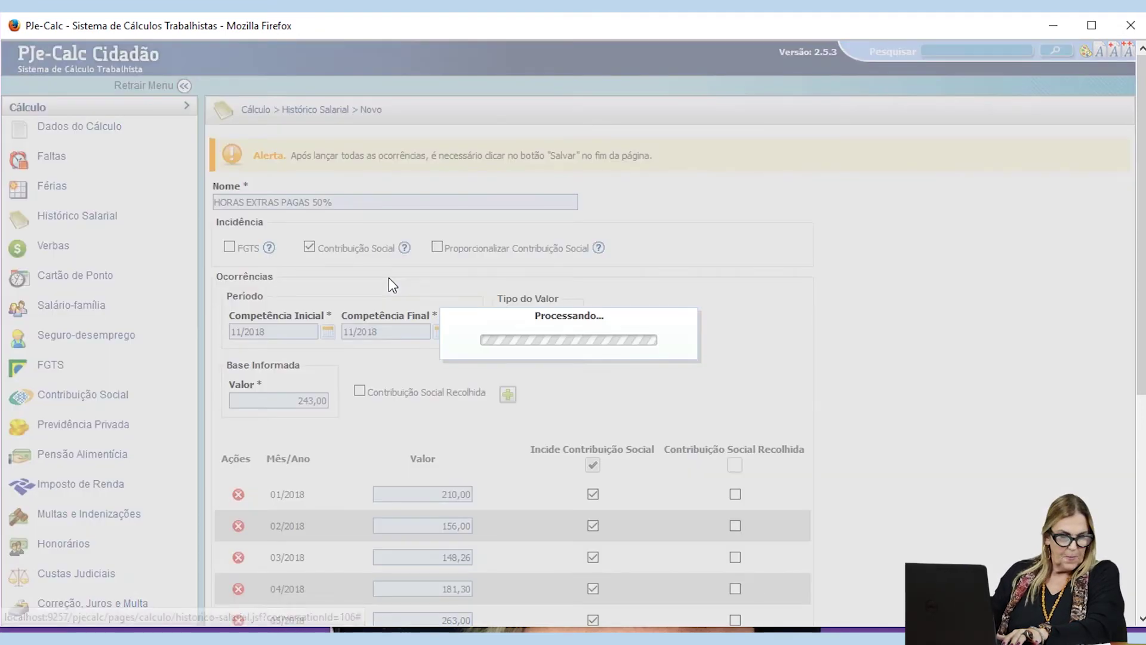
- Add an informed occurrence of 156,23 for 12/2018 to the HORAS EXTRAS PAGAS 50% history
key(Tab)
key(Tab)
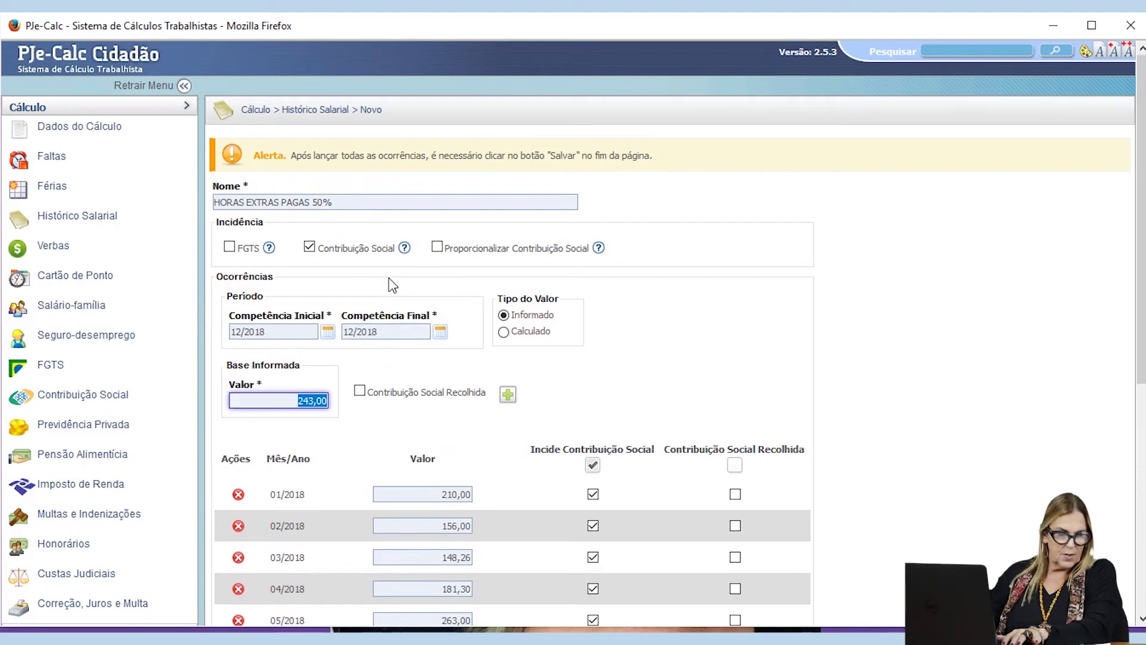
text(15623)
key(Tab)
key(Tab)
key(Return)
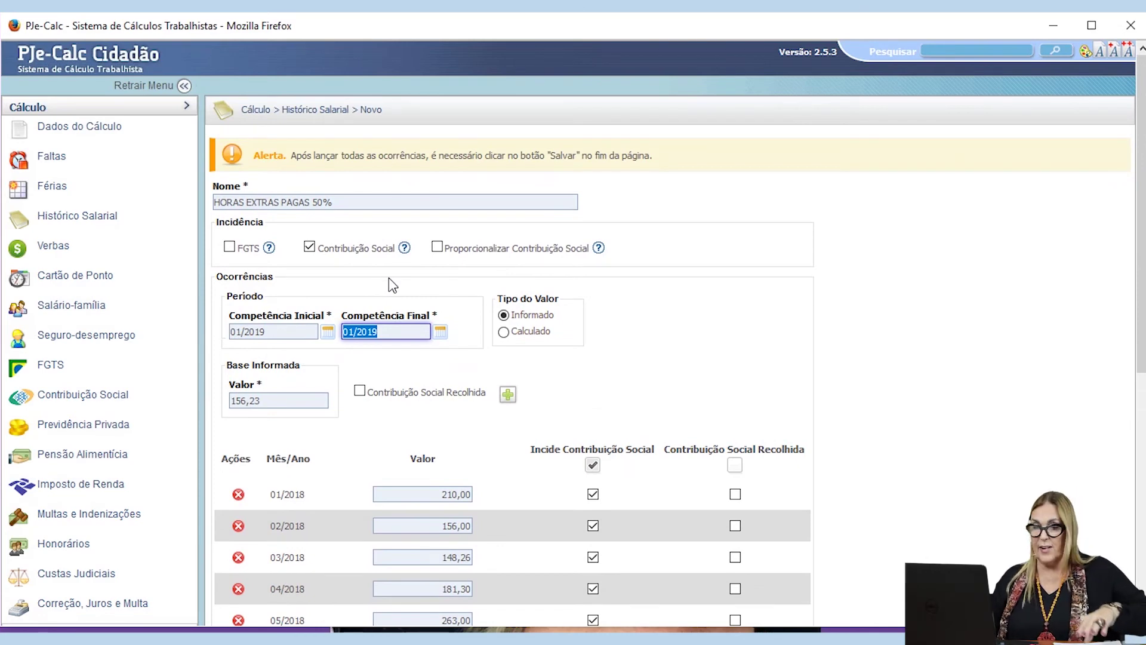
- Add an informed occurrence of 0,00 for 01/2019 to the HORAS EXTRAS PAGAS 50% history
key(Tab)
key(Tab)
key(BackSpace)
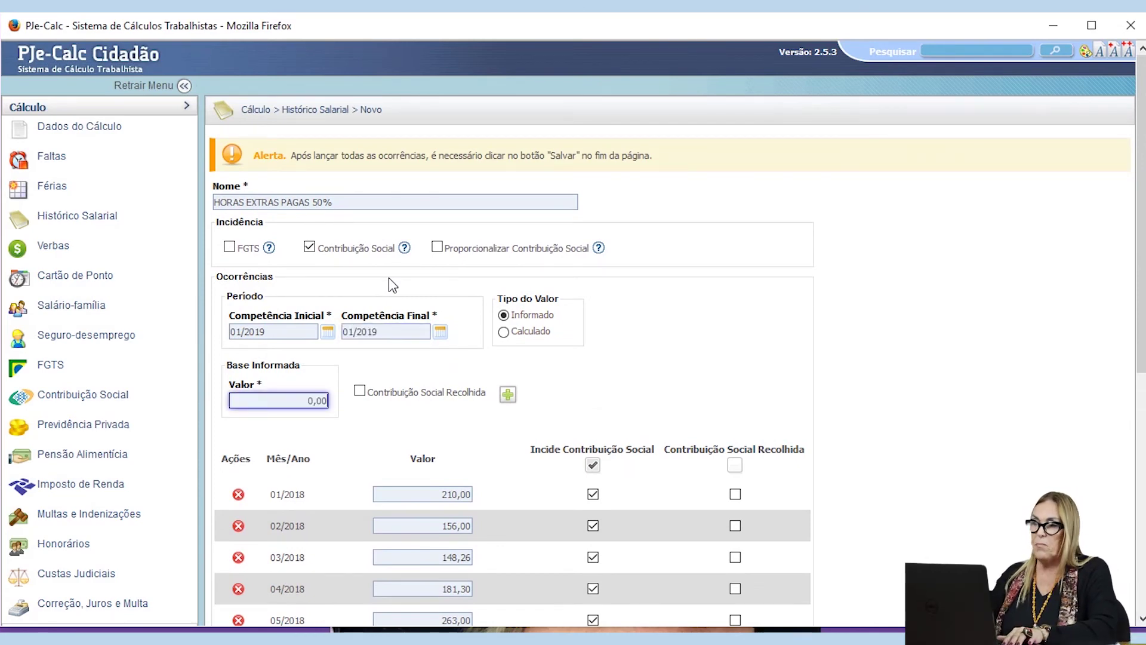
key(Tab)
key(Tab)
key(Return)
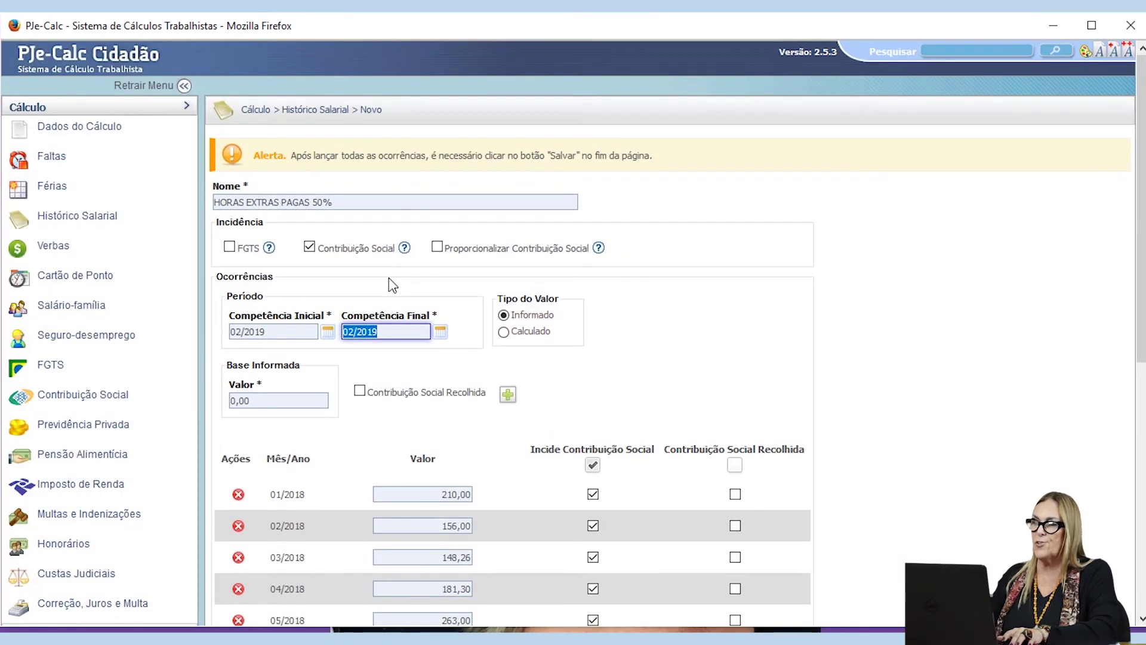
- Add an informed occurrence of 284,51 for 02/2019 to the HORAS EXTRAS PAGAS 50% history
key(Tab)
key(Tab)
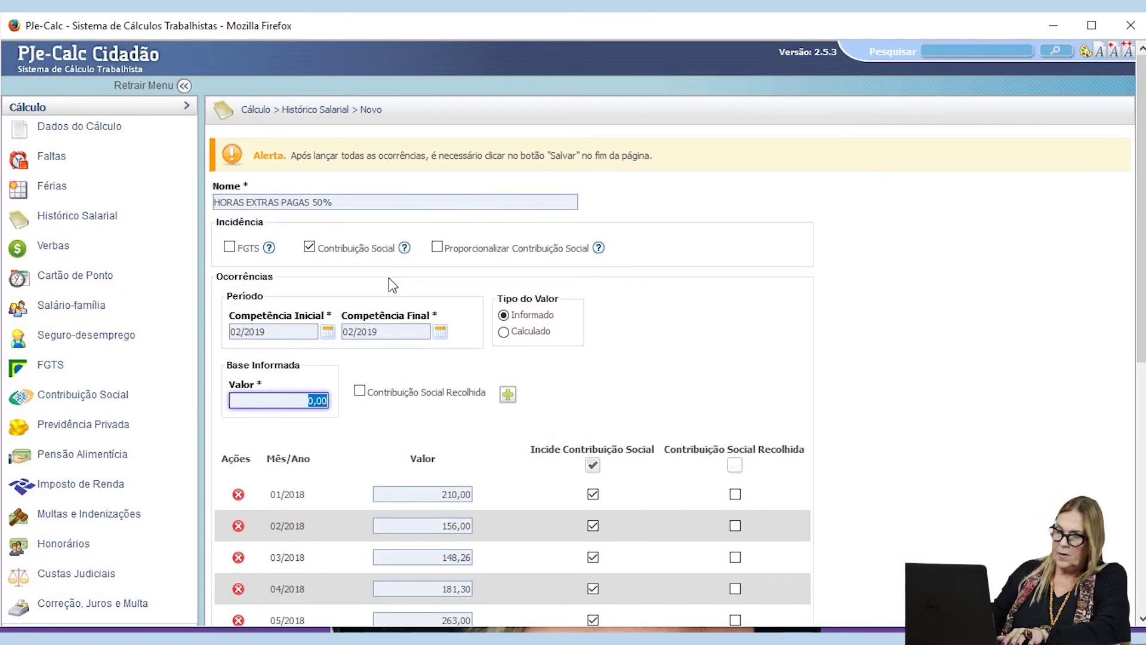
text(28451)
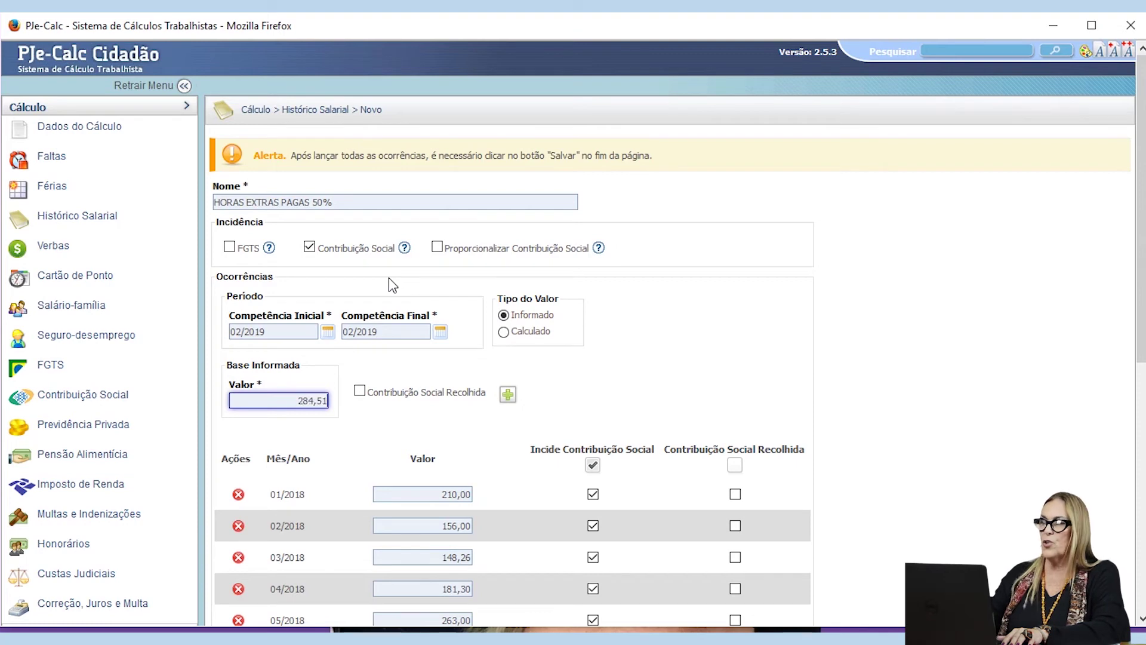
key(Return)
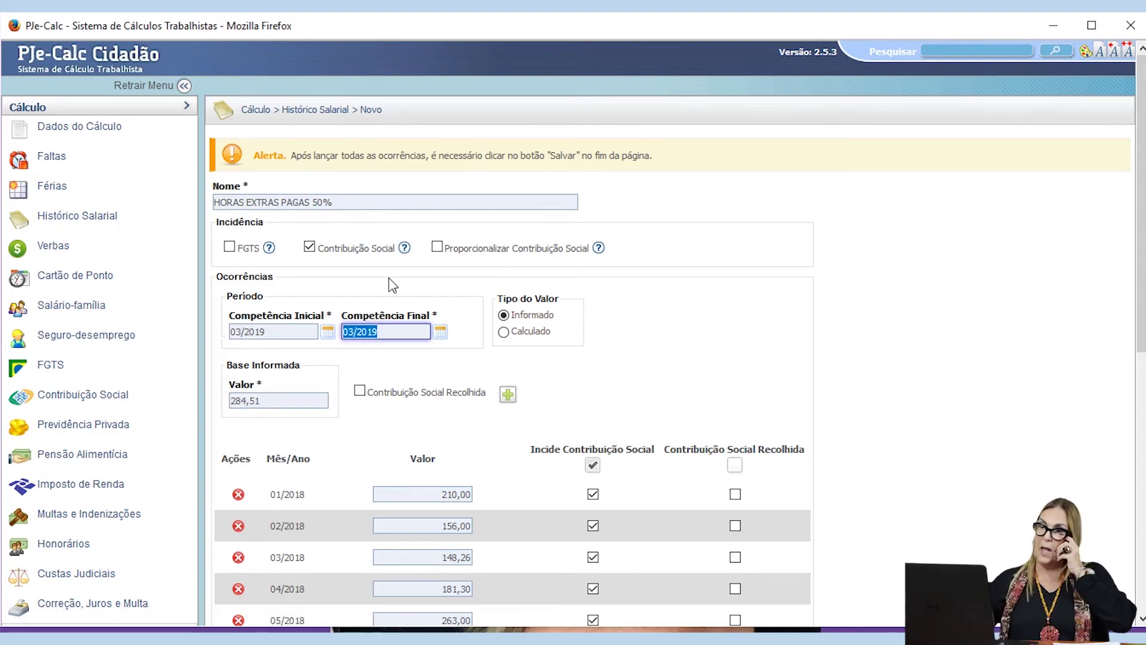
- Review the monthly occurrences from 01/2018 to 02/2019 and save the HORAS EXTRAS PAGAS 50% history
scroll(554, 386, down, 2)
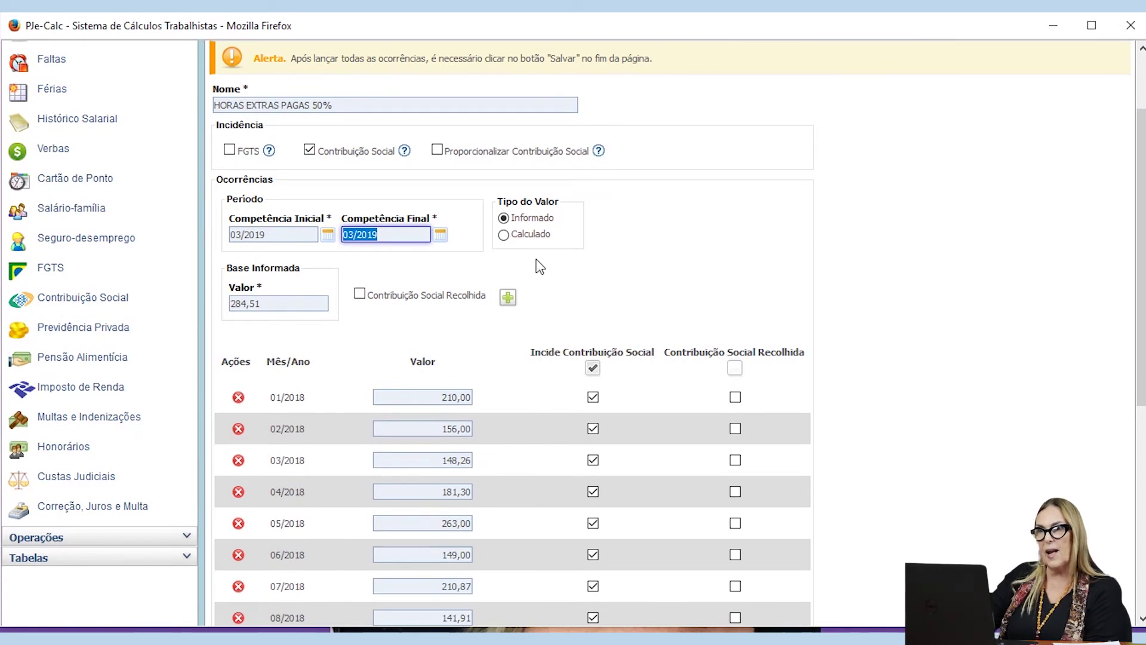
scroll(537, 274, down, 4)
scroll(542, 289, down, 4)
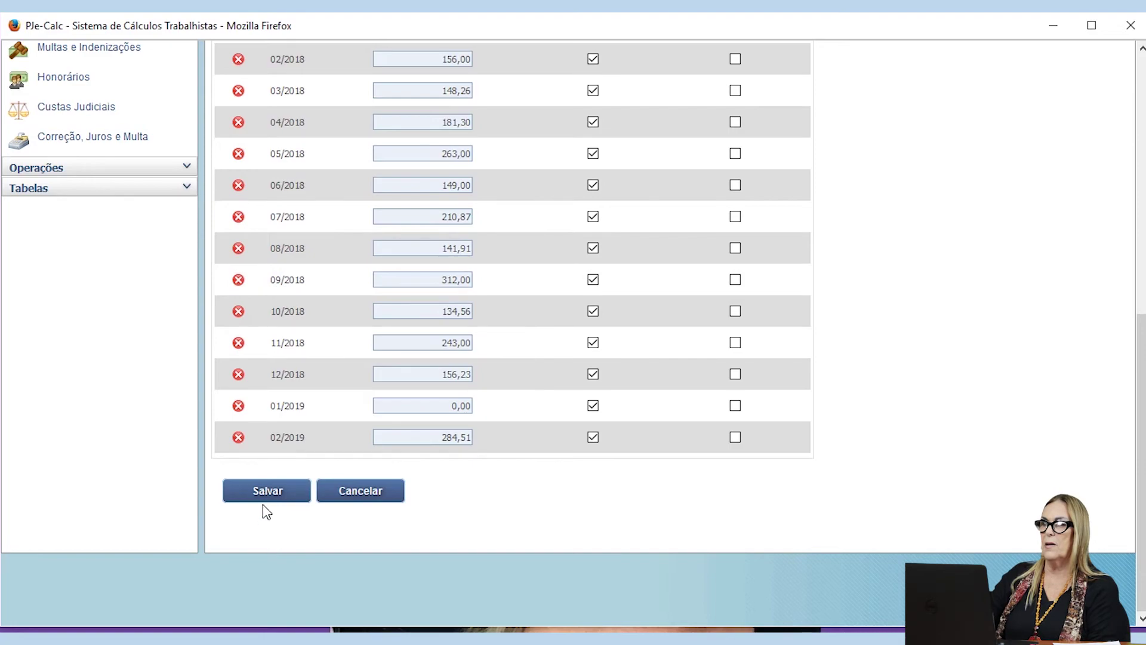
scroll(257, 460, up, 4)
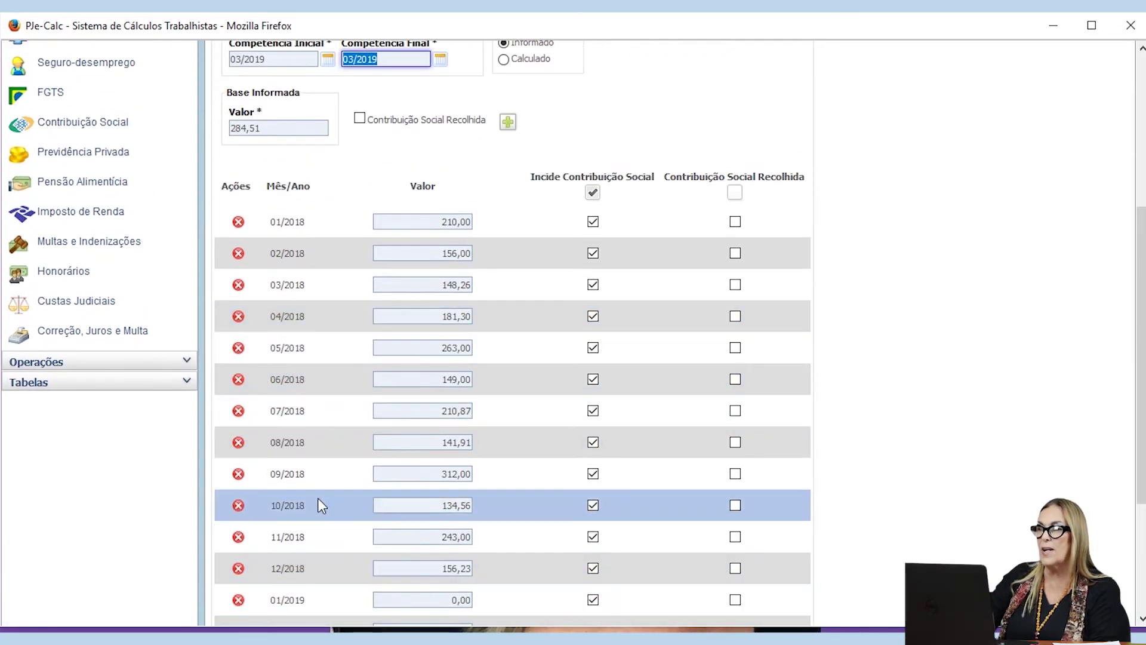
scroll(316, 496, up, 5)
scroll(309, 556, down, 4)
scroll(307, 565, down, 4)
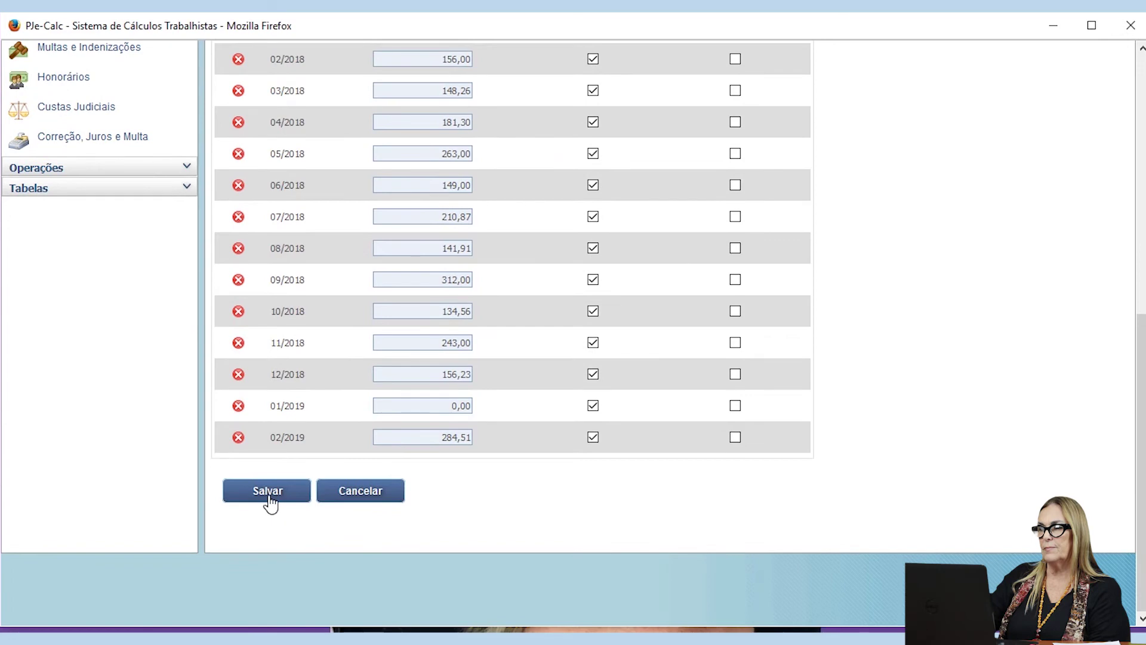
click(268, 491)
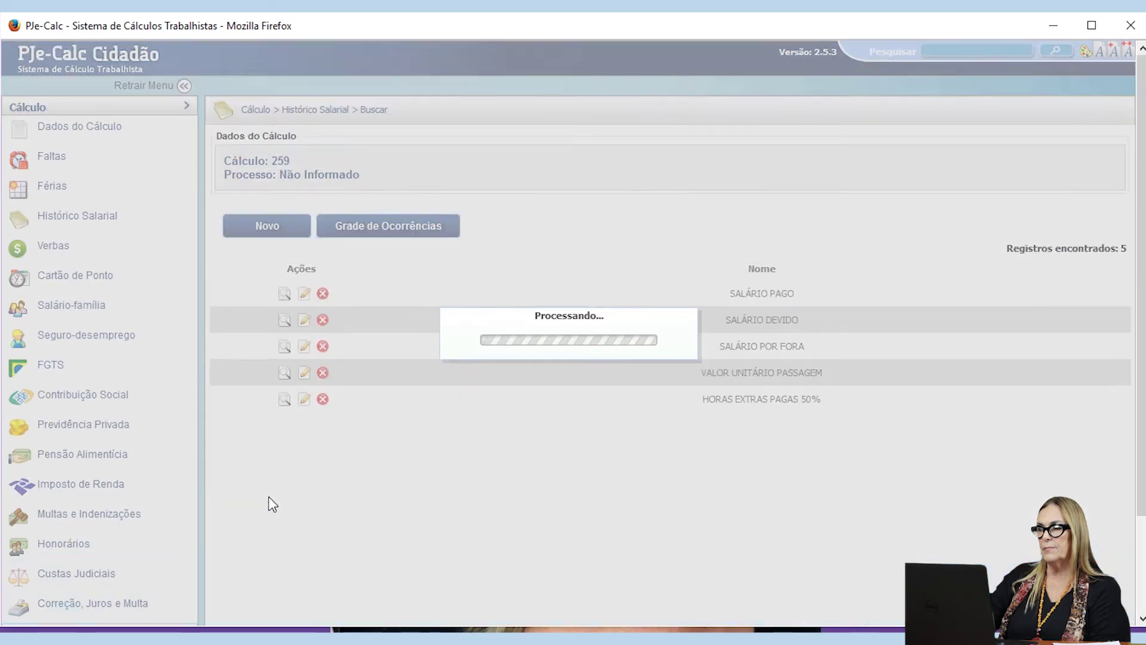
- Examine the occurrence grid comparing all salary histories month by month, and return to the list of histories
click(395, 264)
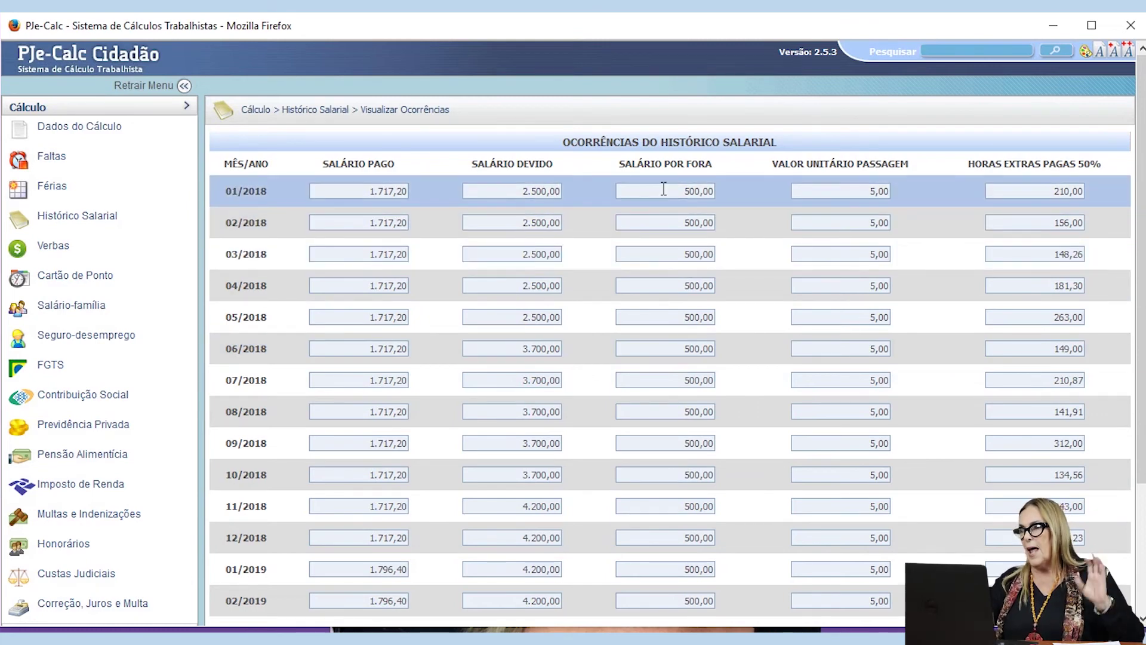
scroll(705, 179, down, 3)
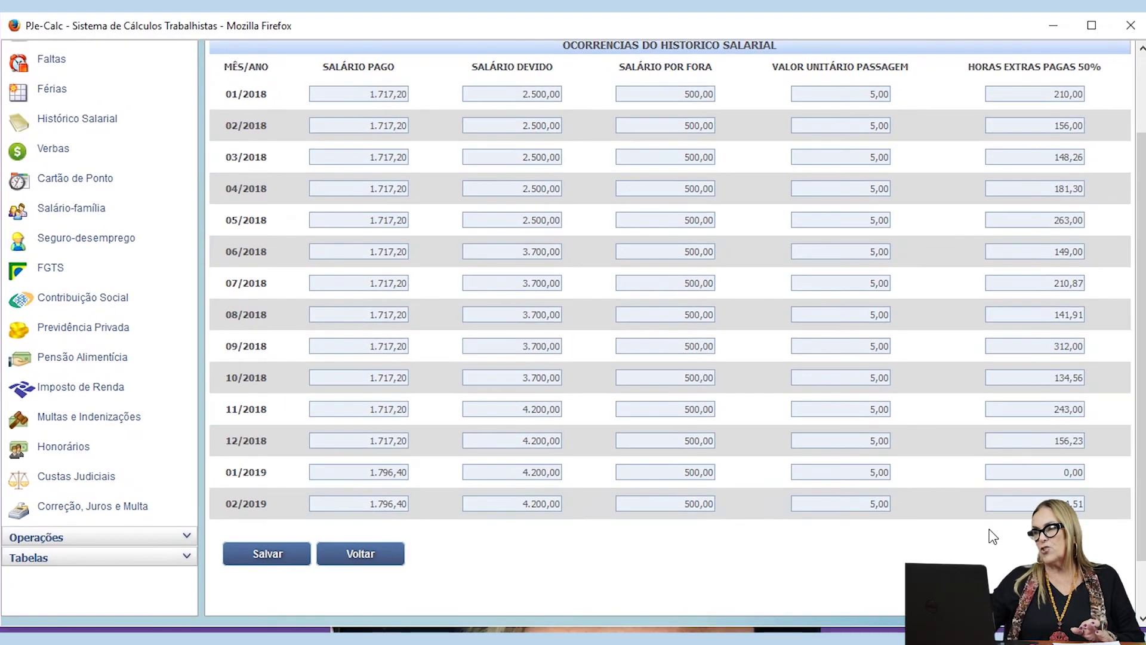
click(380, 558)
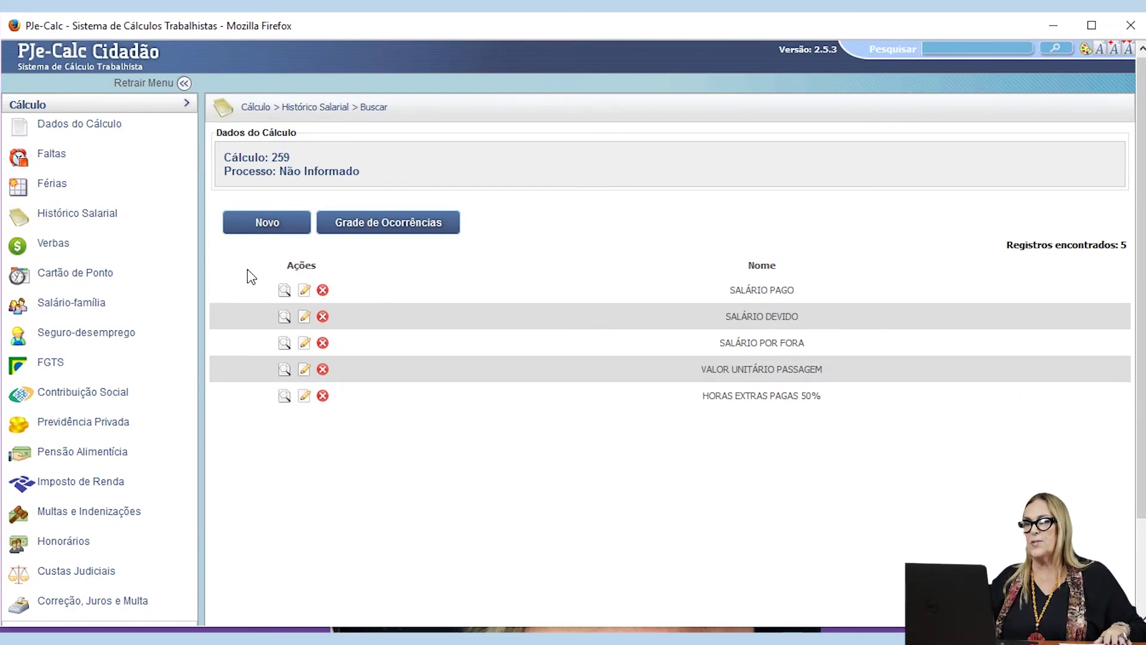
- Start a new salary history named HORAS EXTRAS PAGAS 100% with incidence of Contribuição Social
click(263, 226)
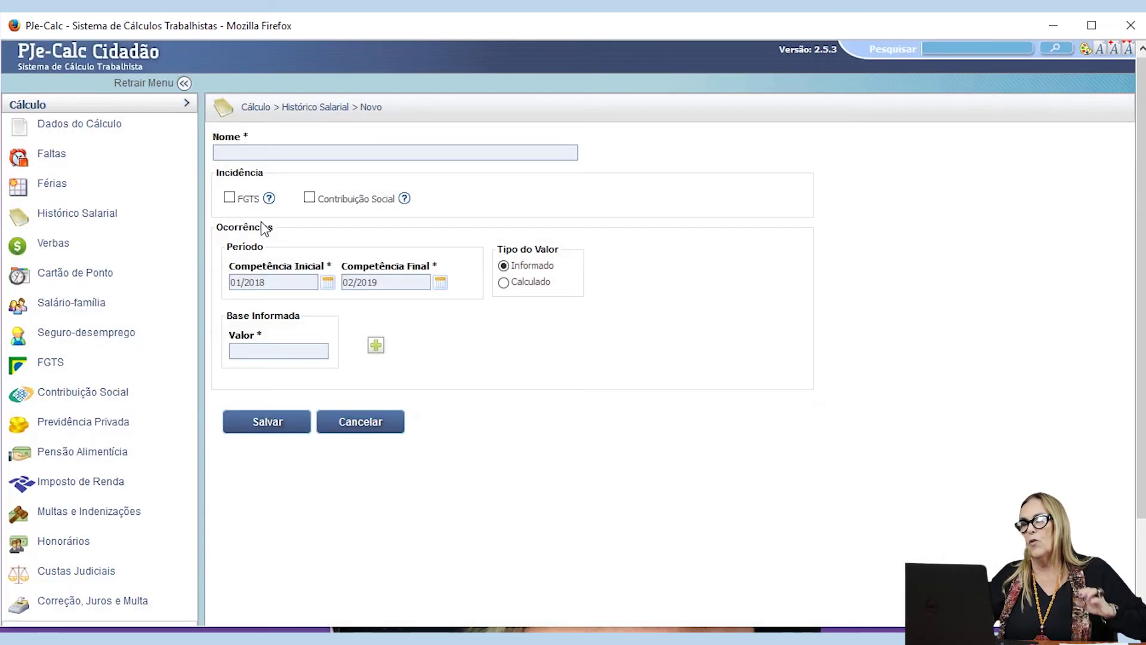
click(234, 151)
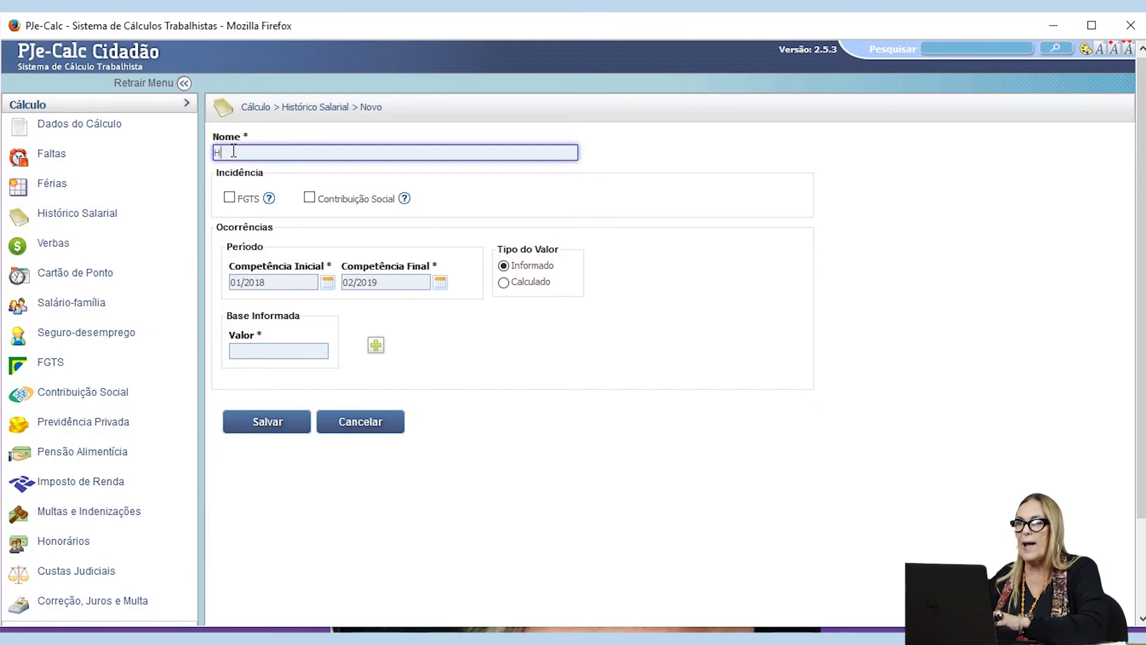
click(242, 185)
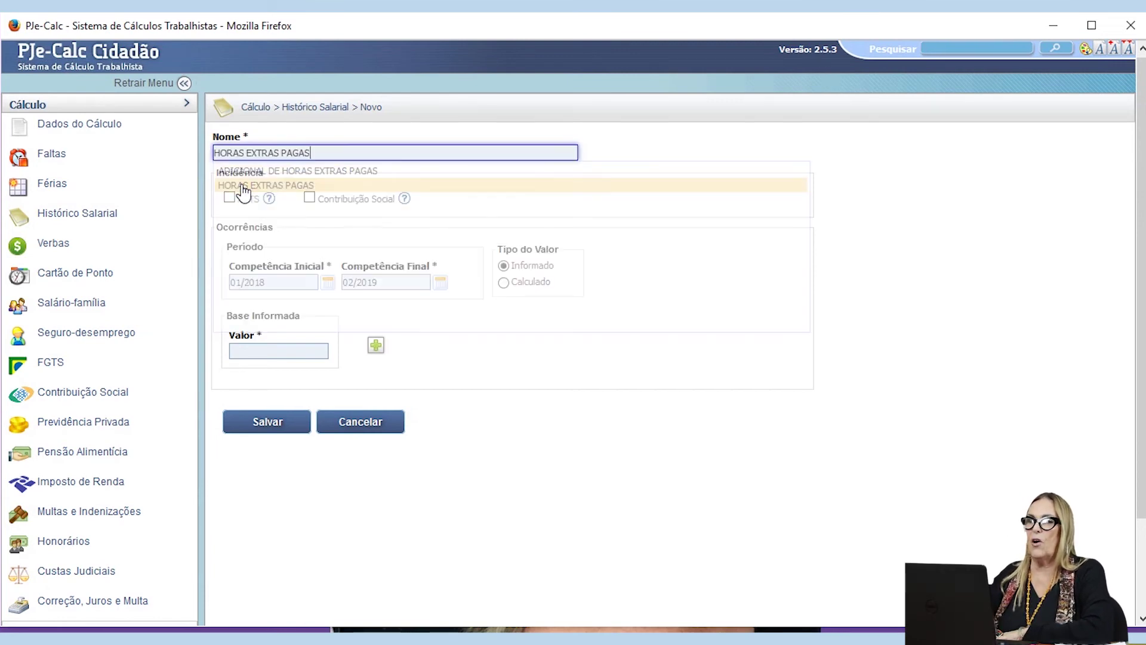
text(100%)
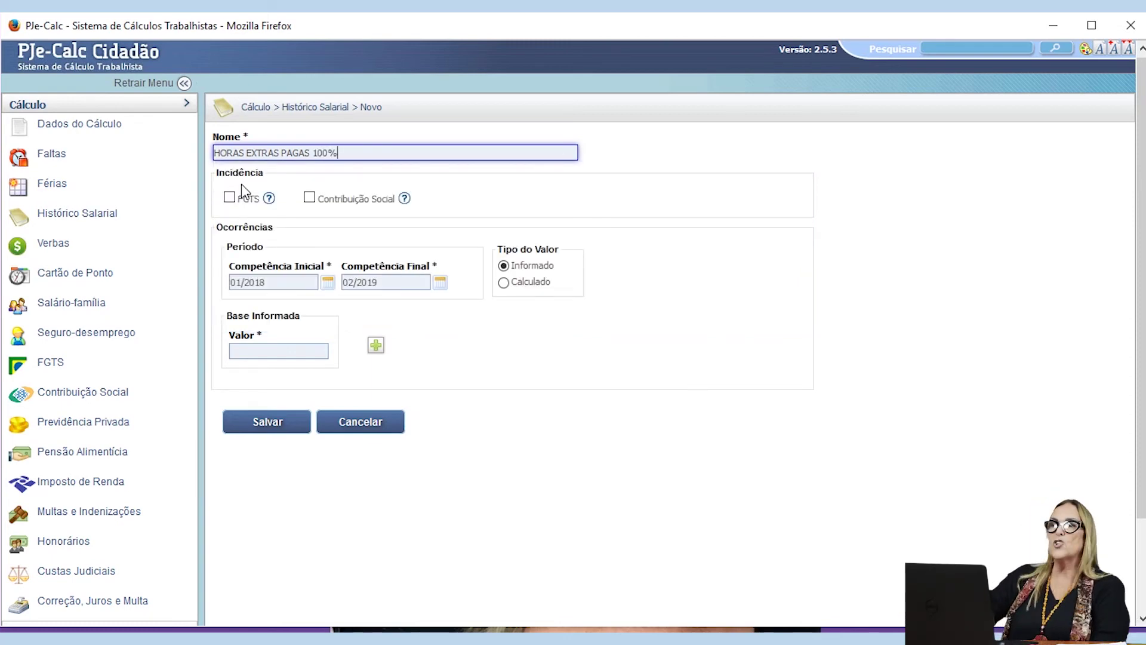
click(310, 199)
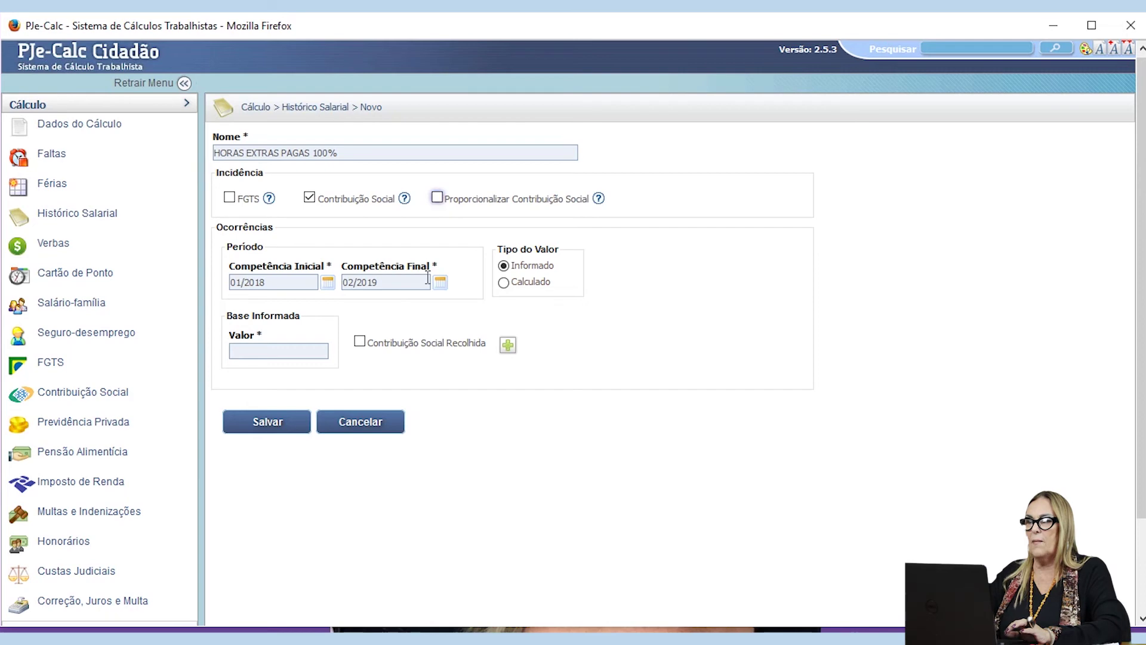
- Add an informed occurrence of 130,00 for 01/2018 to the HORAS EXTRAS PAGAS 100% history
triple_click(391, 283)
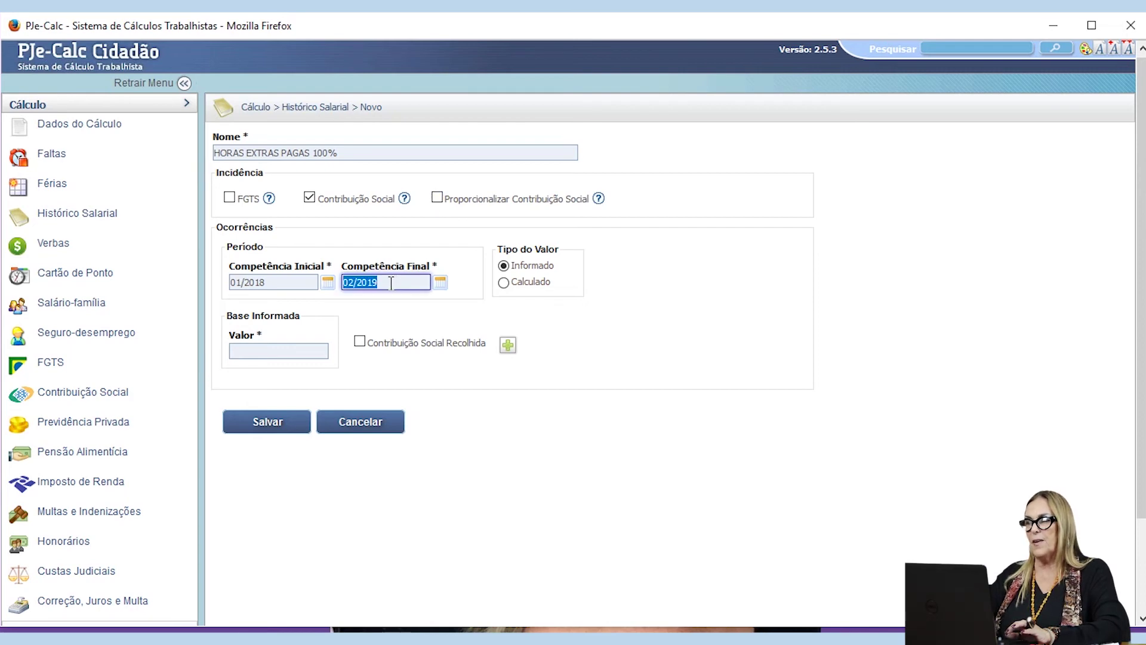
text(0)
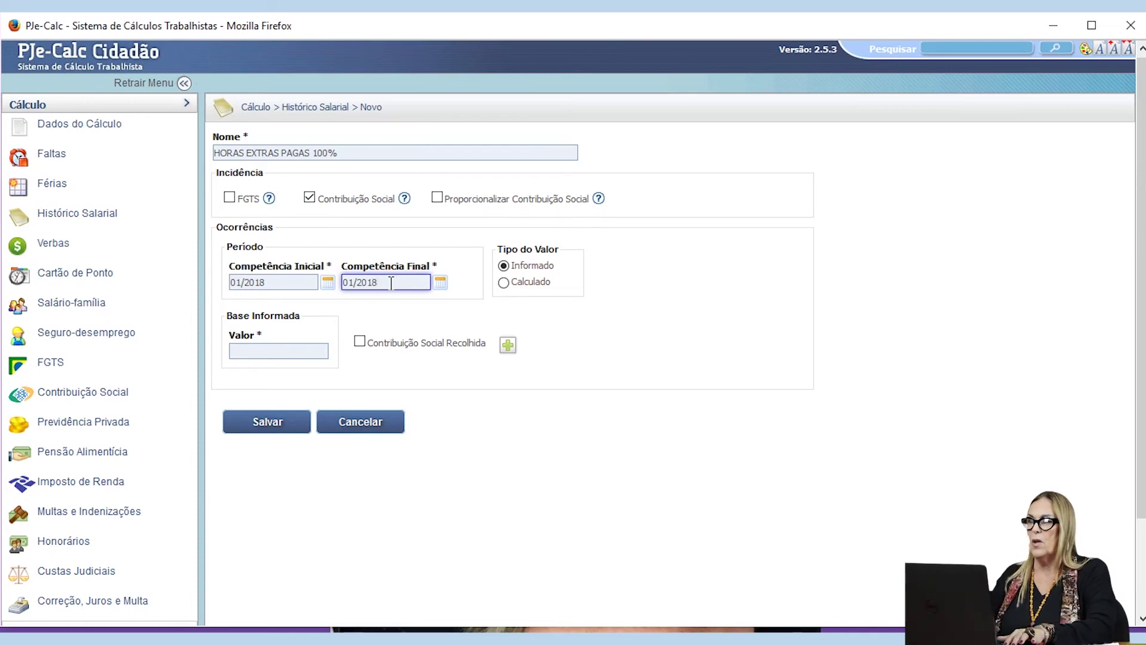
key(Tab)
key(Tab)
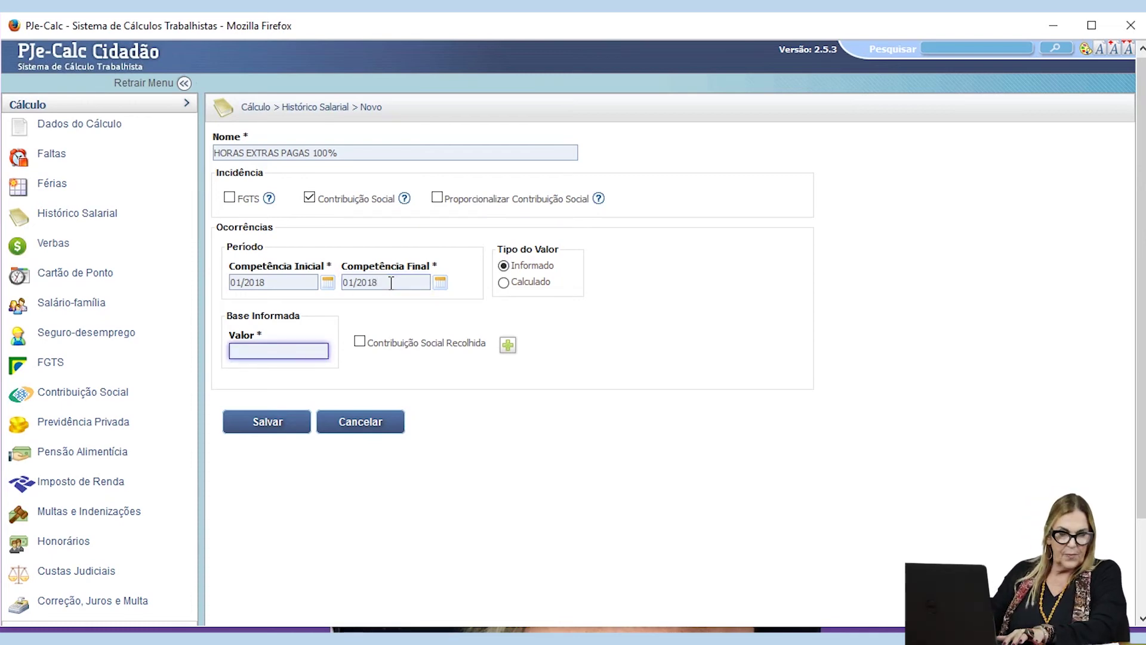
key(Tab)
key(Tab)
key(Return)
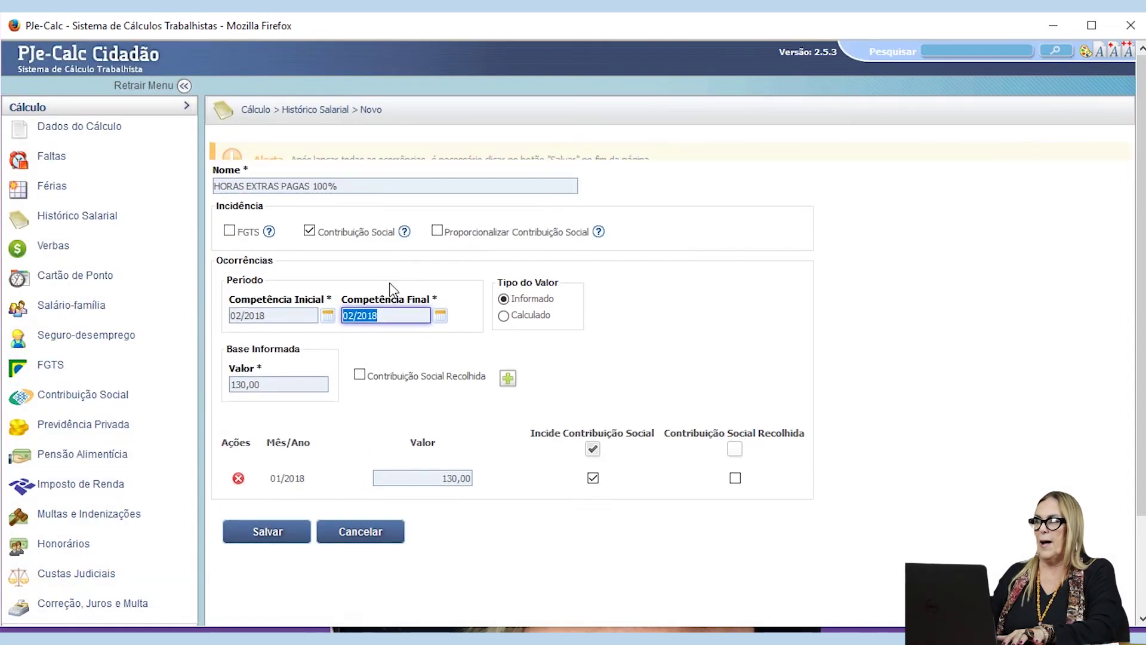
- Add an informed occurrence of 156,00 for 02/2018 to the HORAS EXTRAS PAGAS 100% history
key(Tab)
key(Tab)
text(1)
key(Tab)
key(Tab)
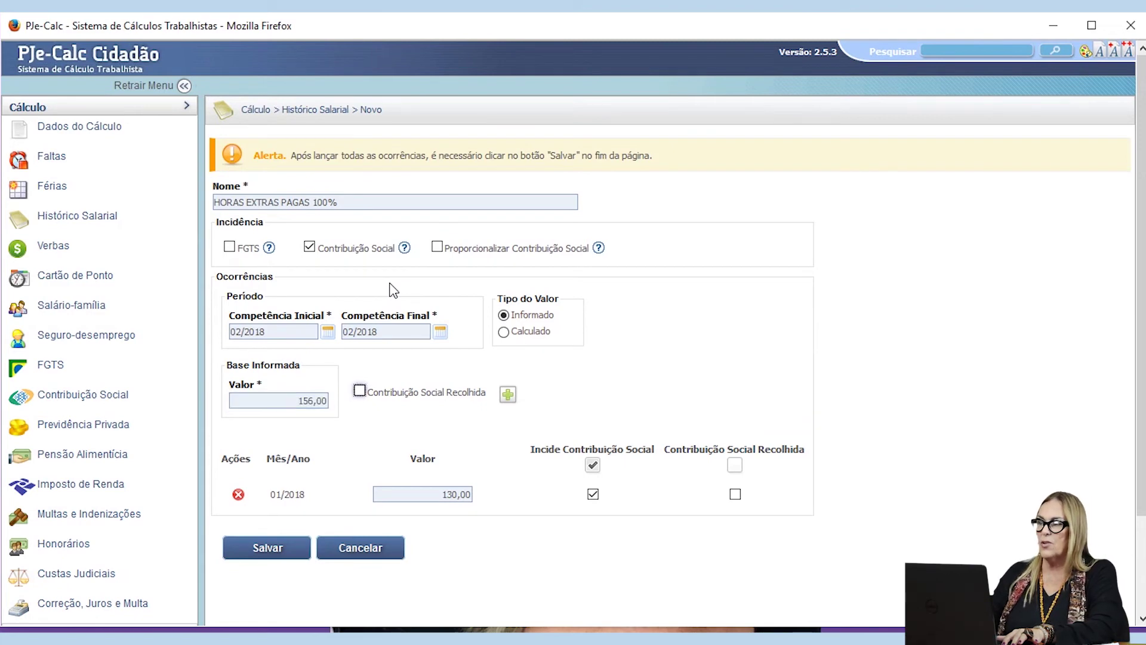
key(Return)
- Add an informed occurrence of 194,00 for 03/2018 to the HORAS EXTRAS PAGAS 100% history
key(Tab)
key(Tab)
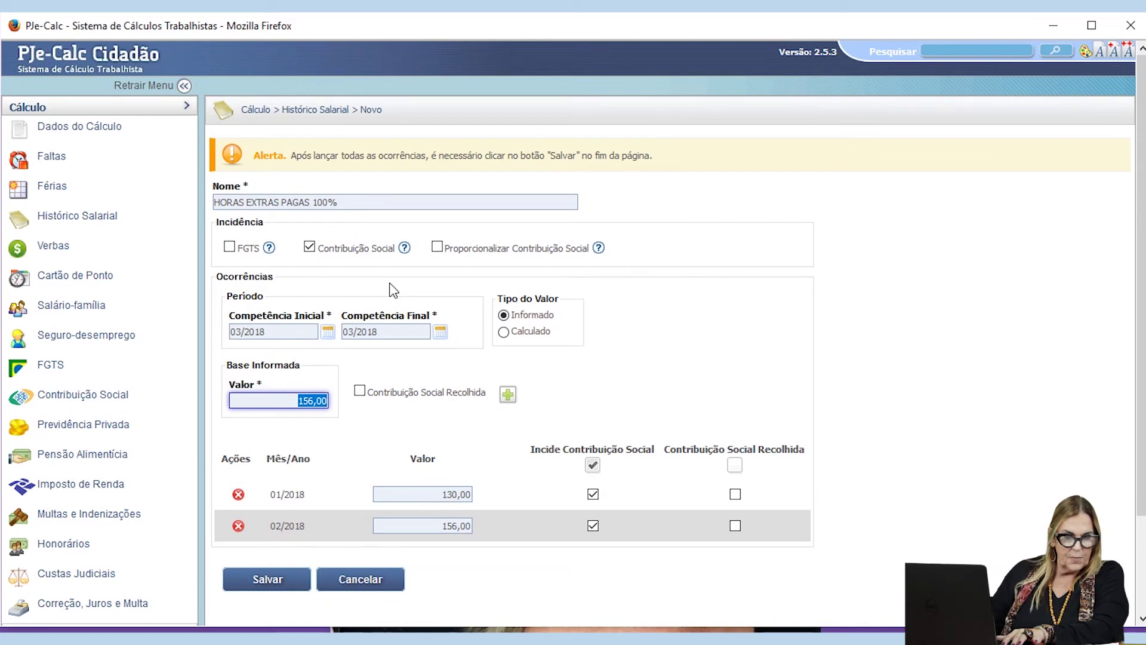
text(19)
key(Tab)
key(Tab)
key(Return)
- Add an informed occurrence of 263,00 for 04/2018 to the HORAS EXTRAS PAGAS 100% history
key(Tab)
key(Tab)
text(263)
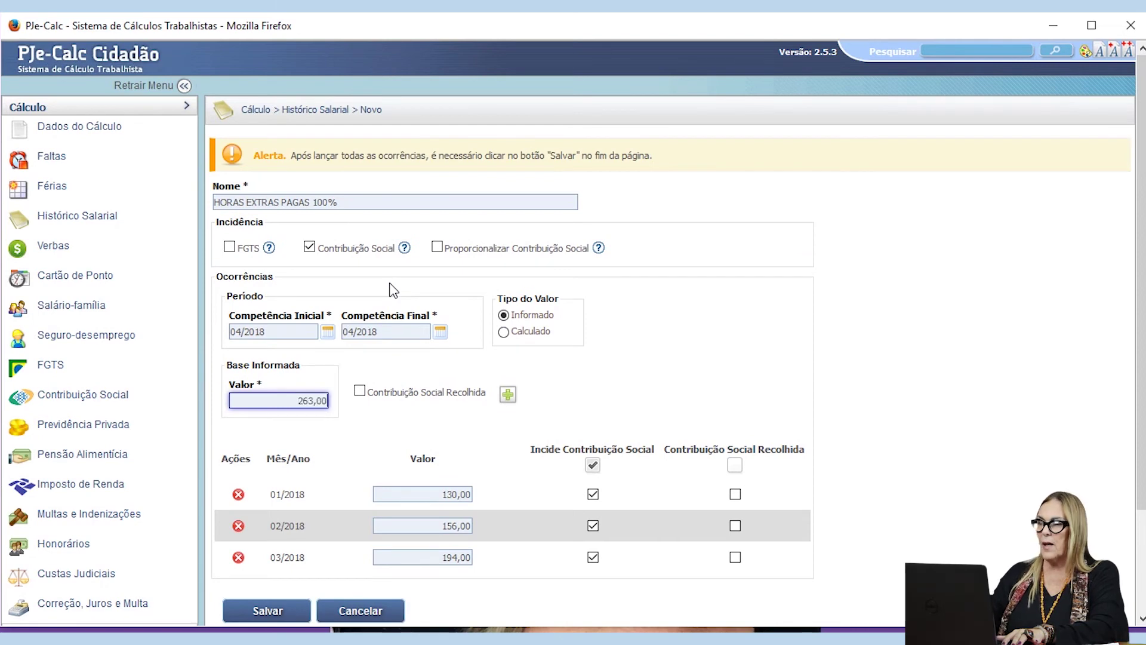
key(Tab)
key(Tab)
key(Return)
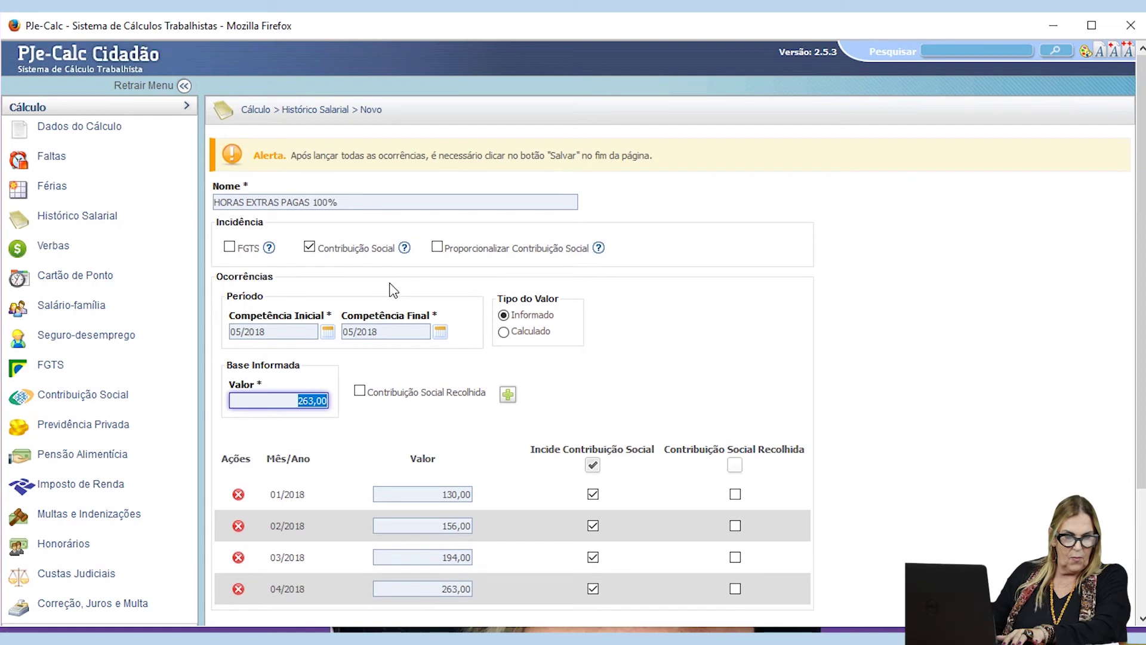
- Add an informed occurrence of 100,00 for 05/2018 to the HORAS EXTRAS PAGAS 100% history
text(10)
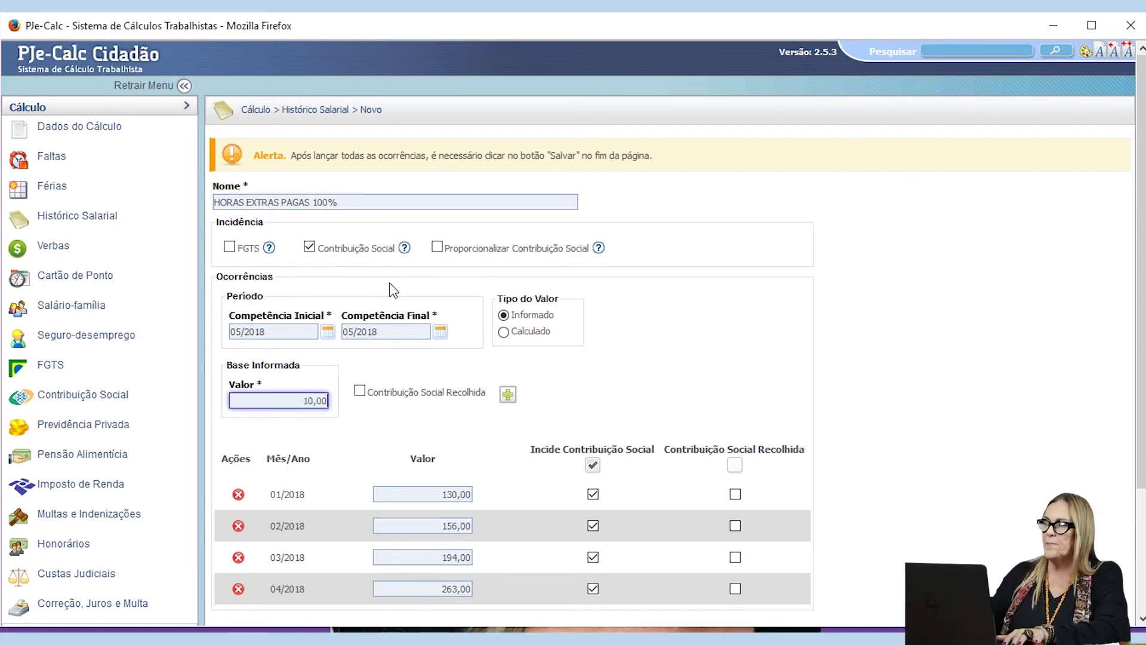
key(Tab)
key(Tab)
key(Return)
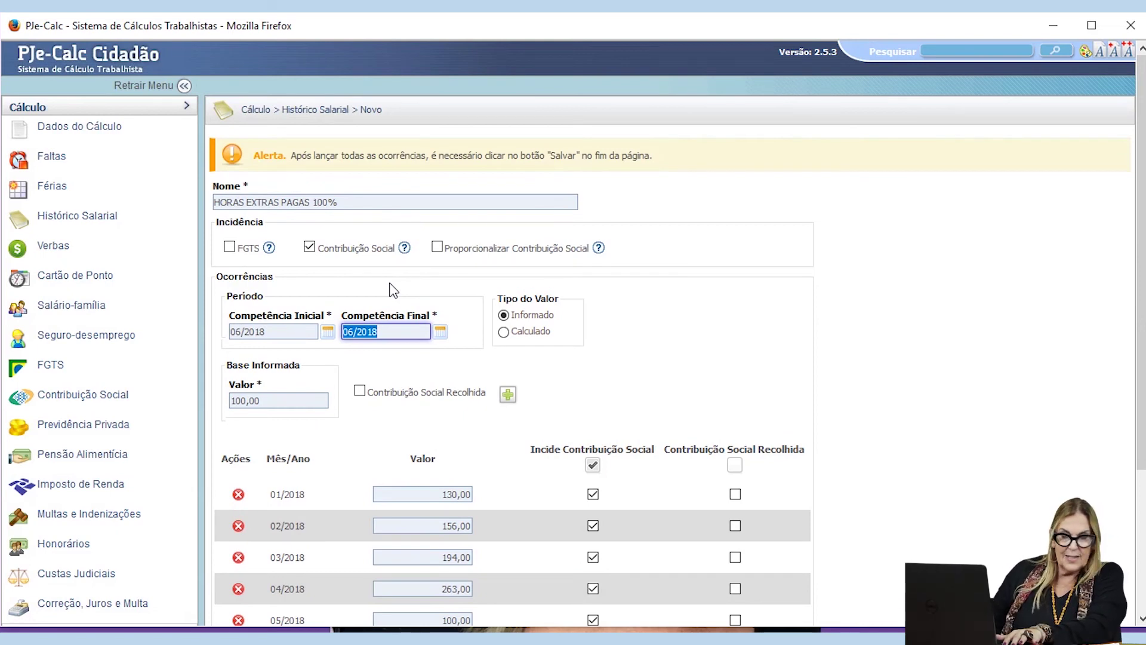
- Add informed occurrences of 0,00 for the period 06/2018 to 08/2018 to the HORAS EXTRAS PAGAS 100% history
text(08/)
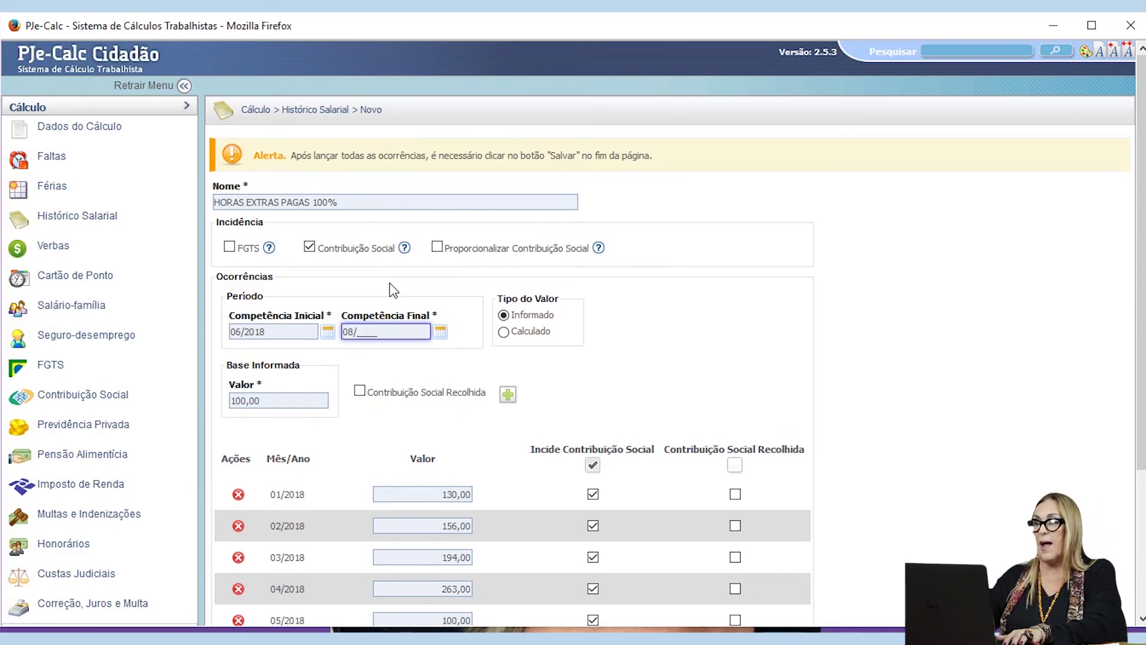
text(2018)
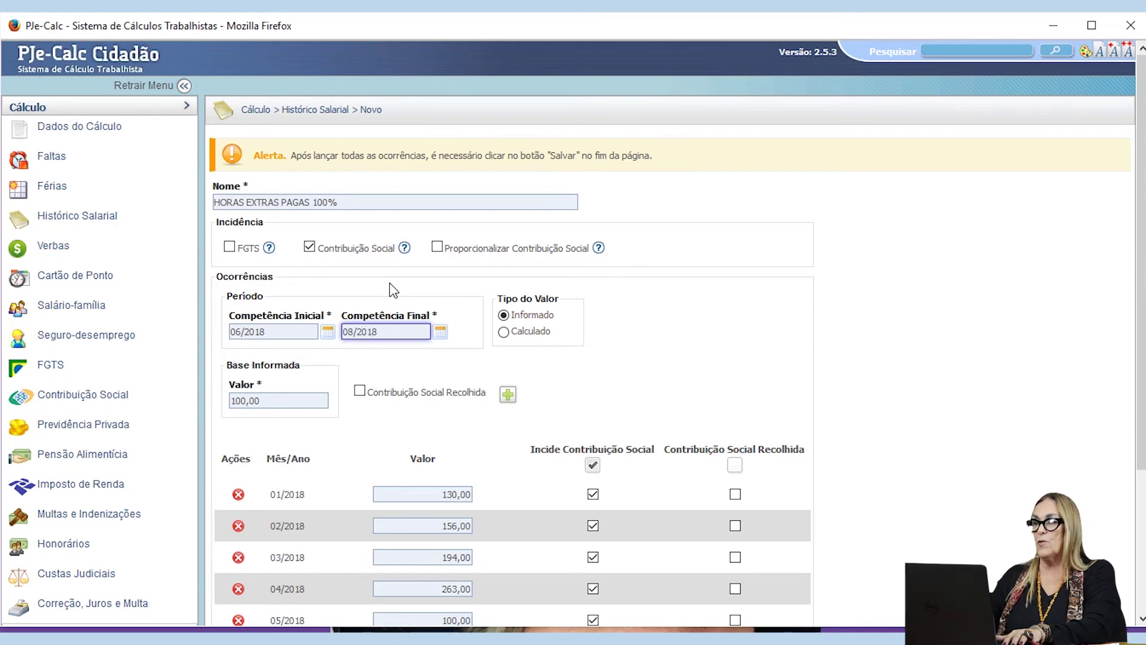
key(Tab)
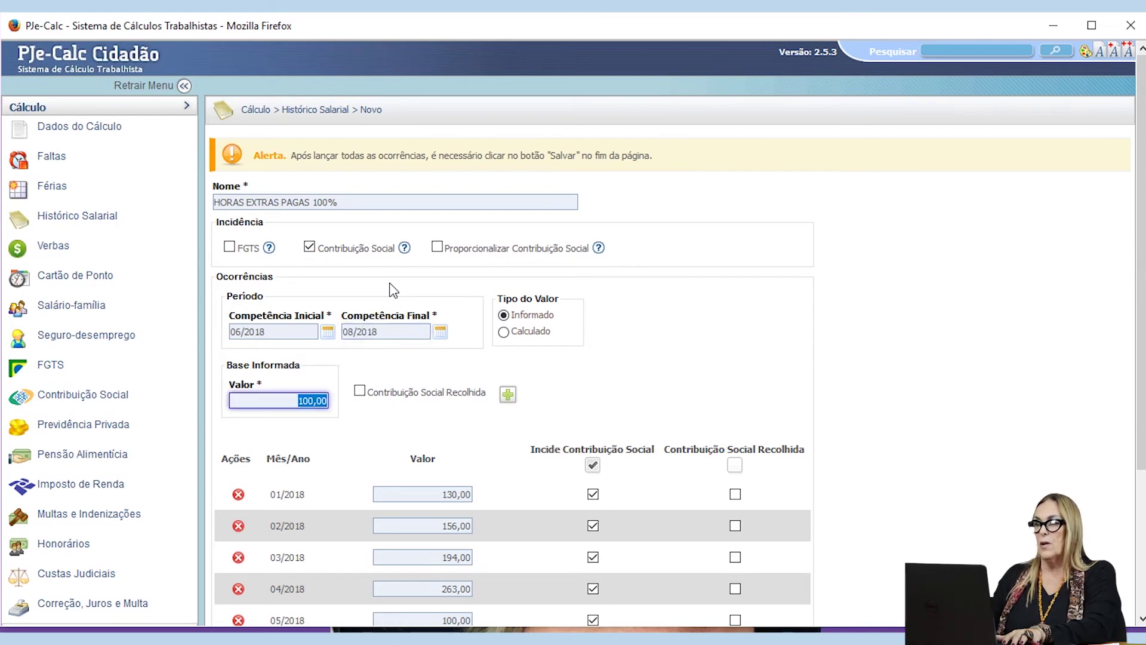
key(BackSpace)
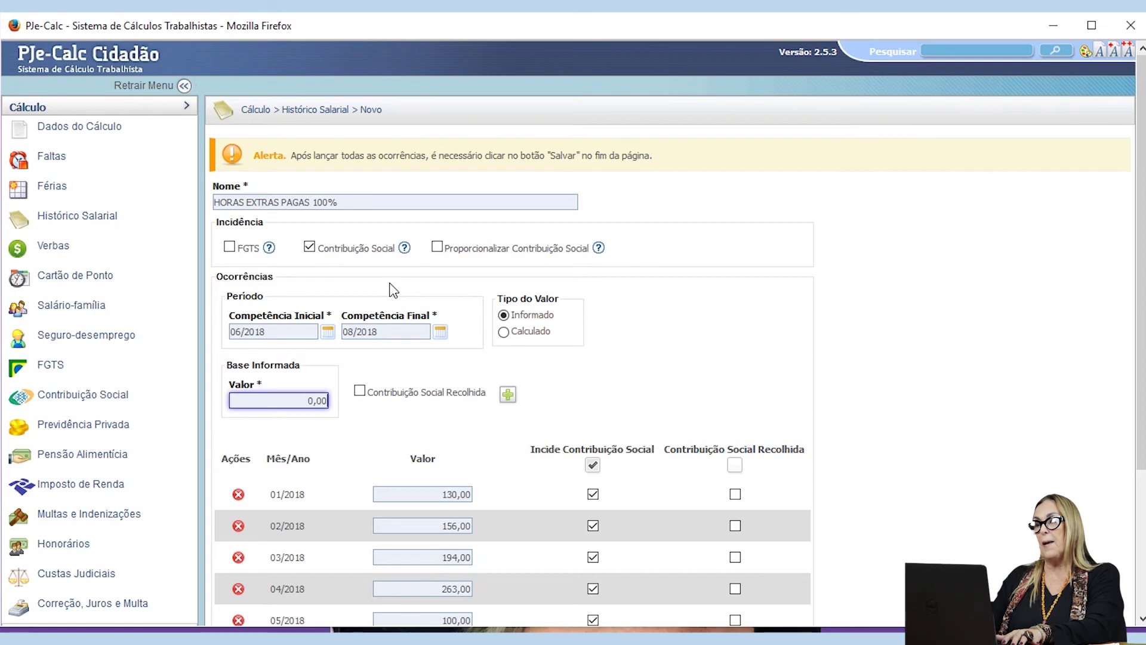
key(Return)
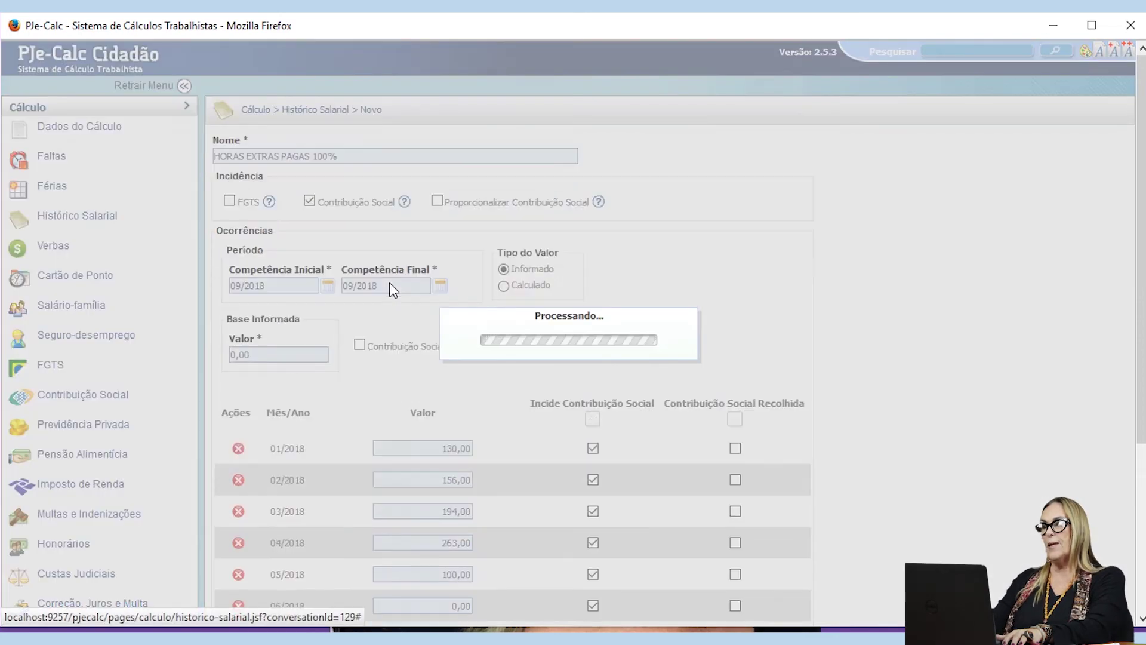
- Add an informed occurrence of 150,00 for 09/2018 to the HORAS EXTRAS PAGAS 100% history
key(Tab)
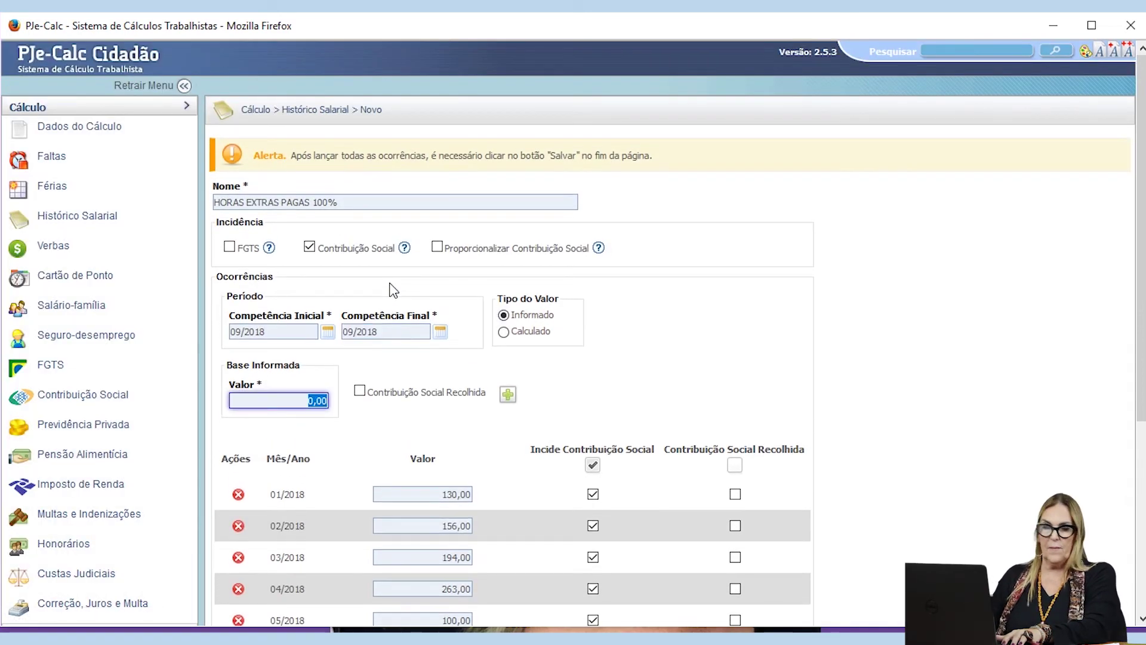
text(15)
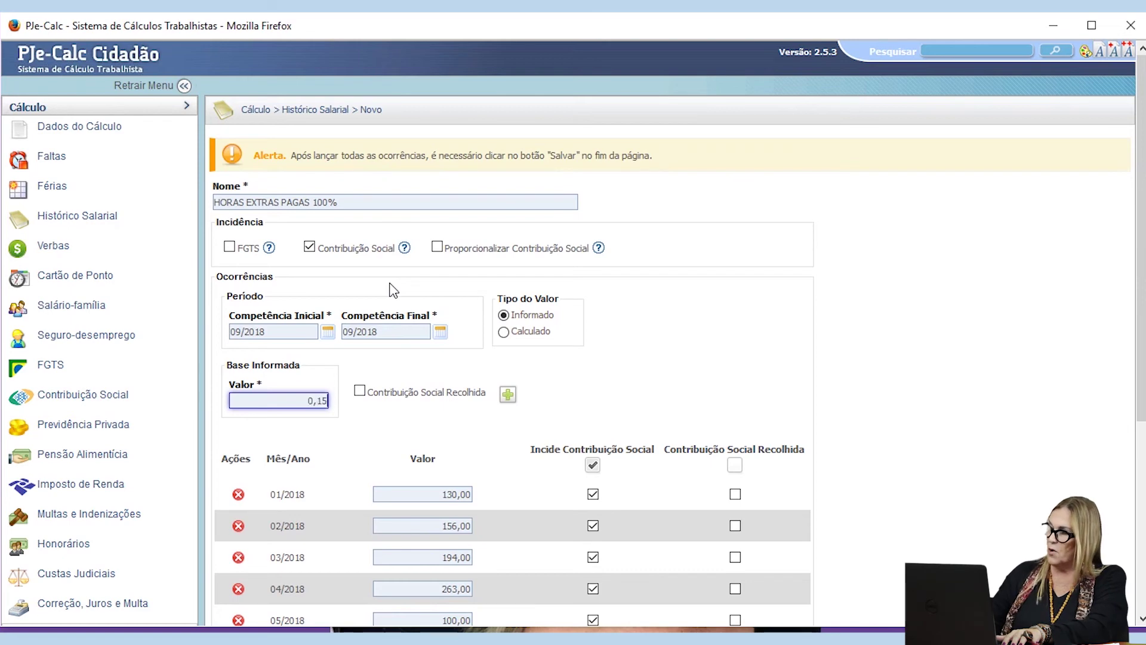
key(Tab)
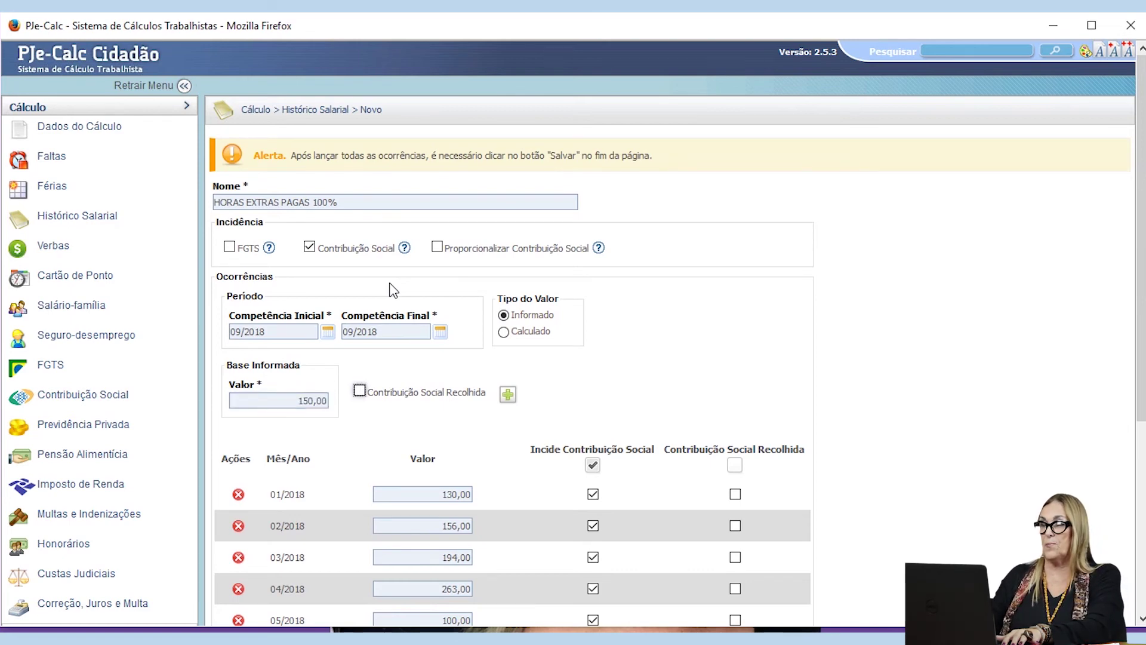
key(Tab)
key(Return)
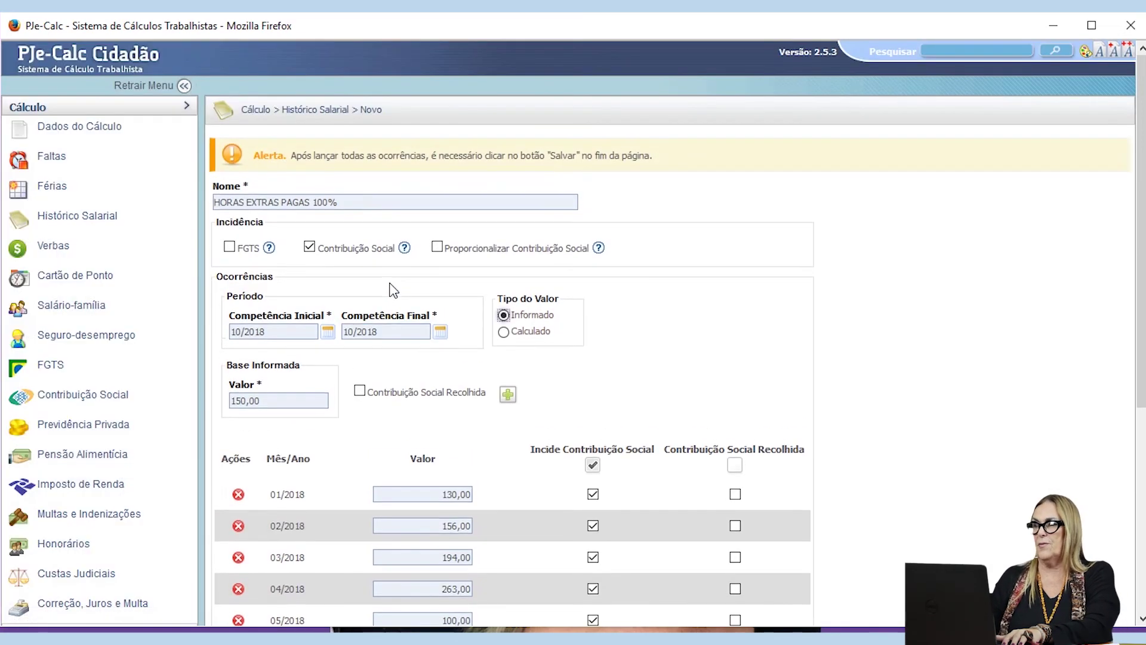
- Add an informed occurrence of 198,00 for 10/2018 to the HORAS EXTRAS PAGAS 100% history
text(198)
key(Tab)
key(Tab)
key(Return)
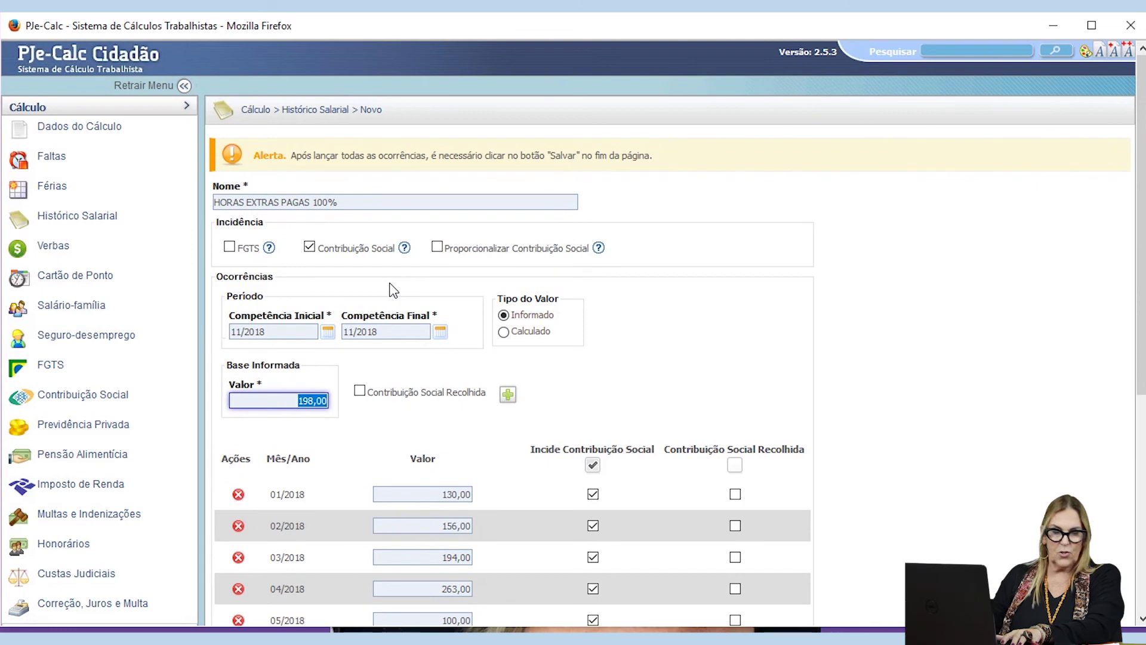
- Add an informed occurrence of 189,30 for 11/2018 to the HORAS EXTRAS PAGAS 100% history
text(1,89)
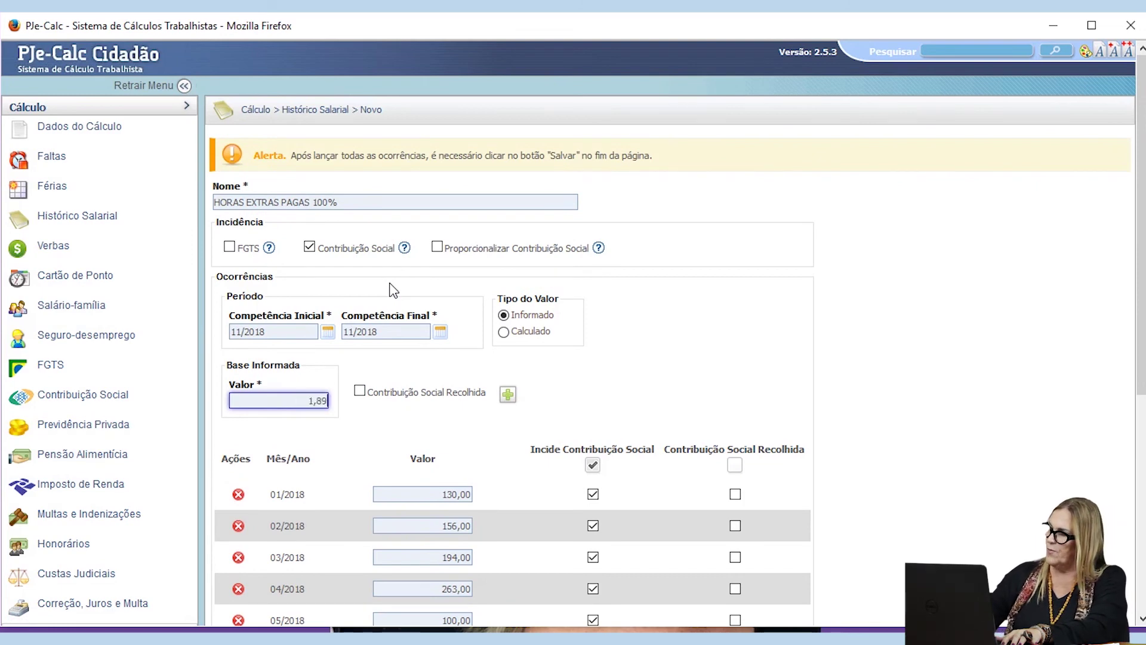
key(Tab)
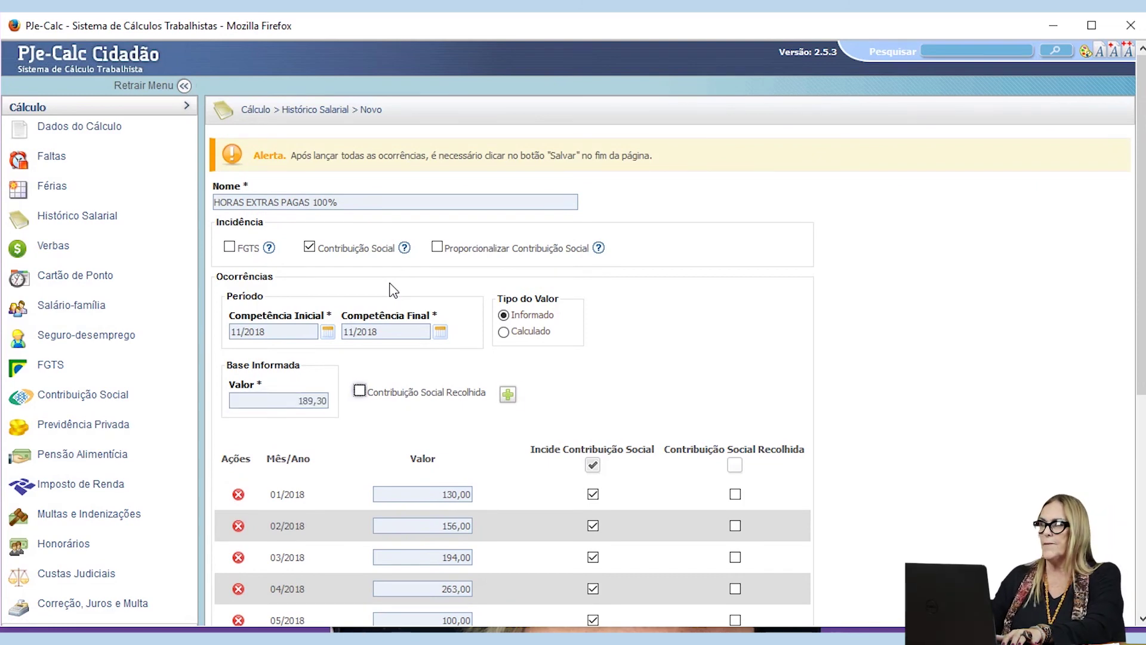
key(Tab)
key(Return)
- Add an informed occurrence of 174,00 for 12/2018 to the HORAS EXTRAS PAGAS 100% history
key(Tab)
key(Tab)
text(1)
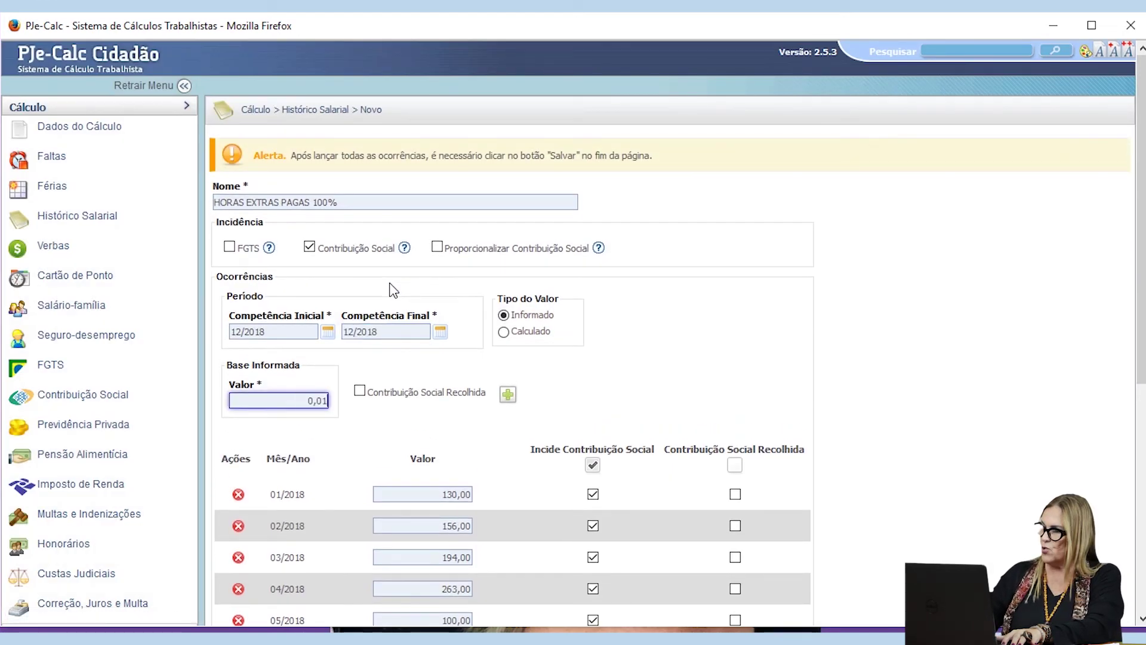
key(Tab)
key(Tab)
key(Return)
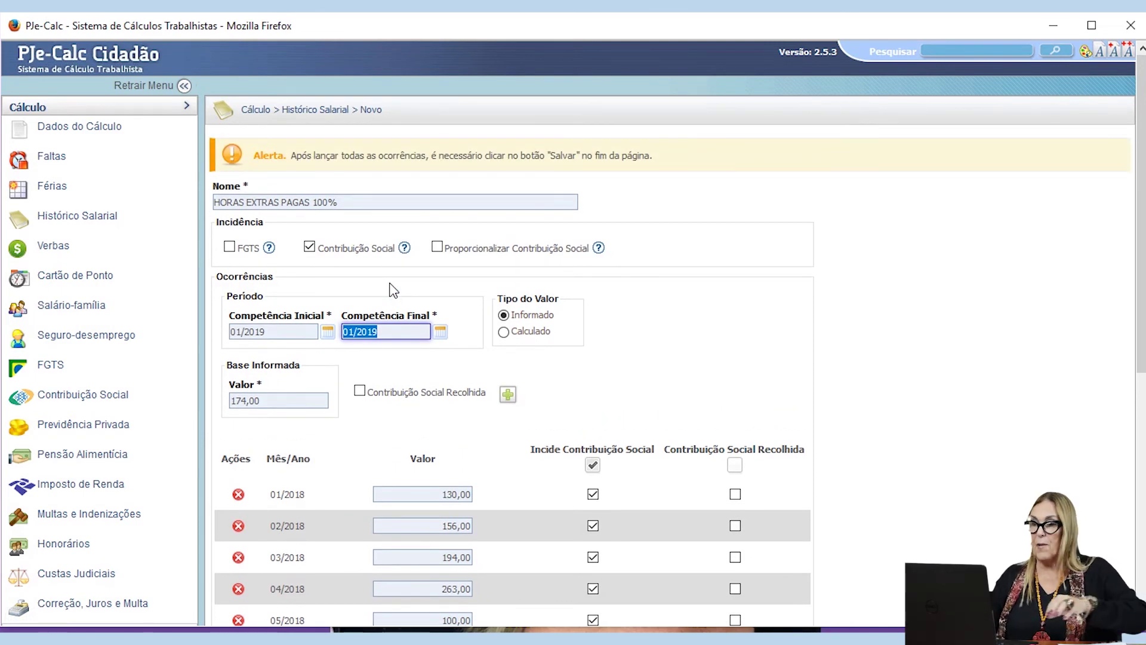
- Add informed occurrences of 0,00 for 01/2019 and 02/2019, and save the HORAS EXTRAS PAGAS 100% history
key(Tab)
key(Tab)
key(Tab)
key(Tab)
key(Return)
key(Tab)
key(Tab)
key(Tab)
key(Tab)
key(Return)
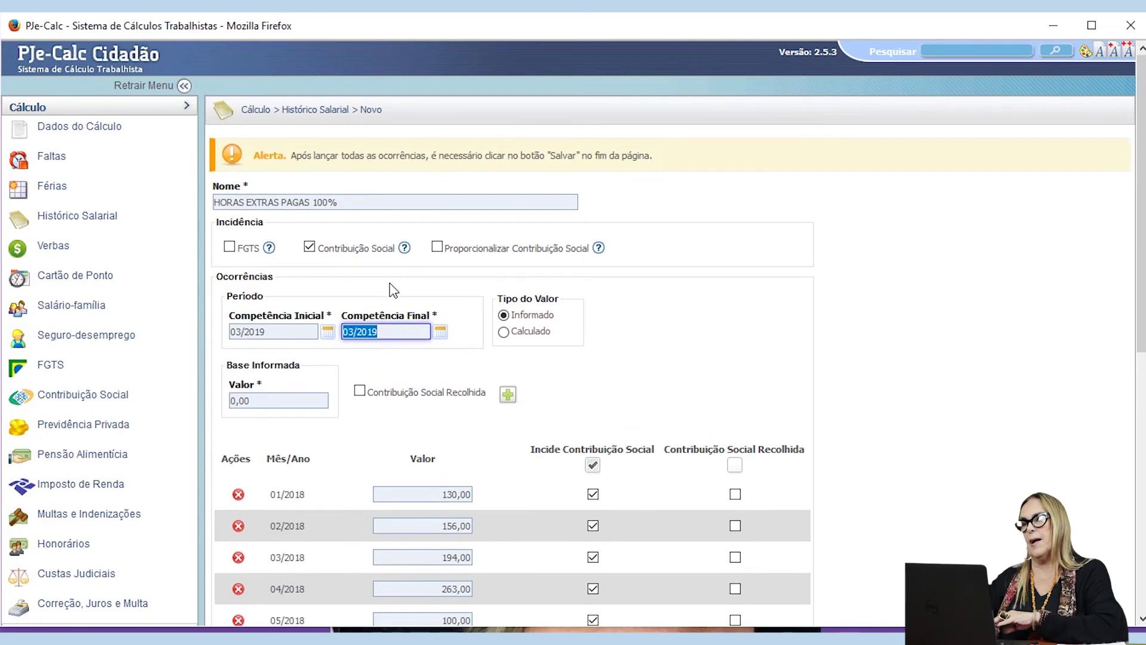
scroll(376, 358, down, 10)
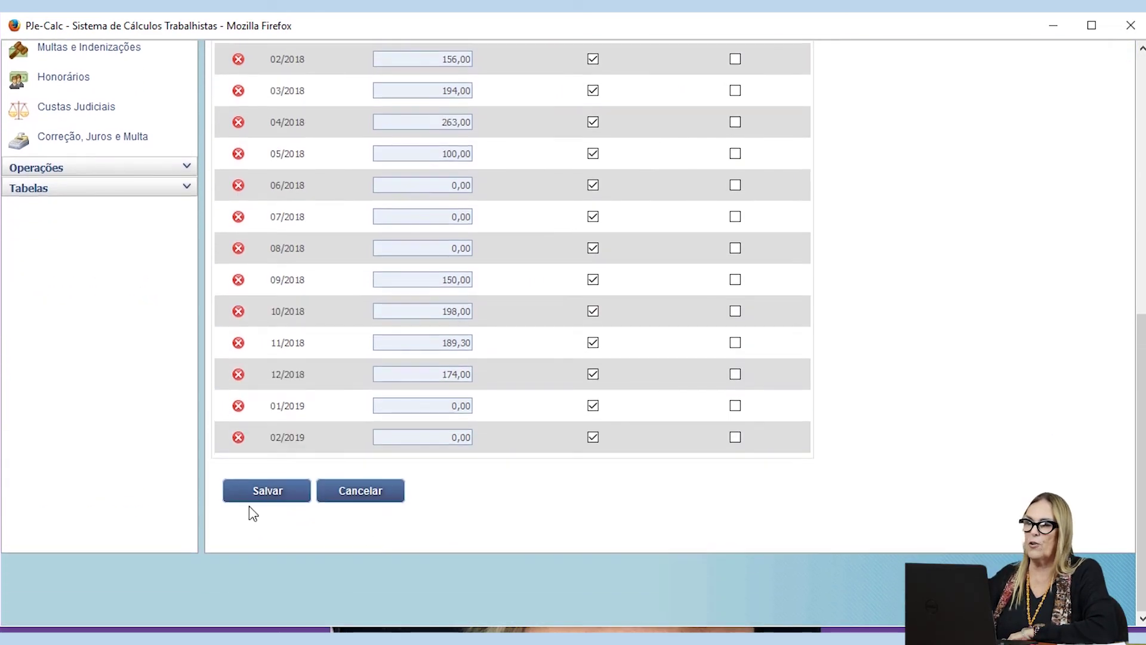
click(264, 491)
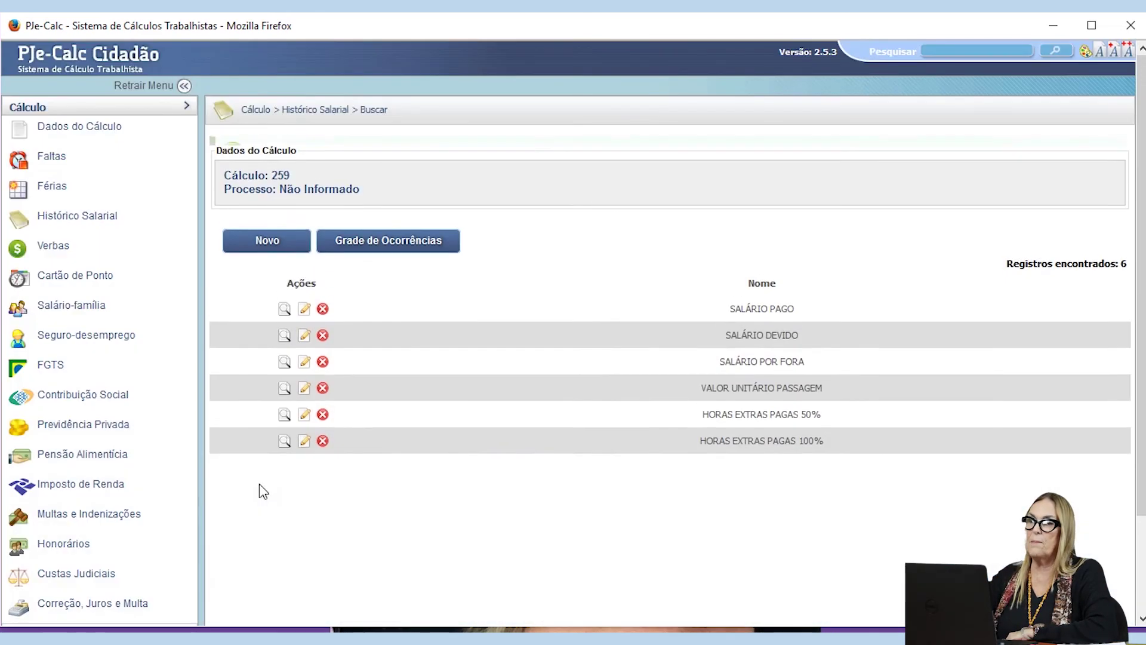
- Examine the monthly occurrence grid of all six salary histories and return to the list of histories
click(382, 260)
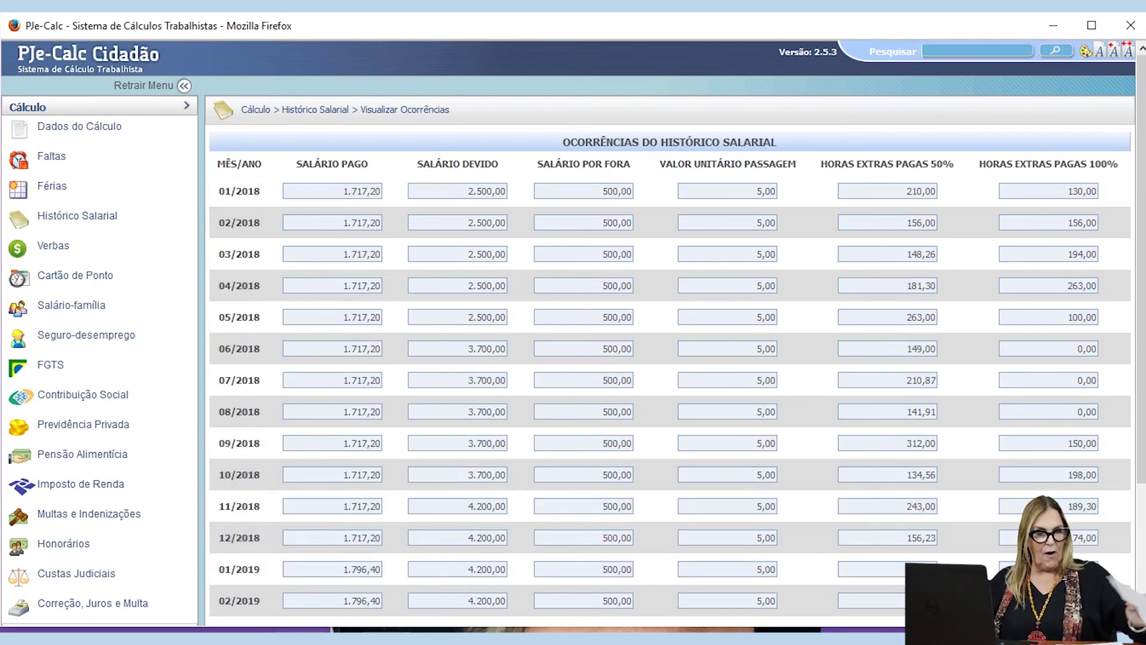
scroll(445, 604, down, 1)
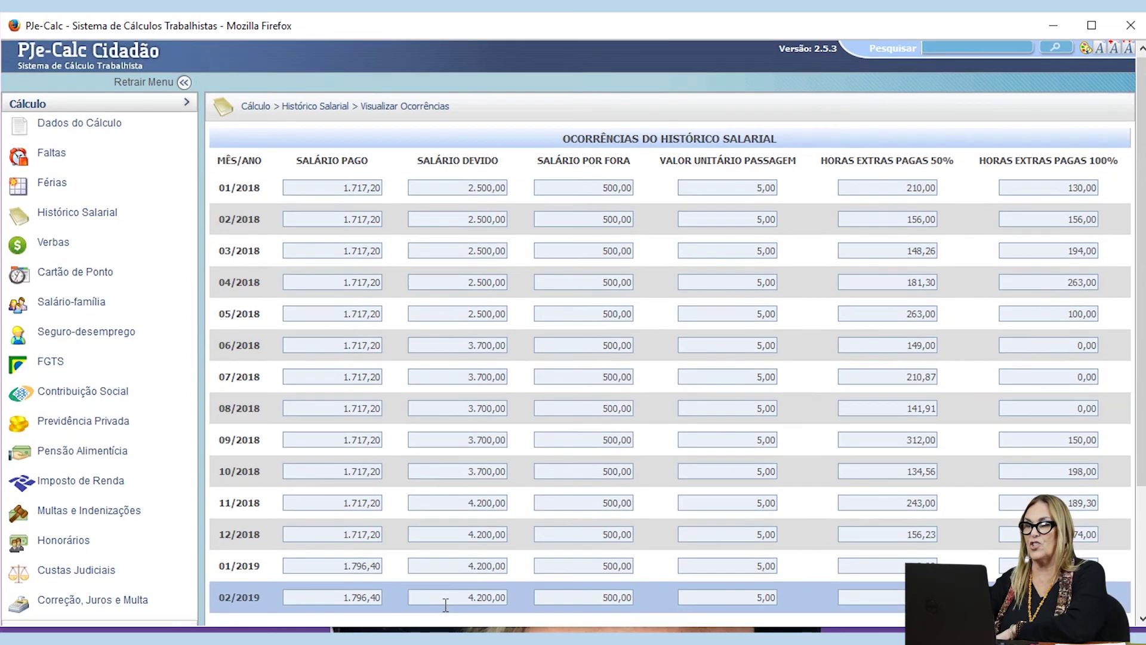
scroll(445, 604, down, 5)
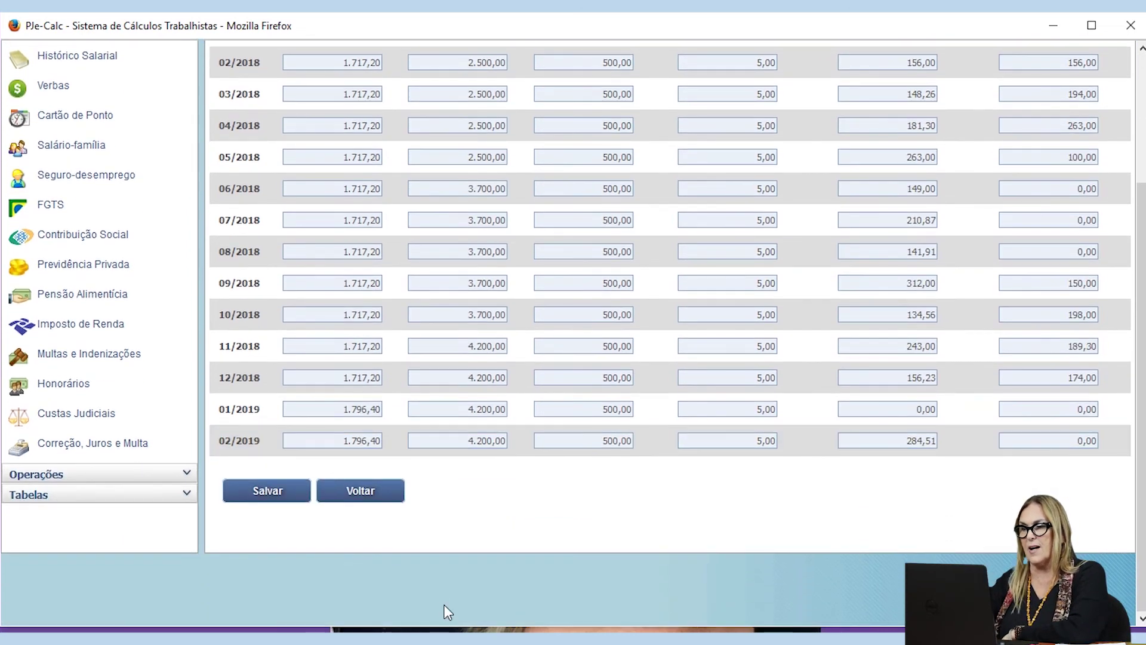
click(361, 490)
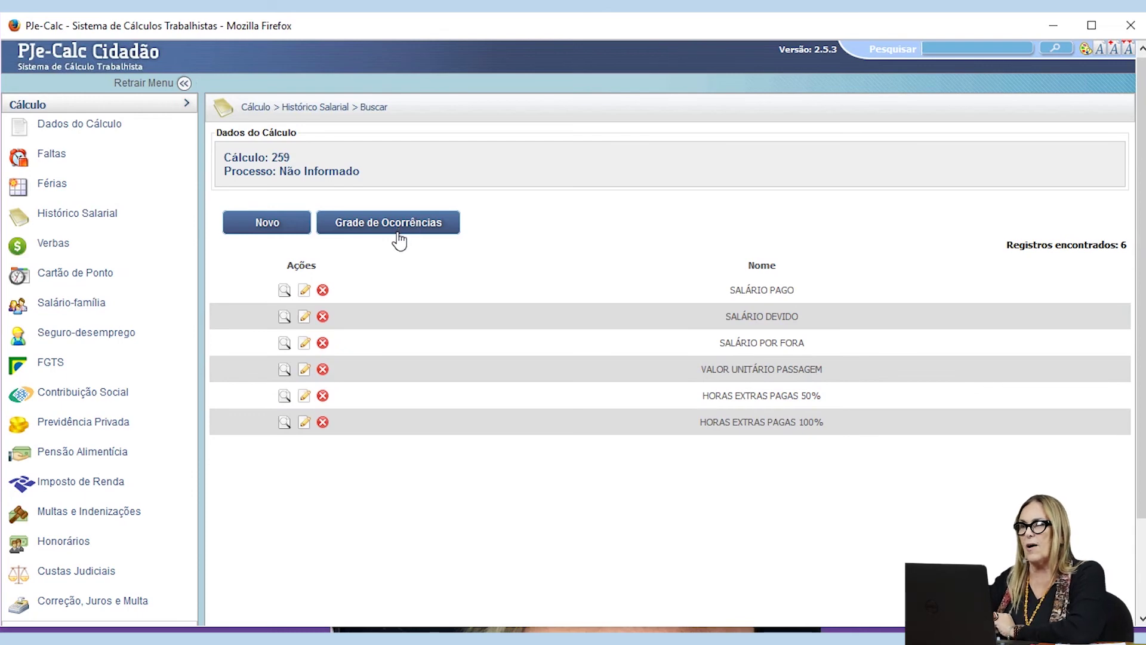
- Start a new salary history named ADICIONAL NOTURNO PAGO with incidence of Contribuição Social
click(265, 225)
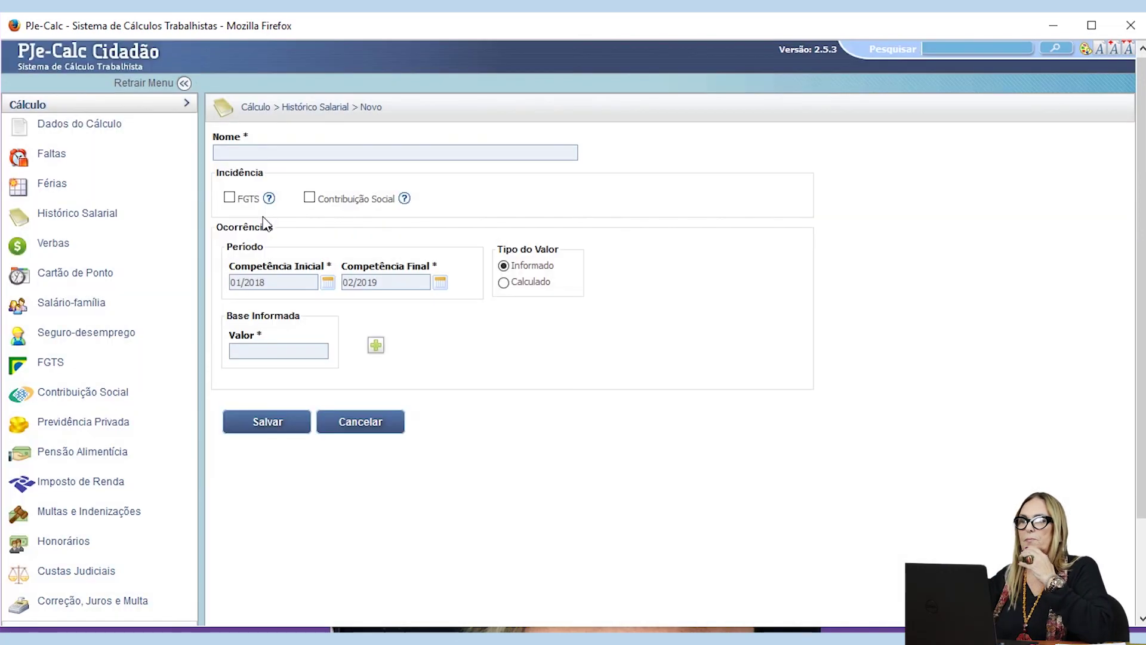
click(239, 149)
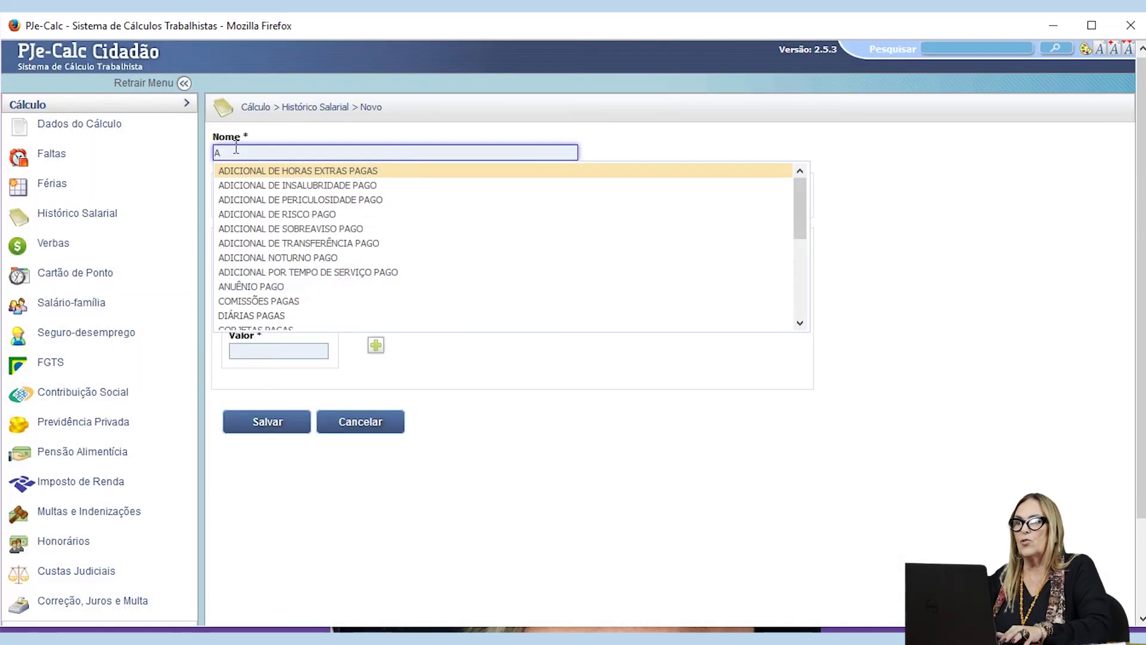
click(301, 262)
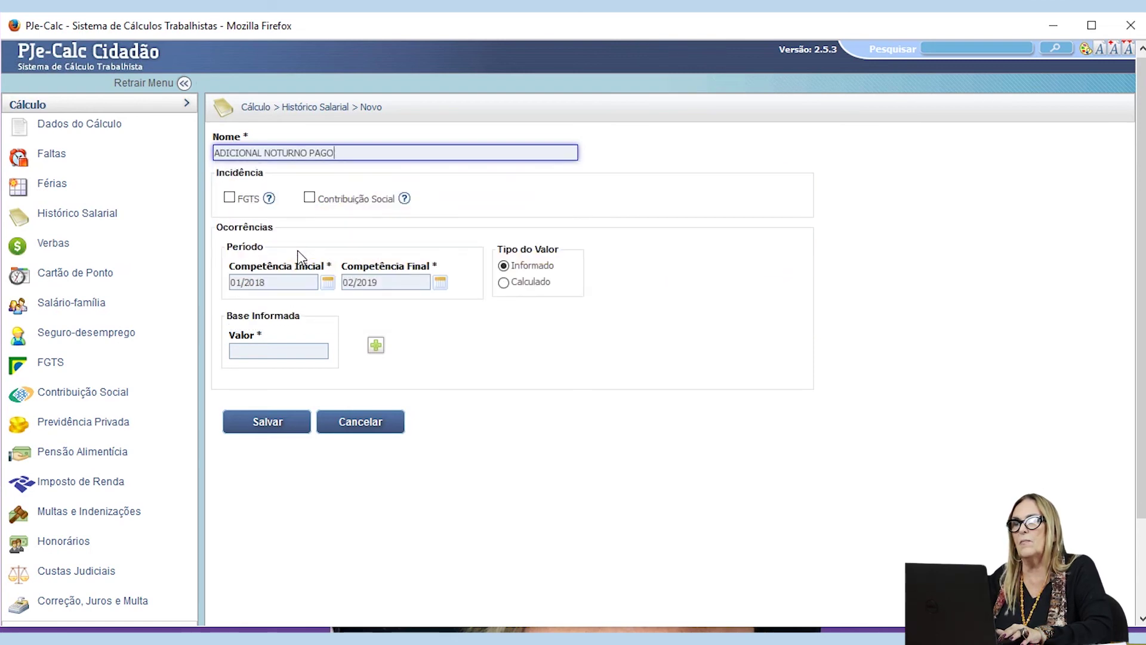
click(308, 199)
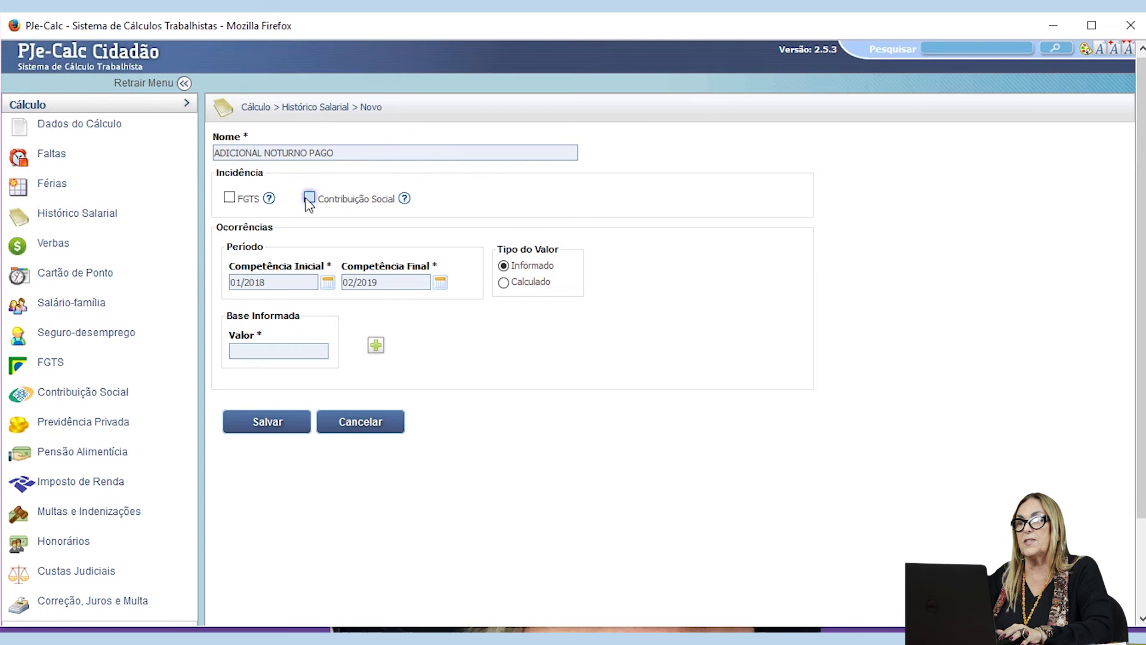
- Add an informed occurrence of 27,00 covering only 01/2018 to the ADICIONAL NOTURNO PAGO history
click(438, 198)
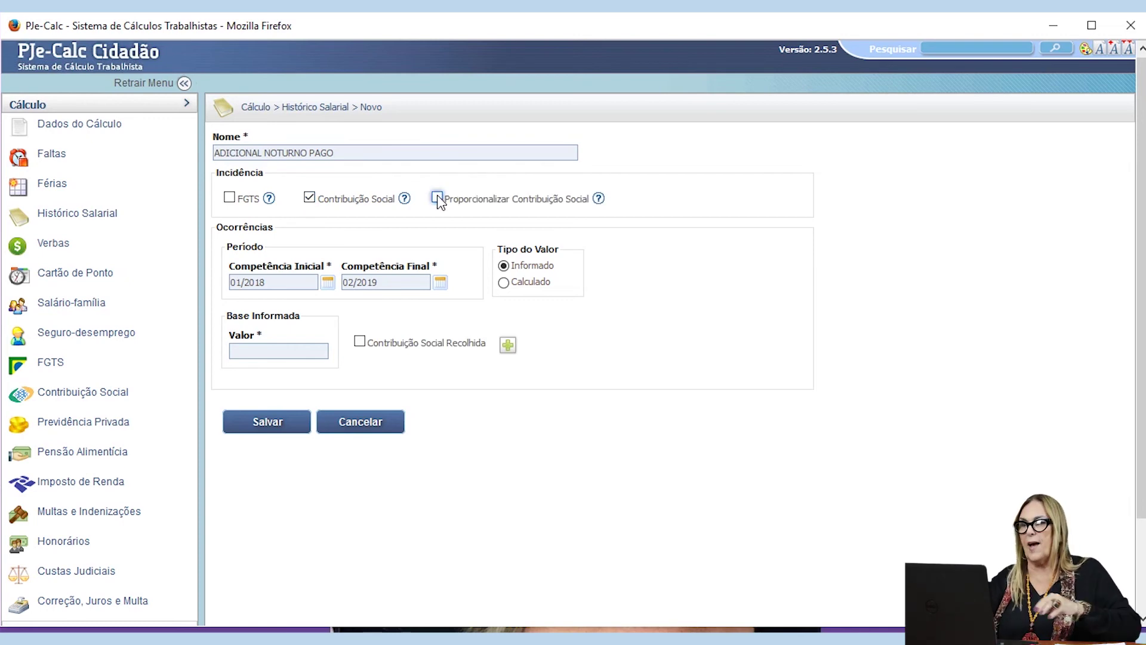
click(393, 285)
text(01)
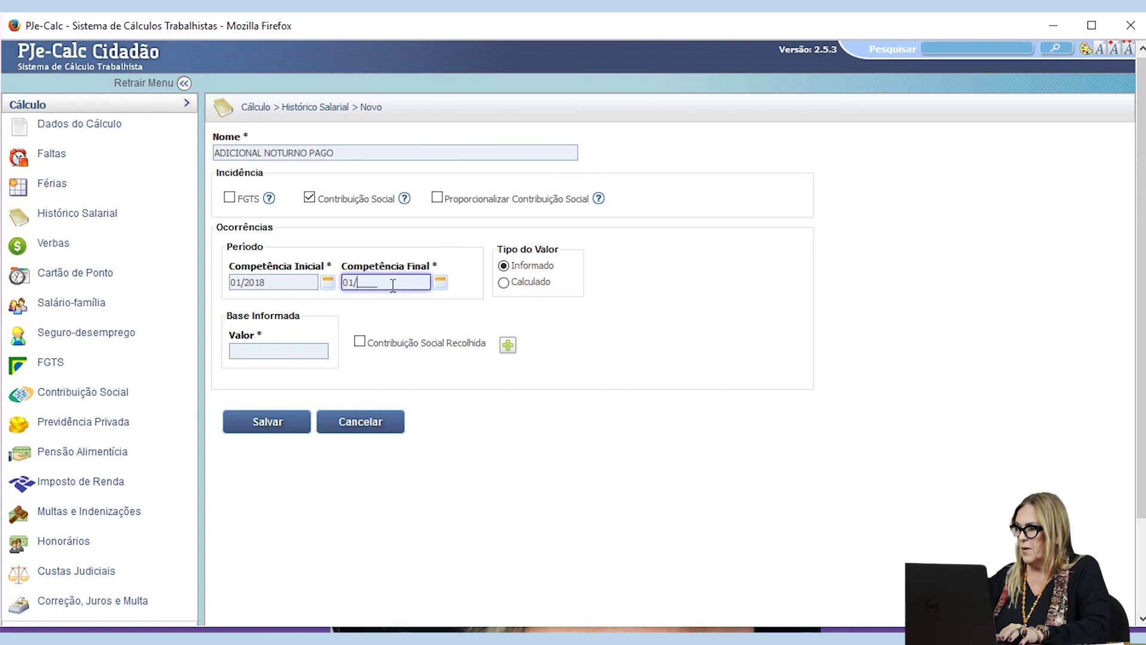
key(Tab)
text(27,00)
key(Return)
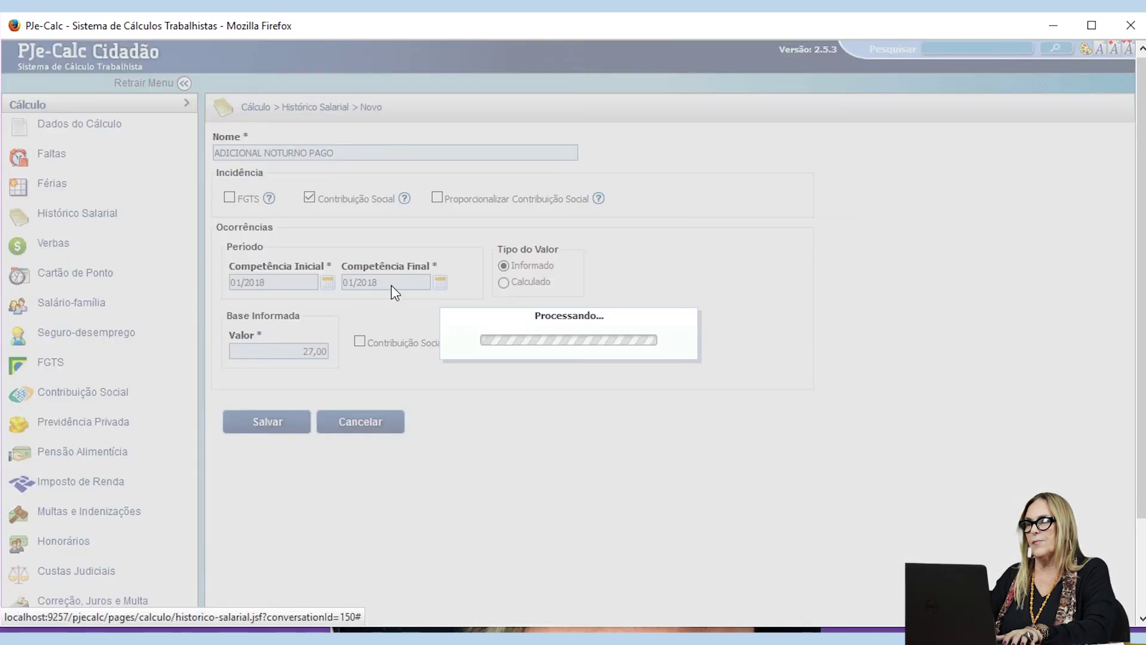
- Add informed occurrences of 99,20 for 02/2018 and 93,50 for 03/2018 to the ADICIONAL NOTURNO PAGO history
key(Tab)
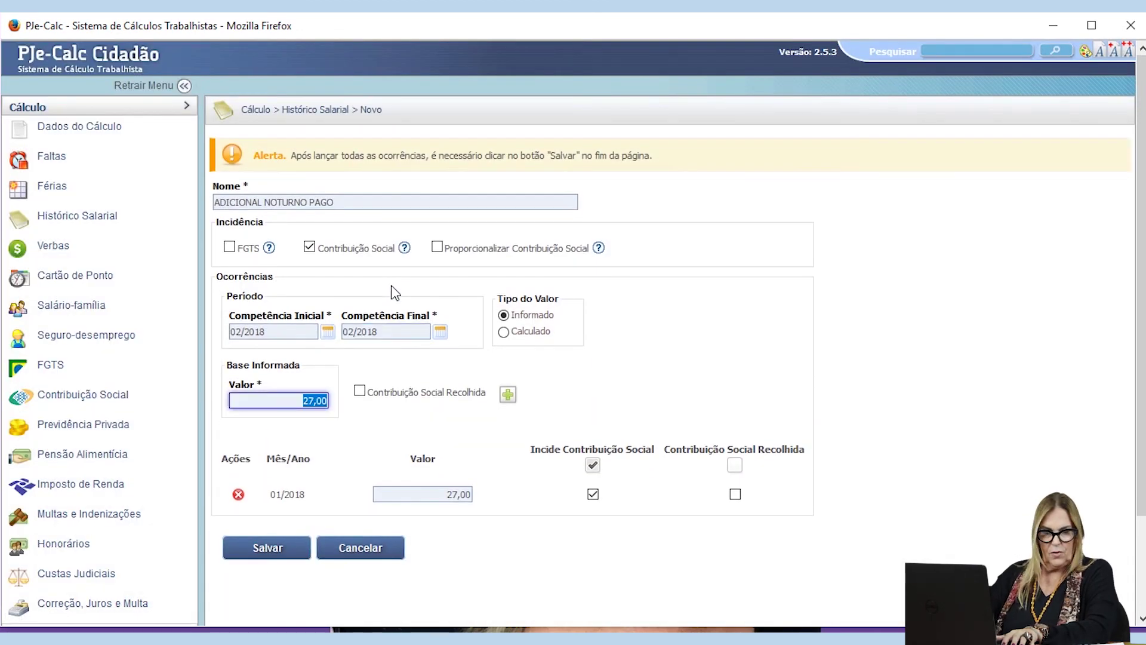
text(99,20)
key(Return)
key(Tab)
key(Tab)
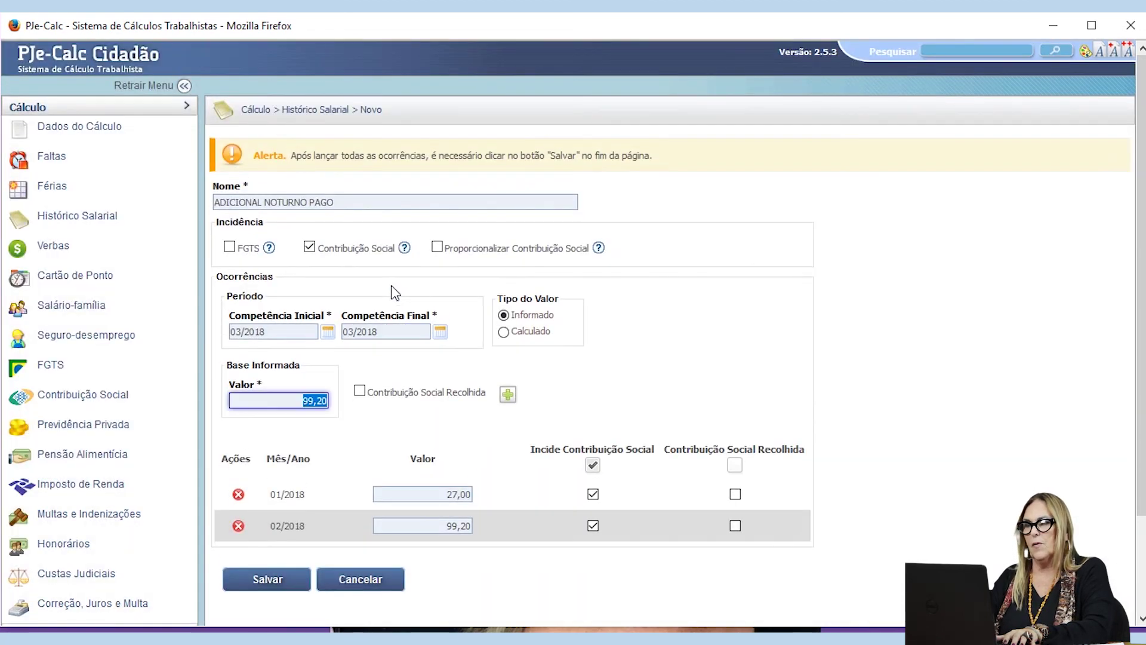
text(9)
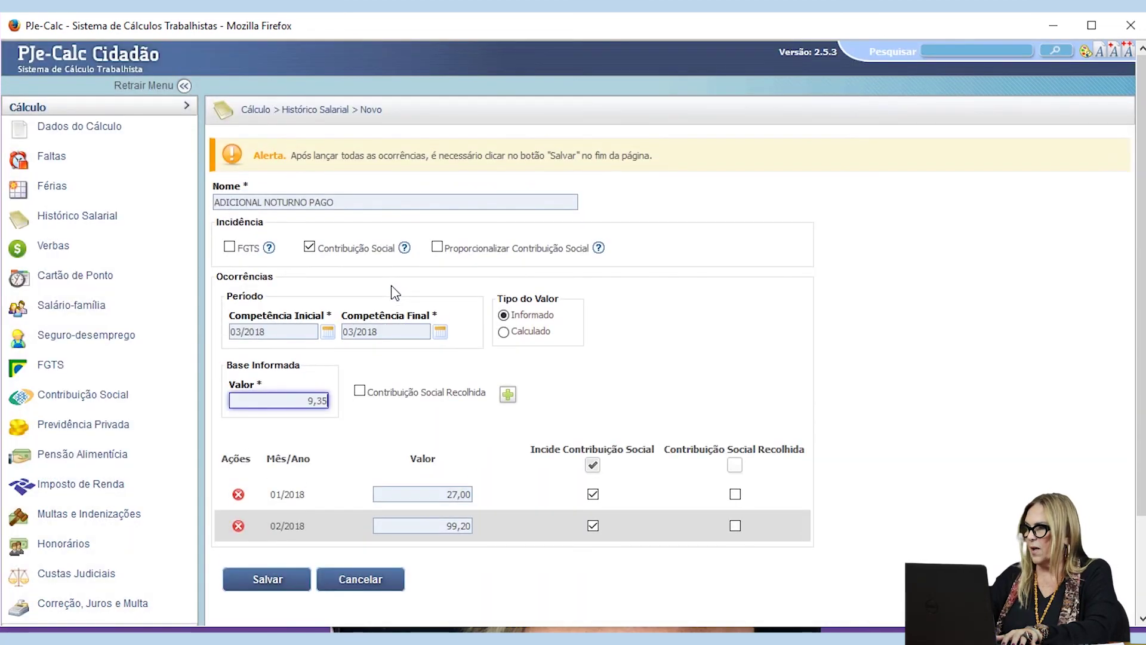
text(3,50)
key(Return)
- Add informed occurrences of 102,00 for 04/2018 and 61,30 for 05/2018 to the ADICIONAL NOTURNO PAGO history
key(Tab)
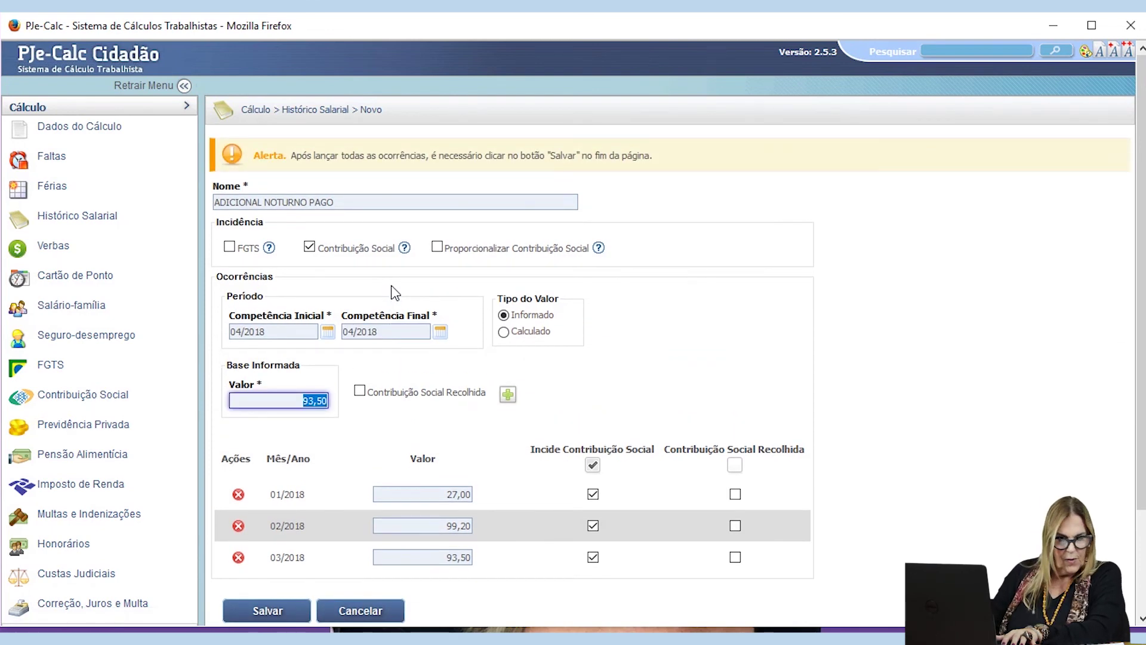
text(102,00)
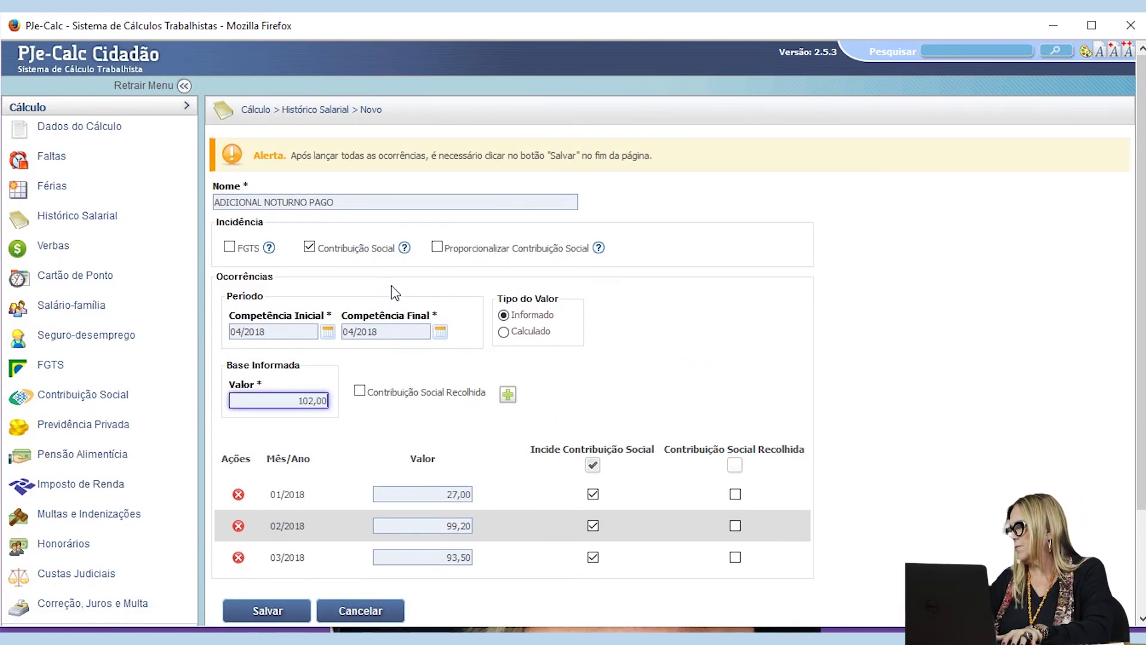
key(Return)
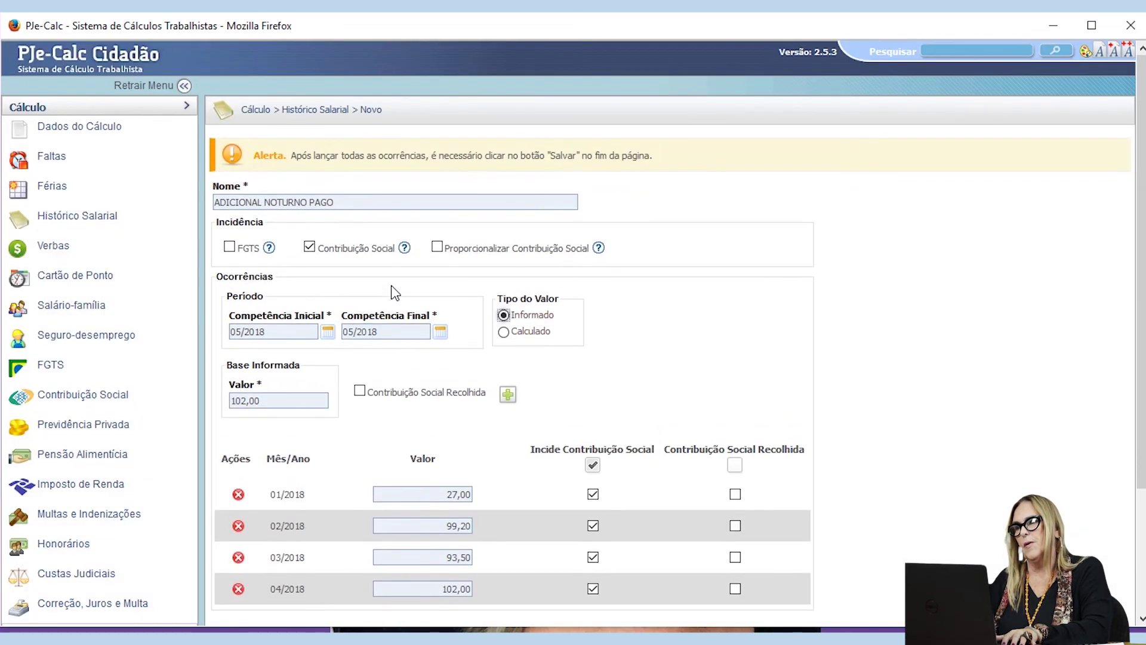
text(61,30)
key(Return)
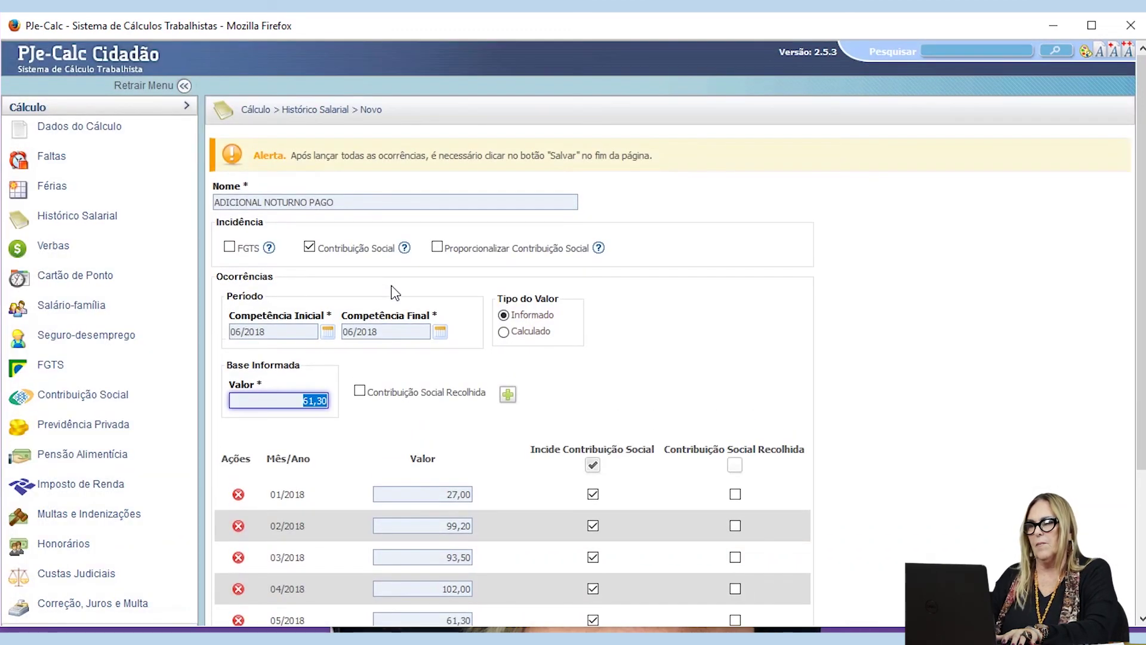
- Add informed occurrences of 32,60 for 06/2018 and 19,30 for 07/2018 to the ADICIONAL NOTURNO PAGO history
text(32,60)
key(Return)
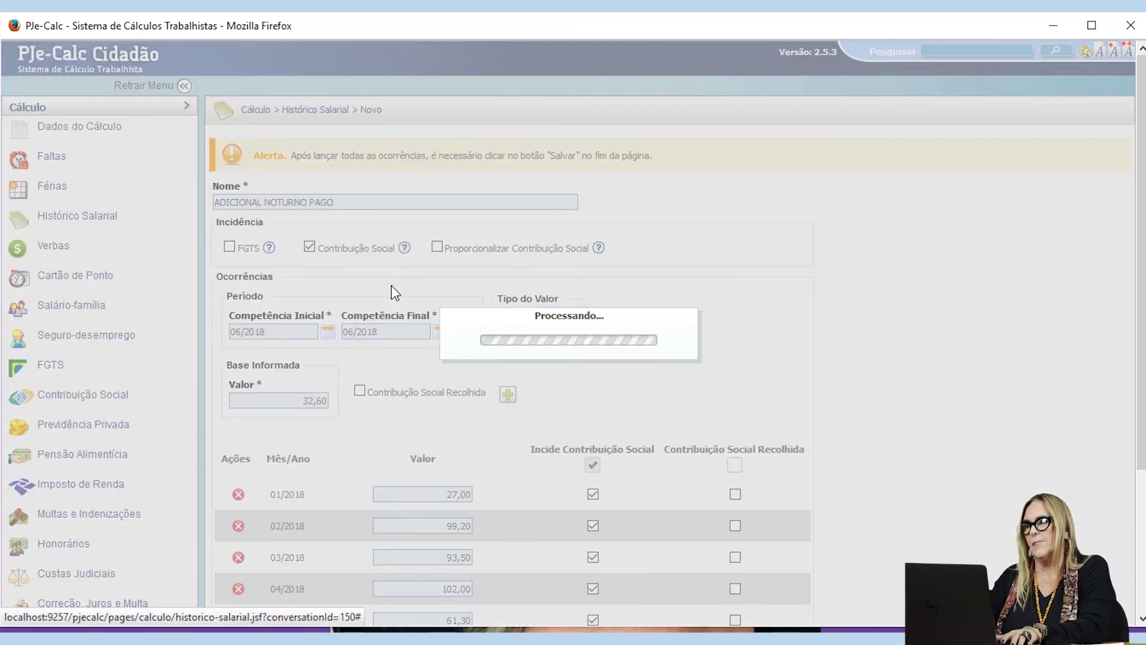
key(Tab)
key(Tab)
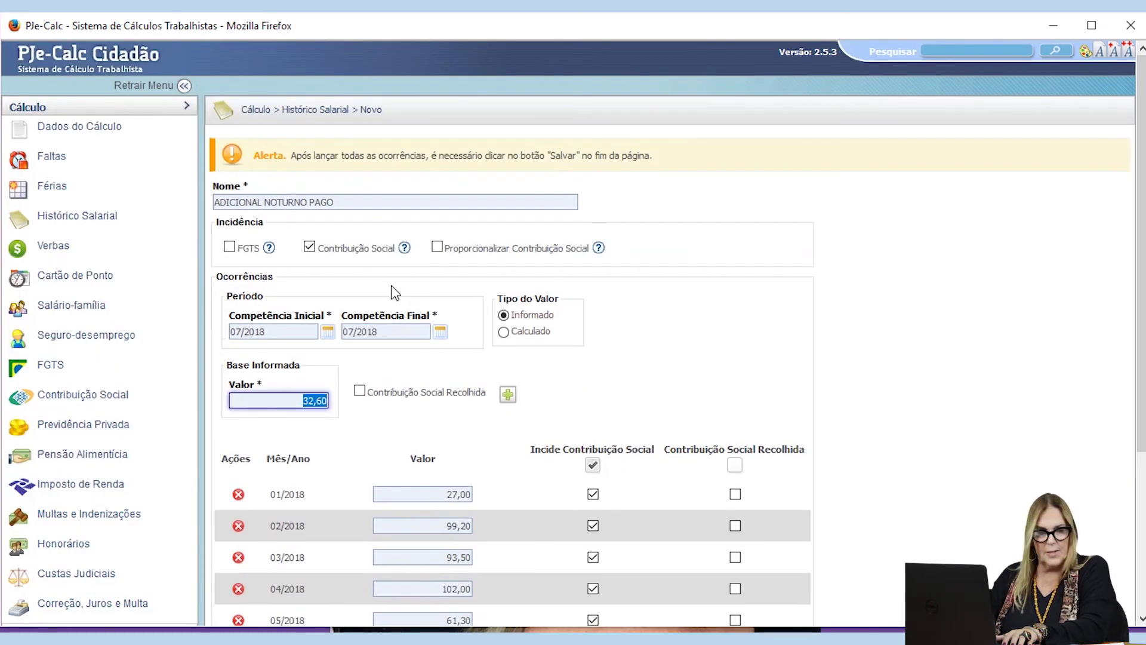
text(19,)
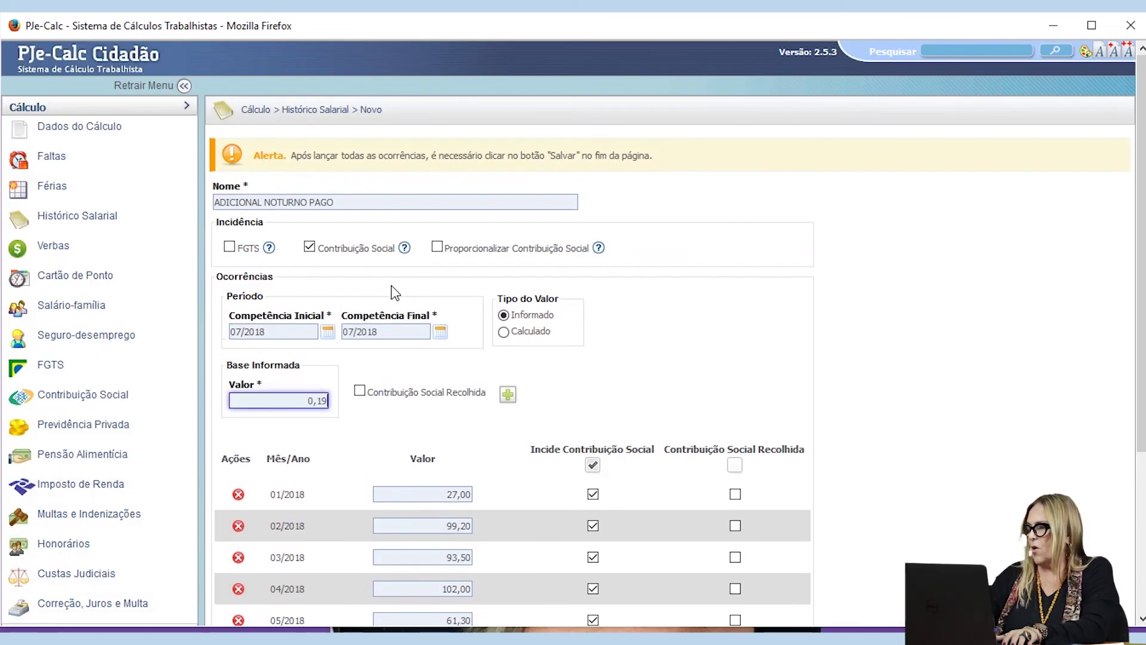
text(30)
key(Return)
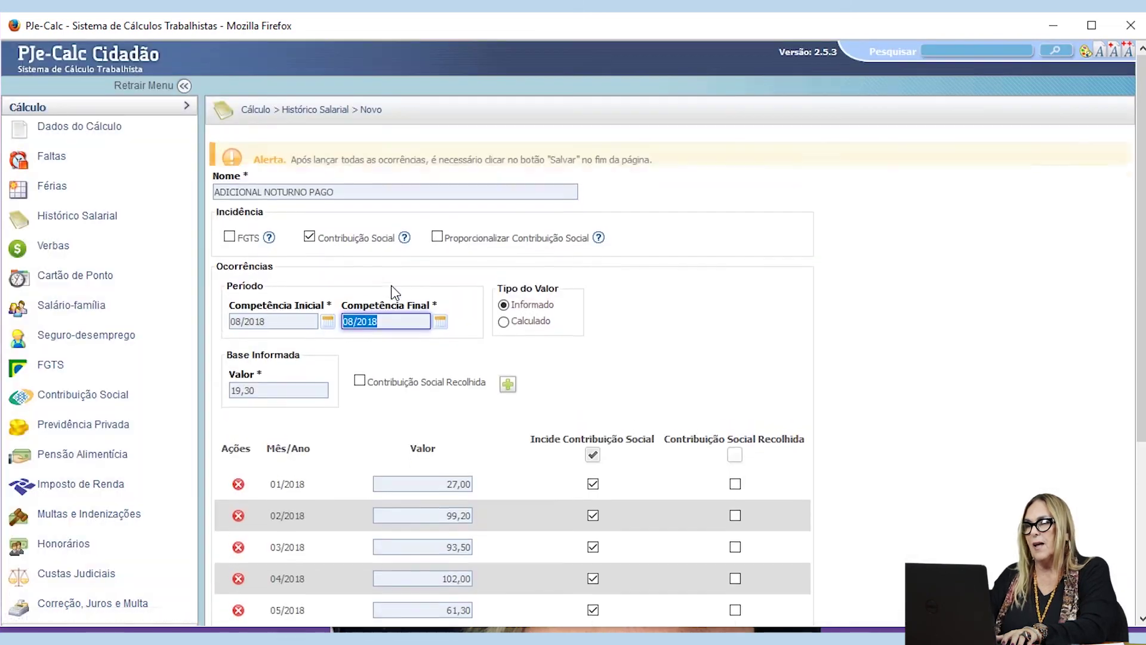
- Add informed occurrences of 47,20 for 08/2018 and 54,32 for 09/2018 to the ADICIONAL NOTURNO PAGO history
key(Tab)
key(Tab)
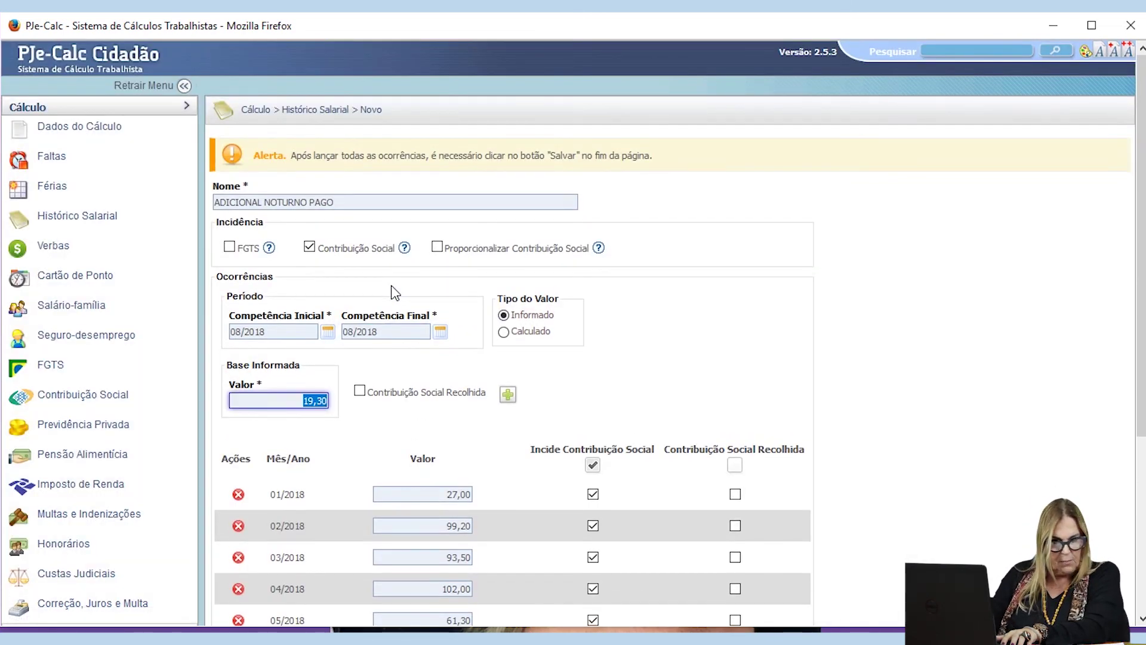
text(47,20)
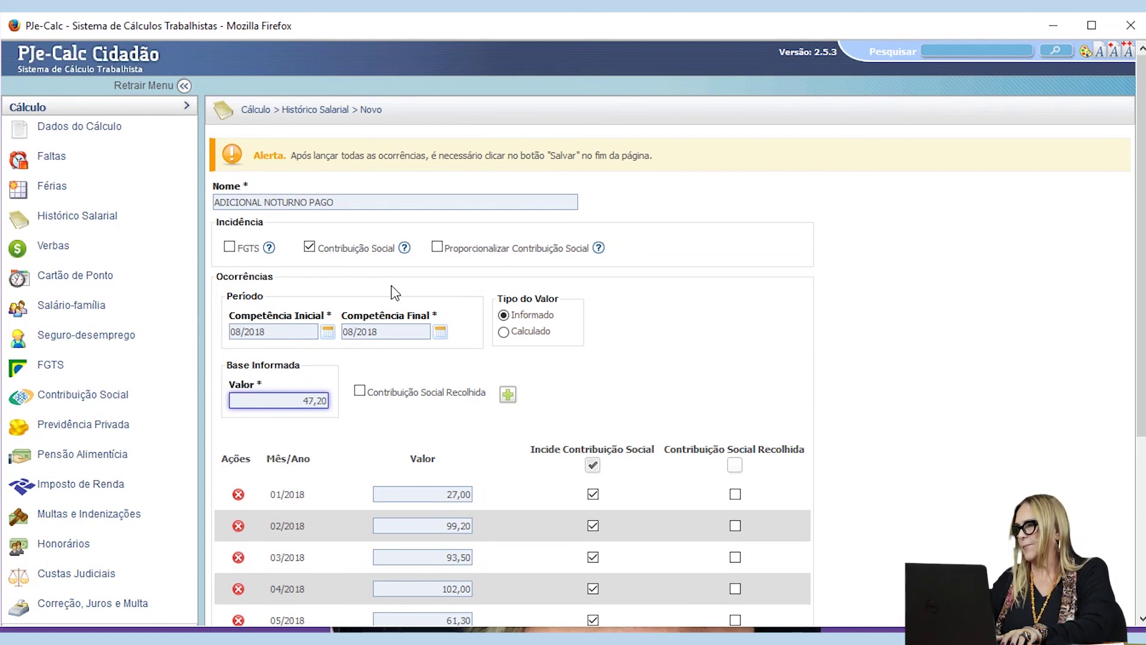
key(Return)
key(Tab)
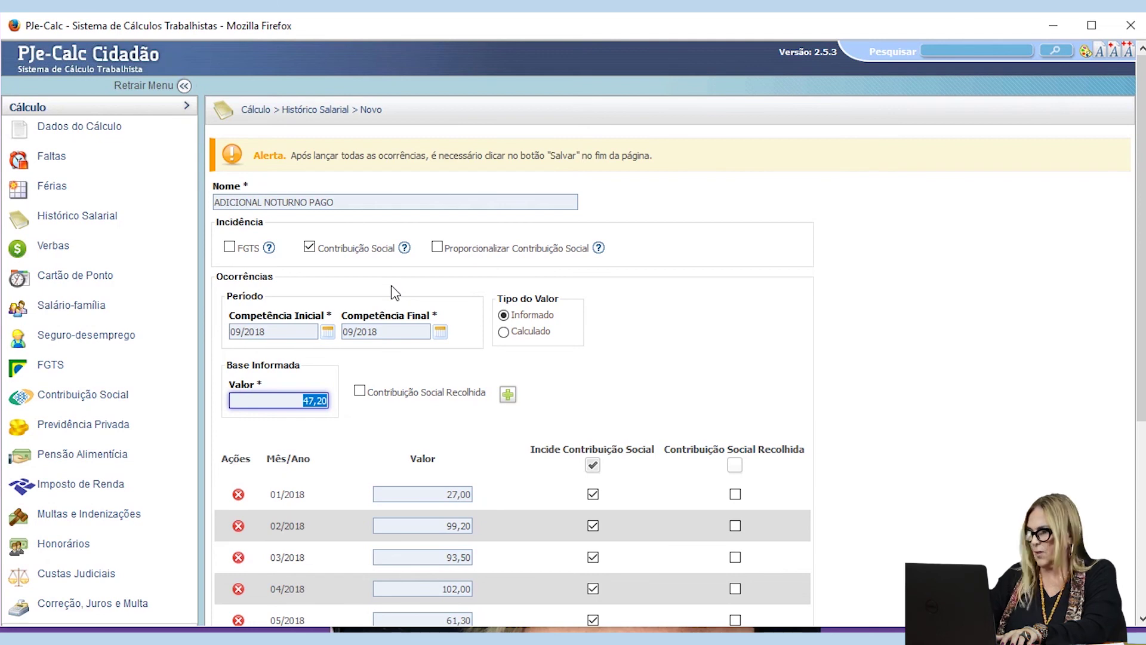
key(Return)
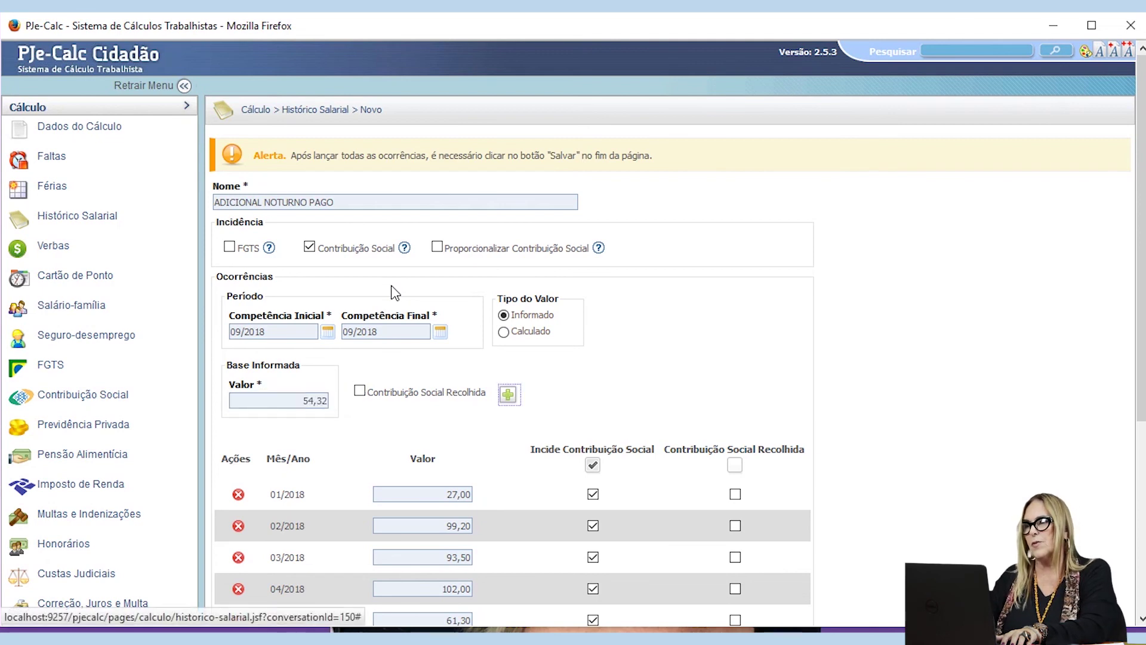
- Add informed occurrences of 91,20 for 10/2018 and 90,40 for 11/2018 to the ADICIONAL NOTURNO PAGO history
key(Tab)
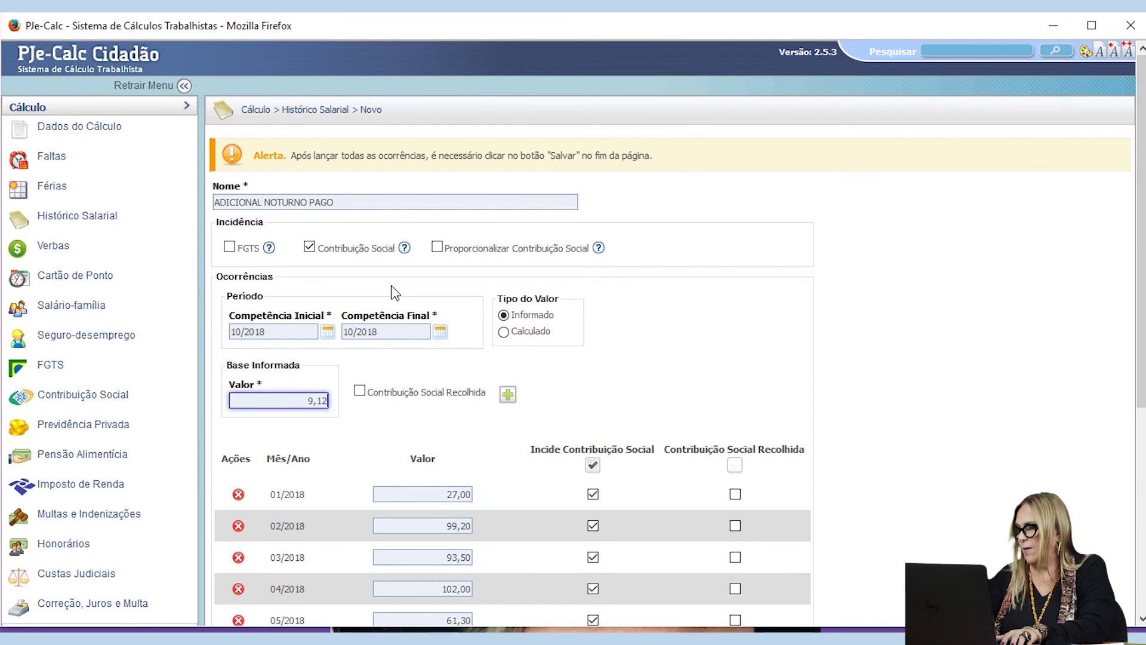
key(Tab)
key(Tab)
key(Return)
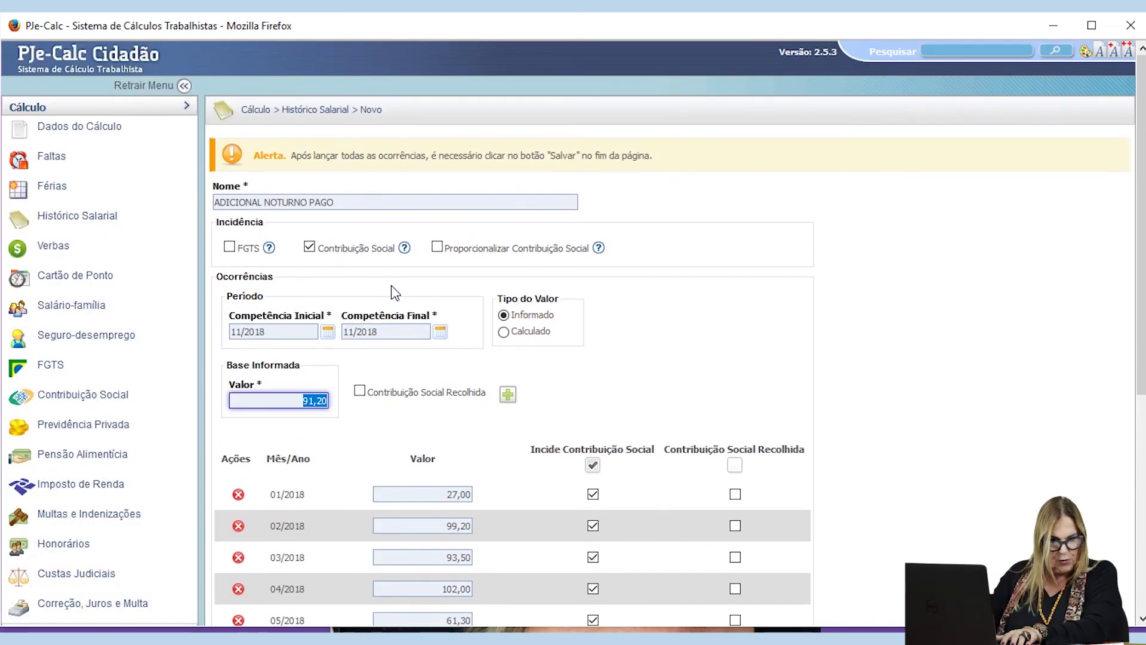
text(90,40)
key(Tab)
key(Tab)
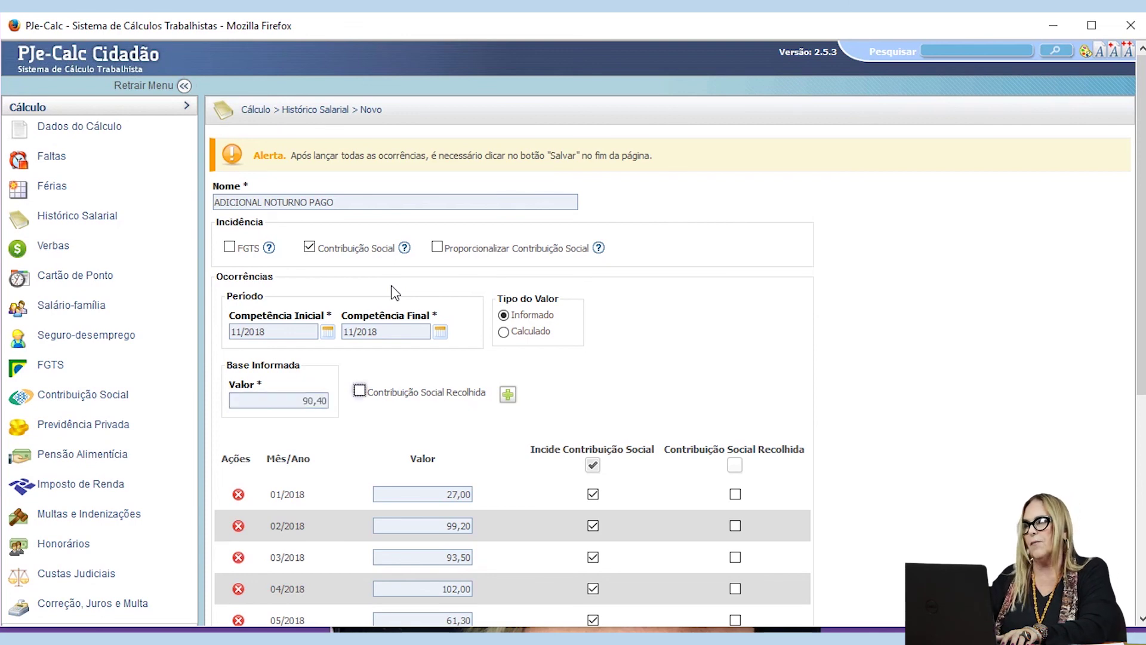
key(Return)
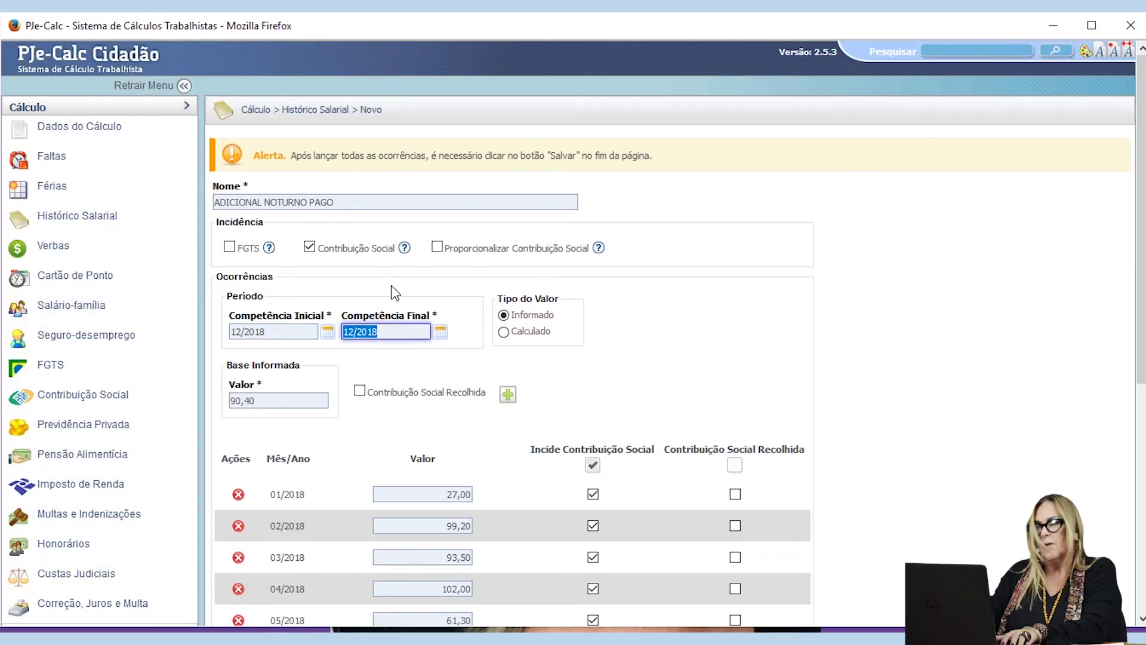
- Add informed occurrences of 52,20 for 12/2018 and 0,00 for 01/2019 to the ADICIONAL NOTURNO PAGO history
key(Tab)
key(Tab)
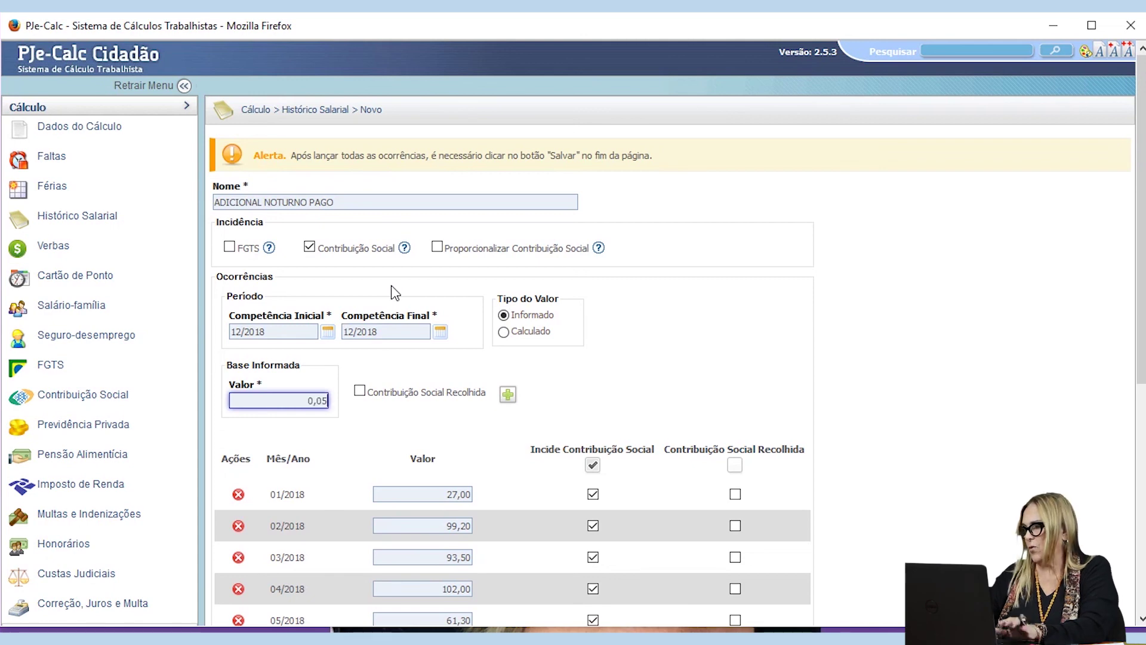
key(Tab)
key(Tab)
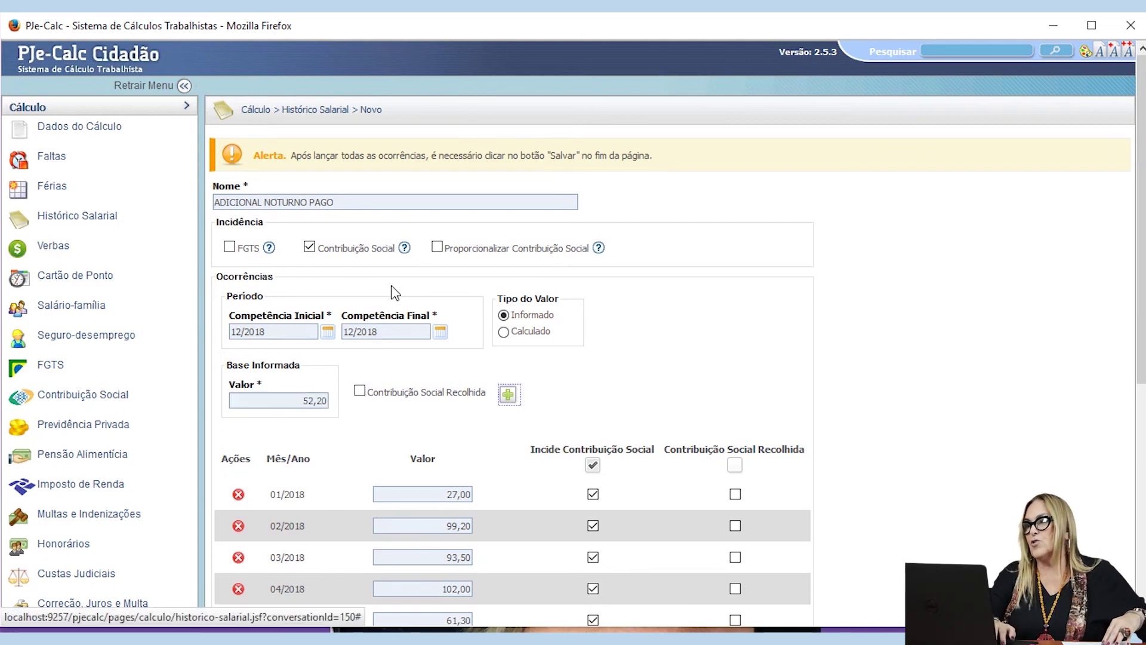
key(Return)
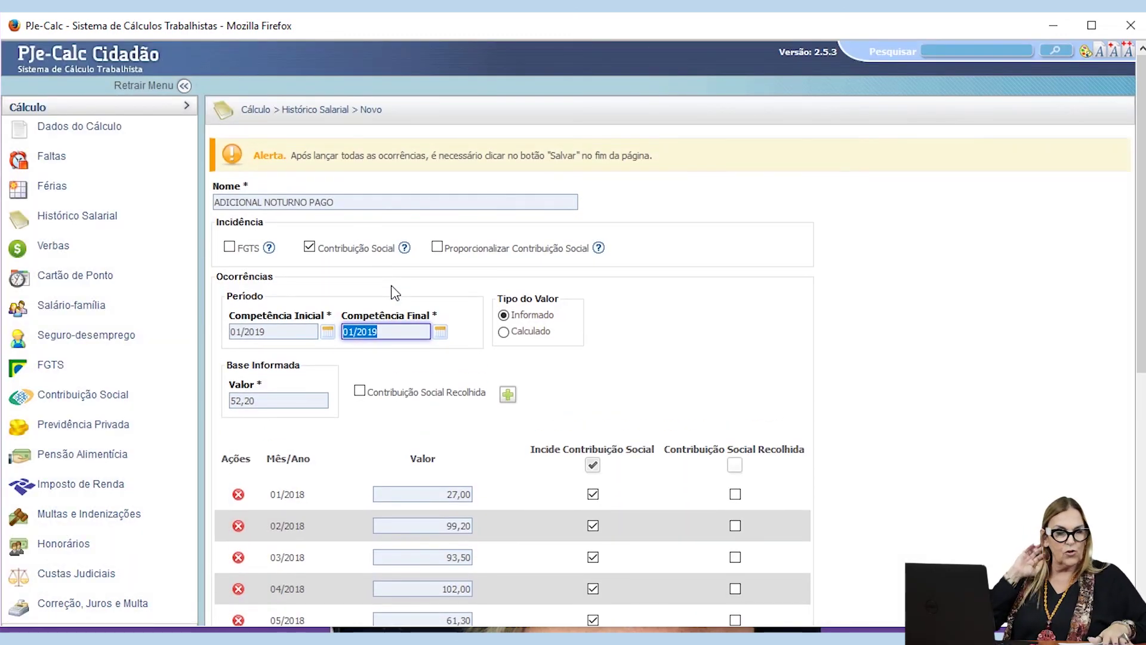
key(Tab)
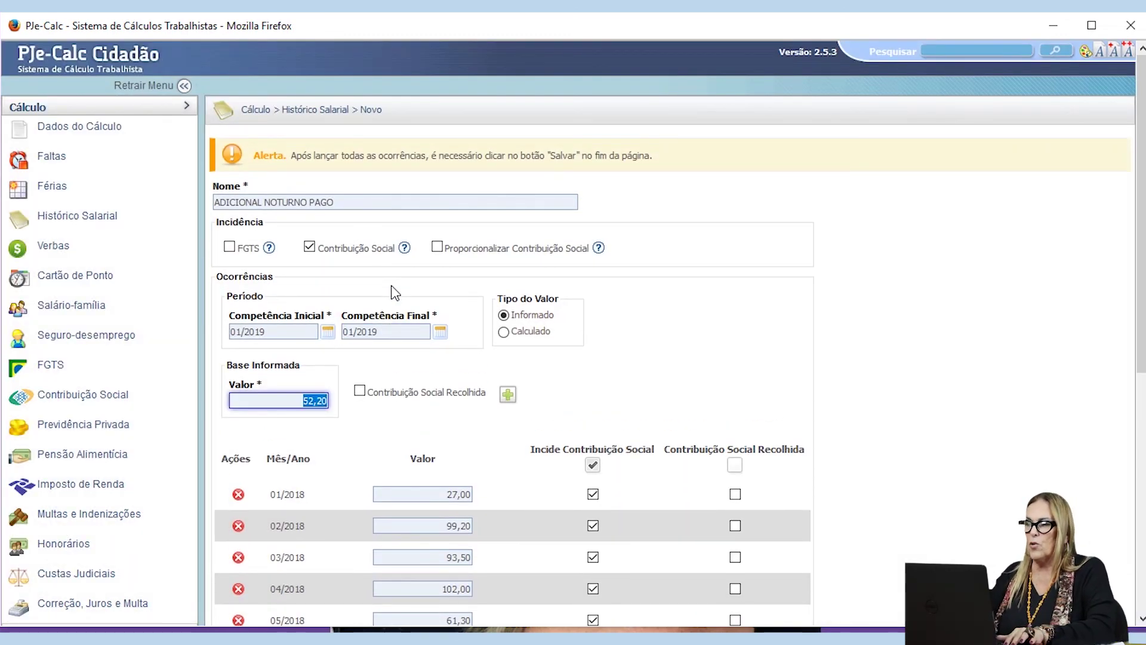
key(Tab)
key(Tab)
key(Return)
- Add an informed occurrence of 74,74 for 02/2019 and save the ADICIONAL NOTURNO PAGO history
key(Tab)
key(Tab)
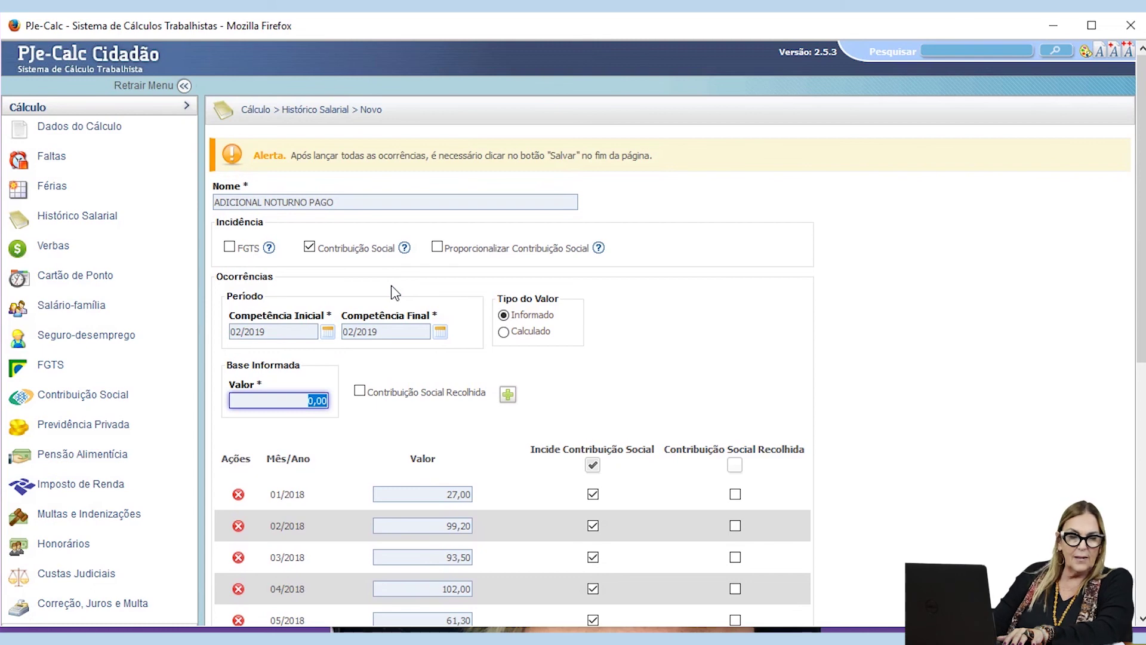
text(74,74)
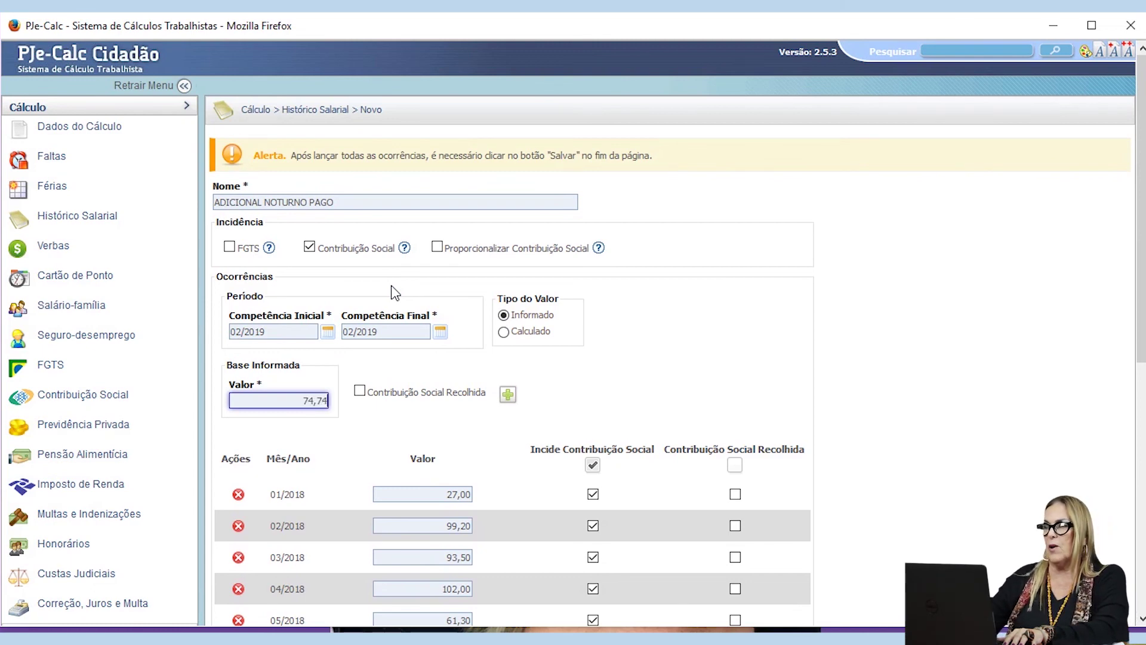
key(Tab)
key(Tab)
key(Return)
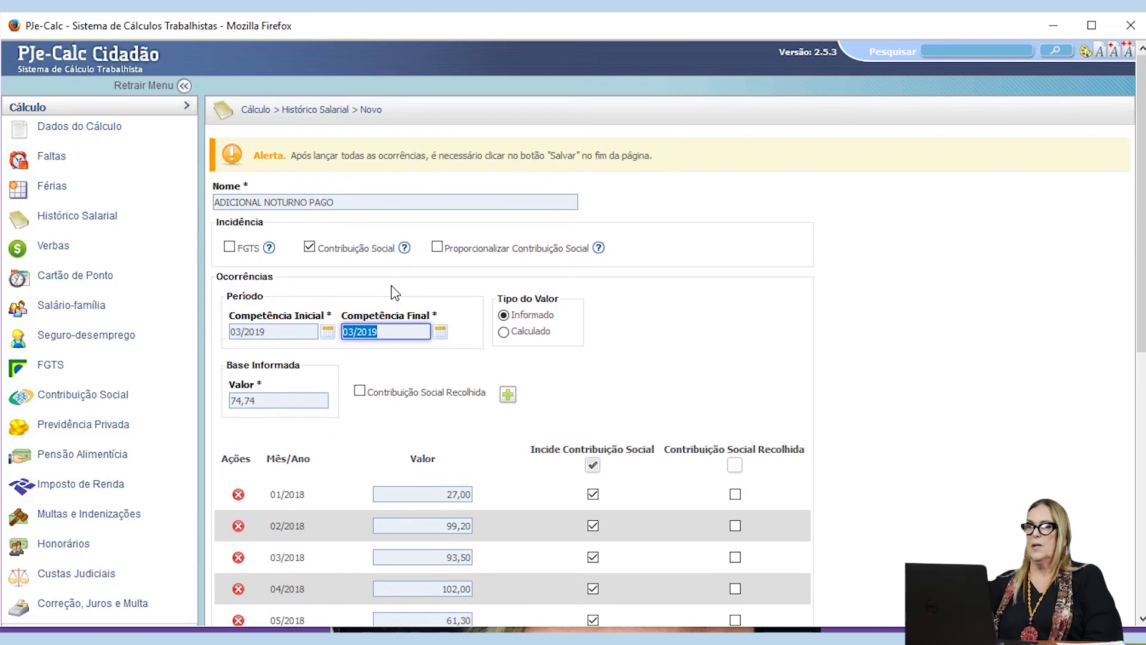
scroll(418, 359, down, 8)
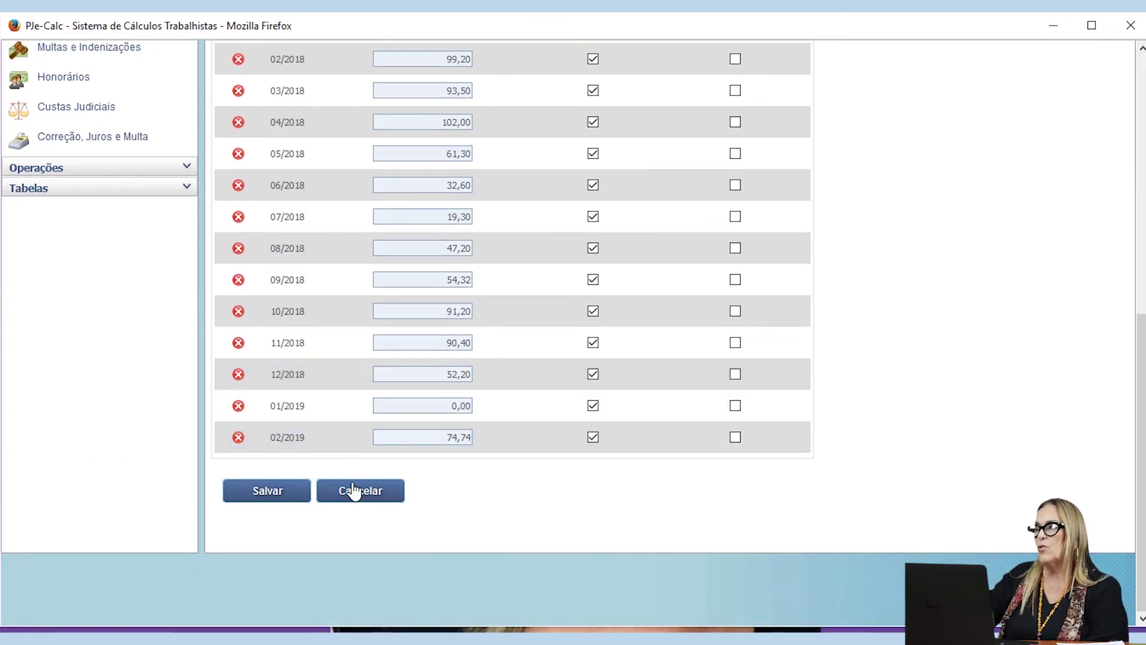
click(260, 492)
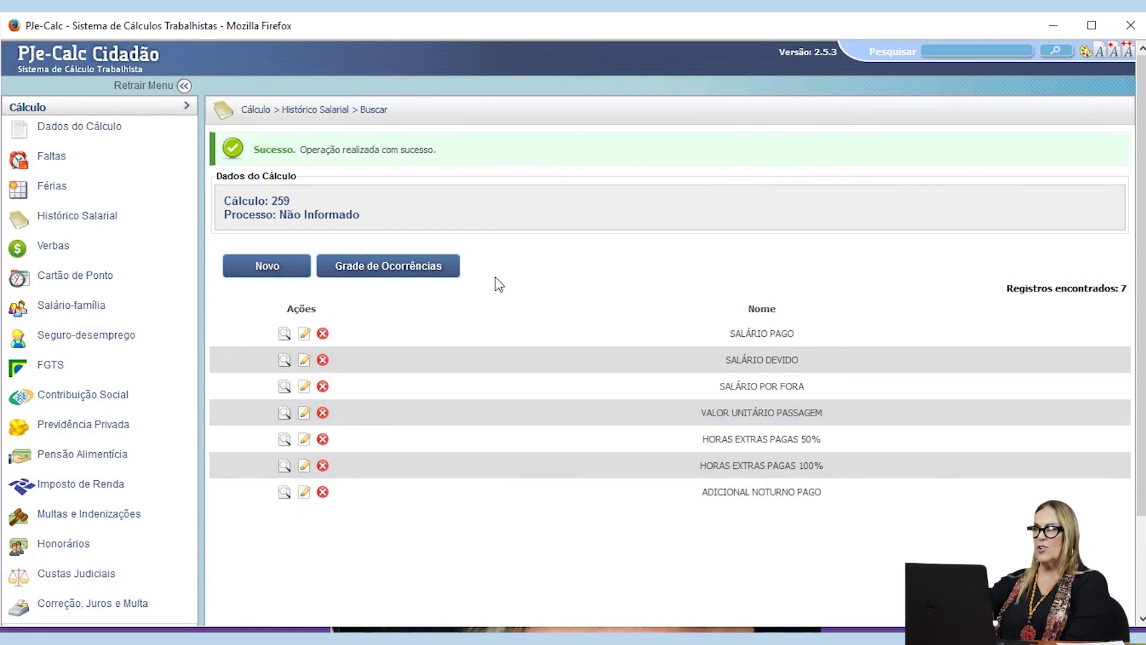
- Examine the monthly occurrence grid of all the salary histories, including the ADICIONAL NOTURNO PAGO values through 02/2019
click(406, 270)
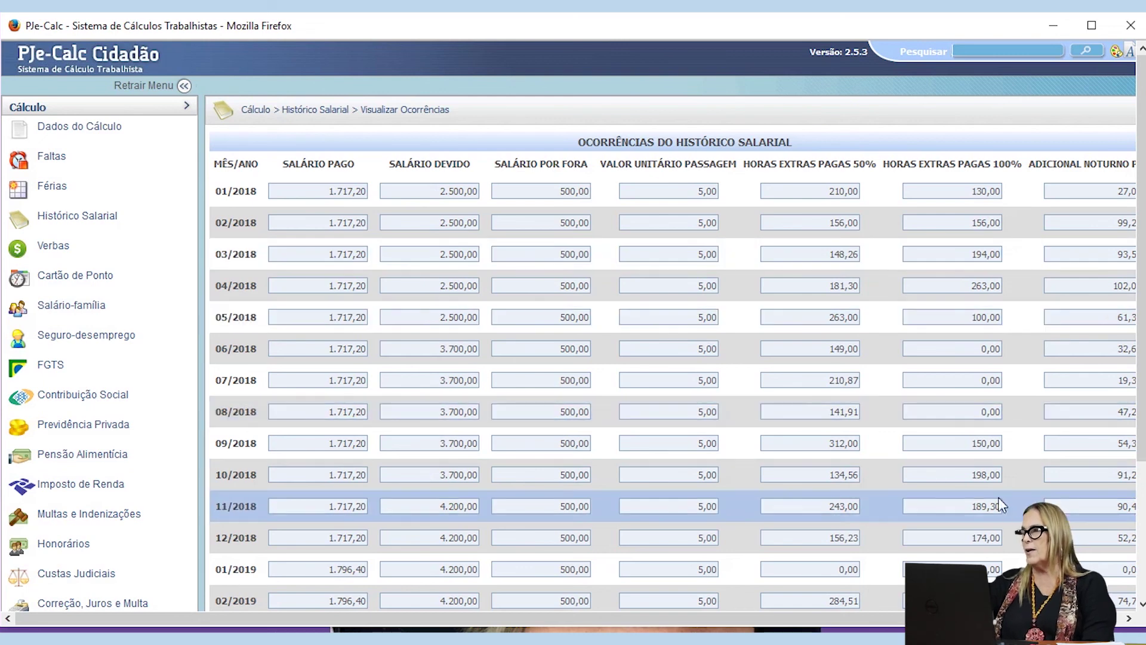
click(1129, 619)
click(1129, 619)
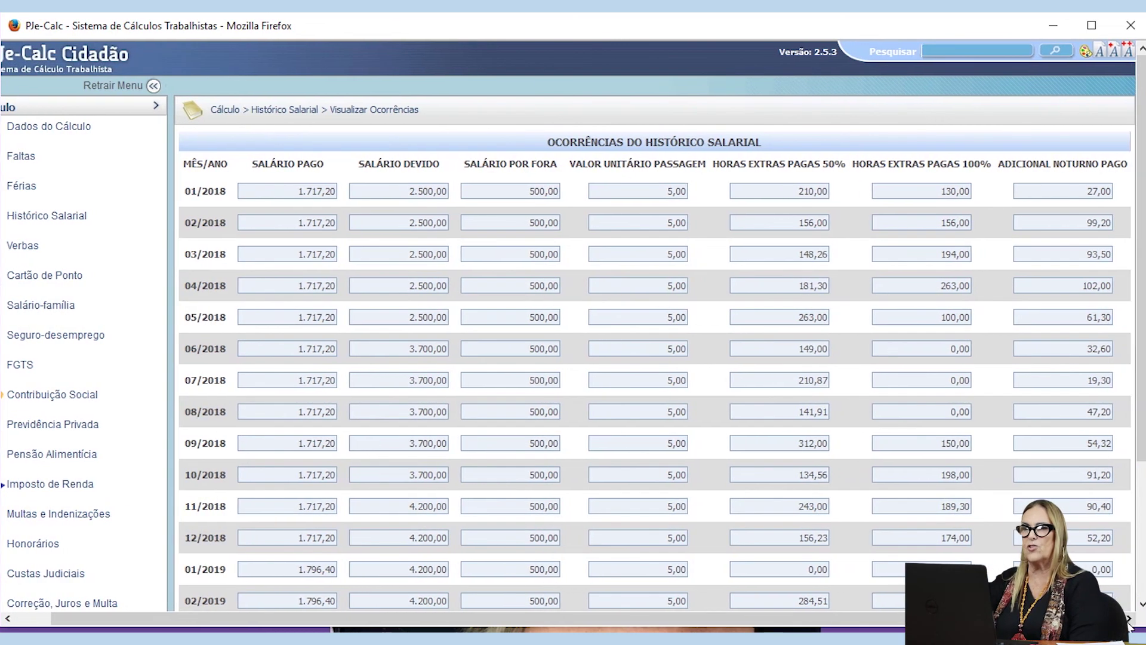
scroll(377, 209, down, 3)
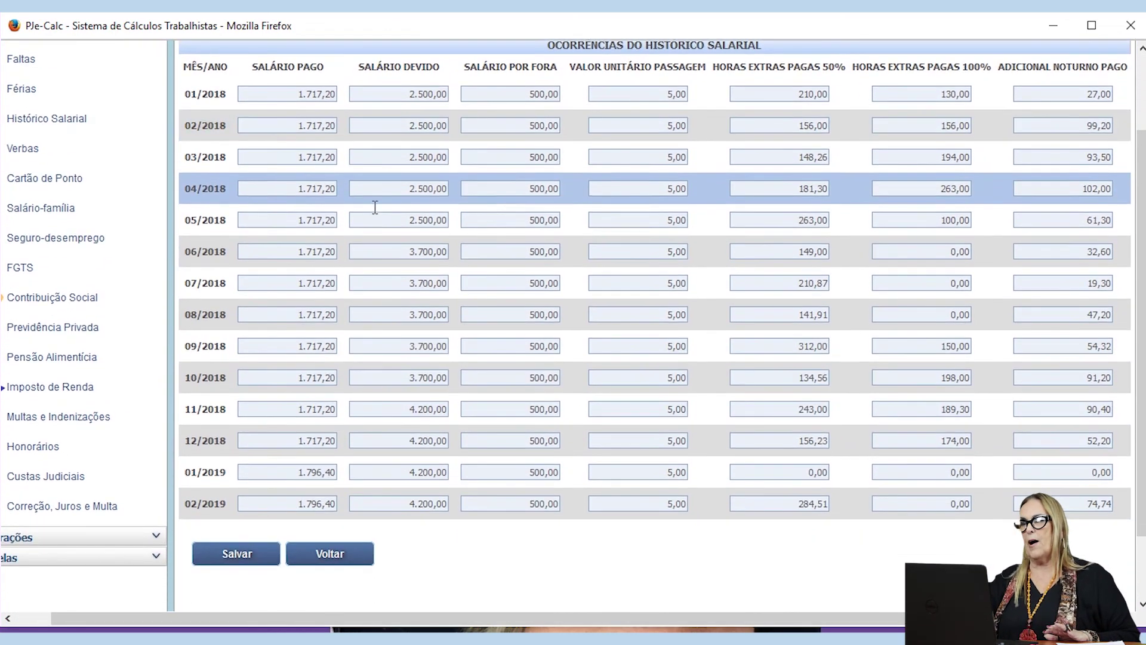